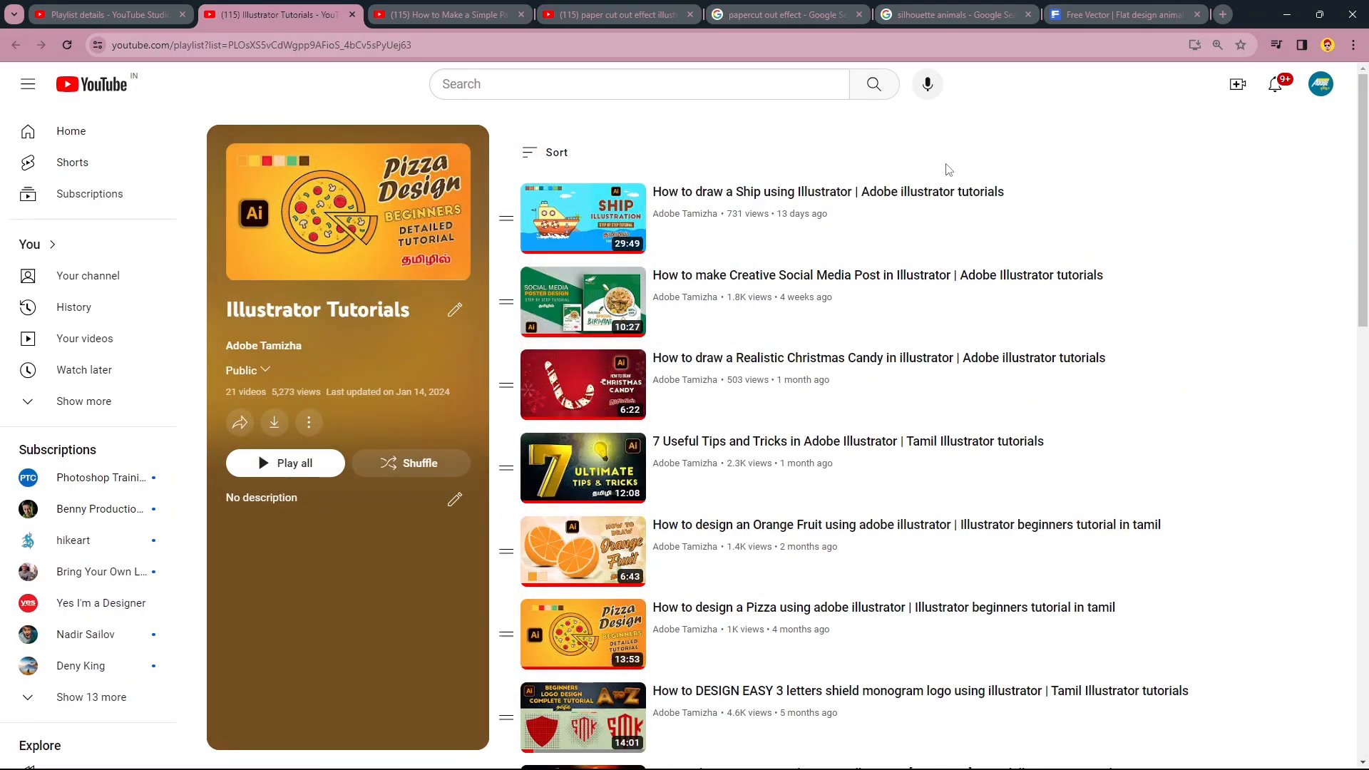
scroll(943, 172, "down", 5)
scroll(942, 173, "down", 8)
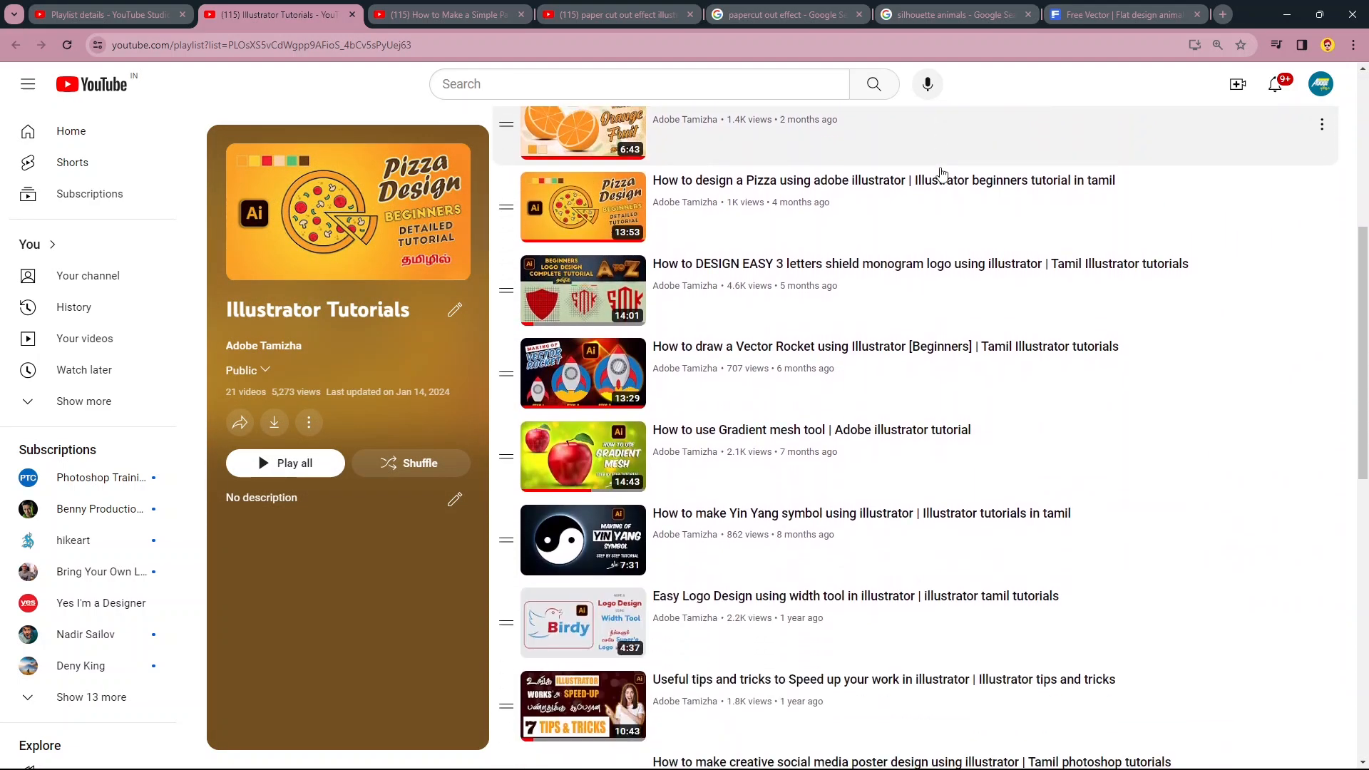
scroll(940, 232, "down", 5)
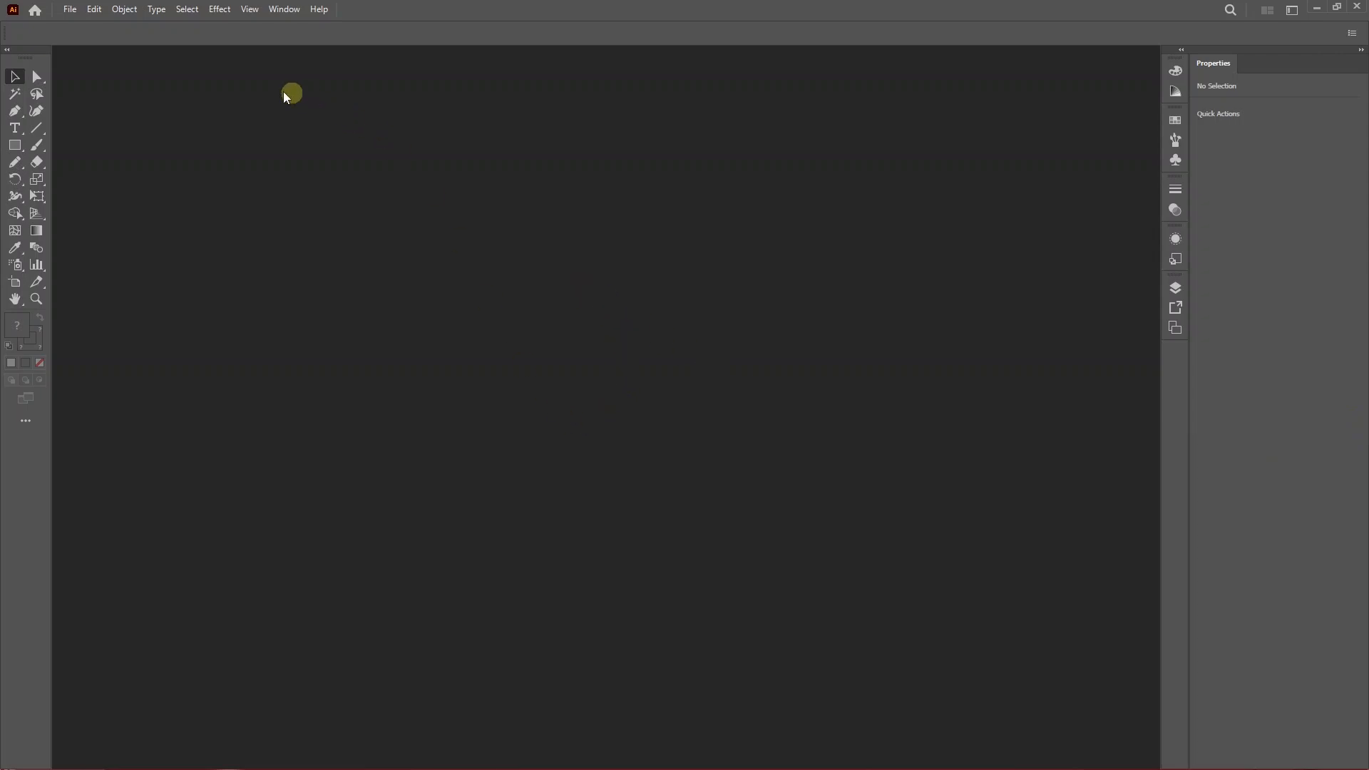
Create a new document 1080 px wide and 1080 px high.
left_click(70, 9)
left_click(83, 23)
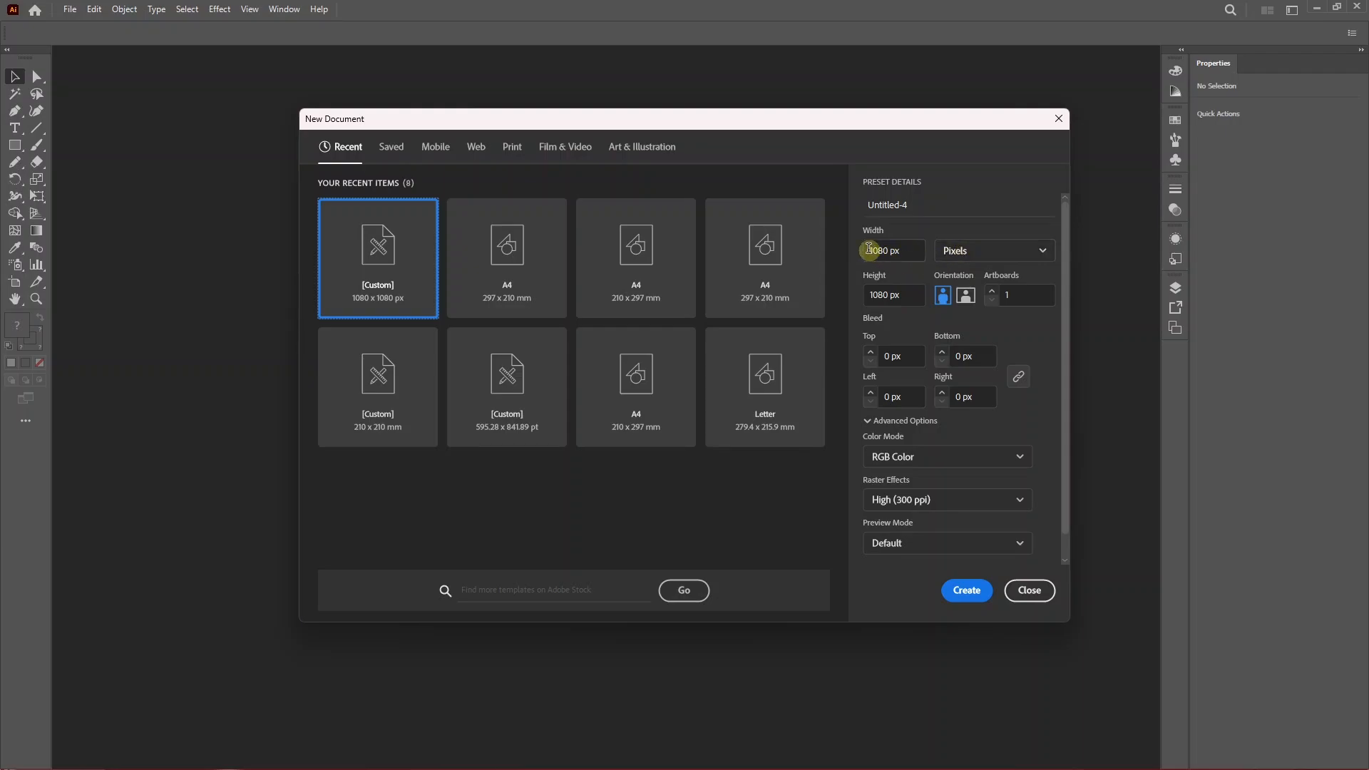
left_click(900, 251)
left_click(881, 295)
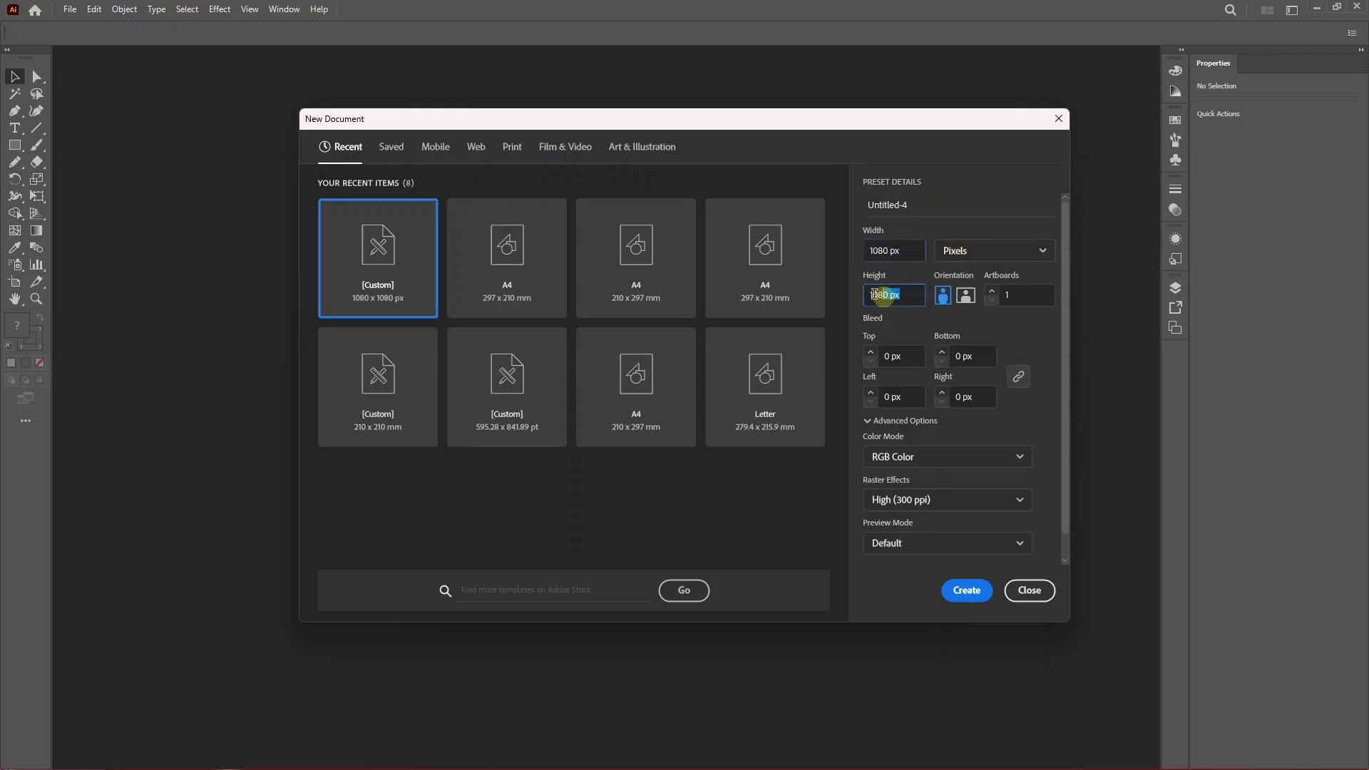
left_click(967, 592)
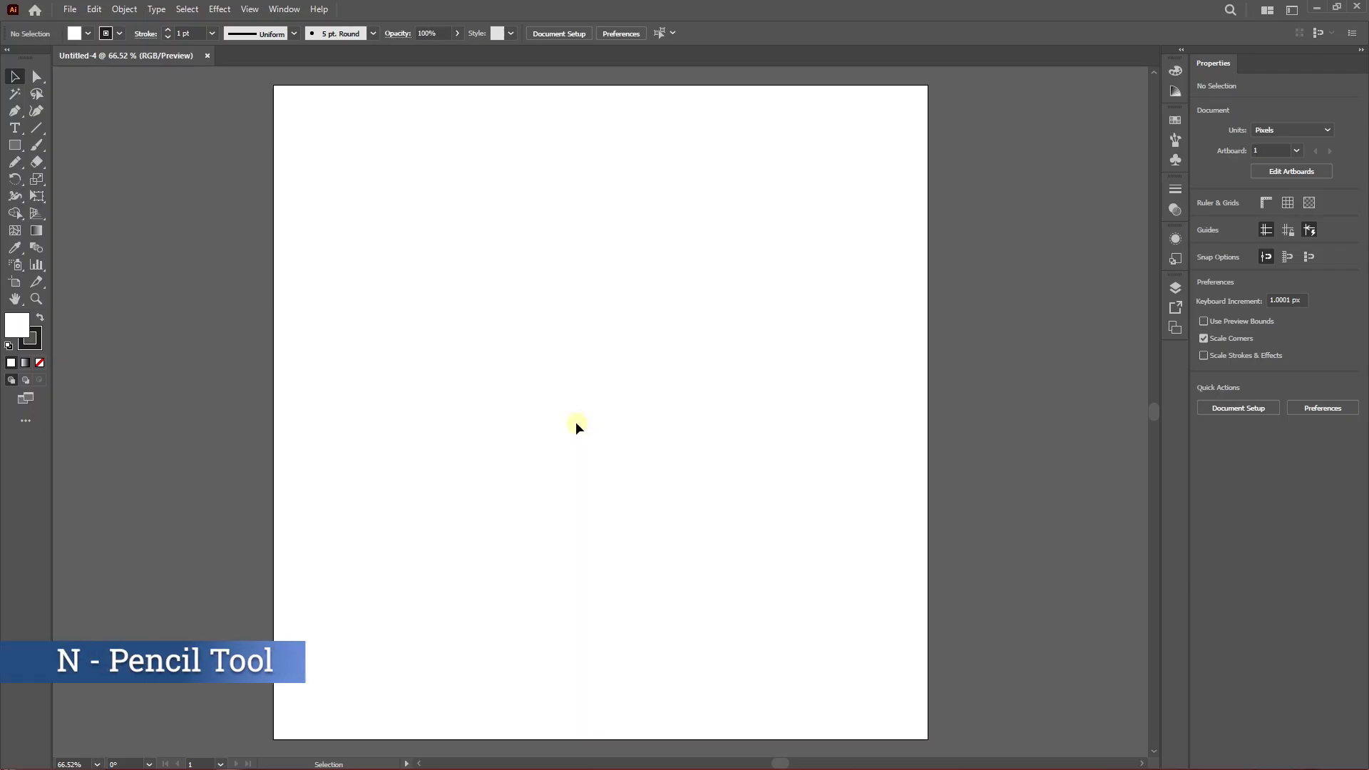
Set the Pencil tool's fidelity further toward Smooth in its options.
key("n")
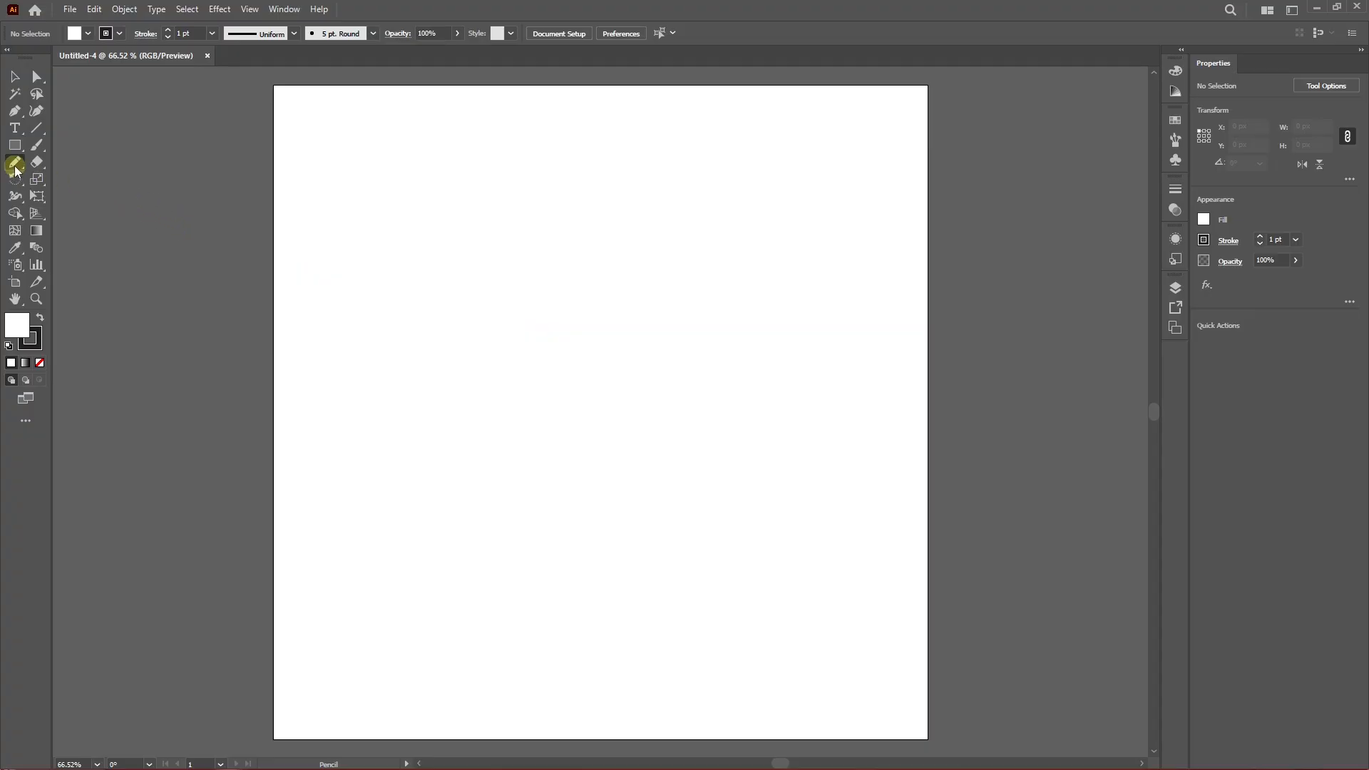
double_click(14, 165)
left_click_drag(650, 253, 571, 221)
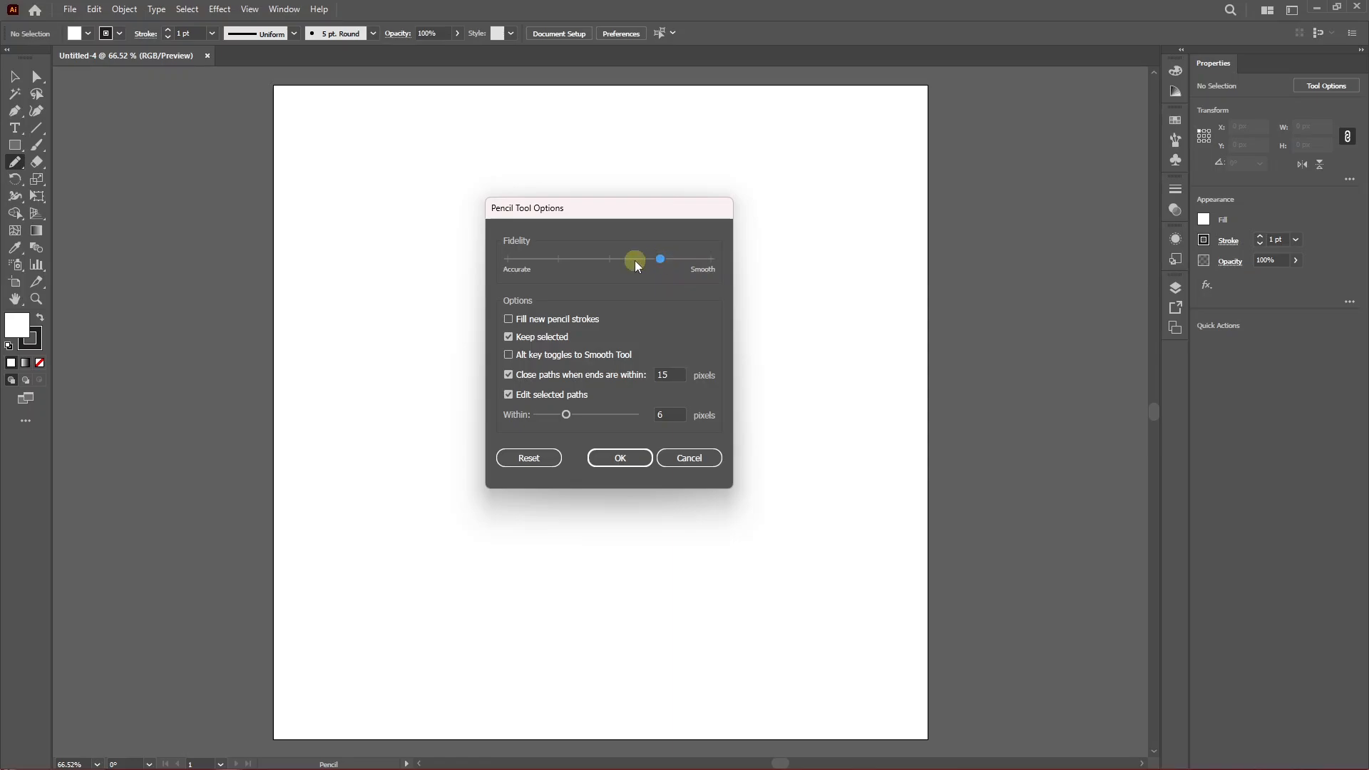
left_click(622, 458)
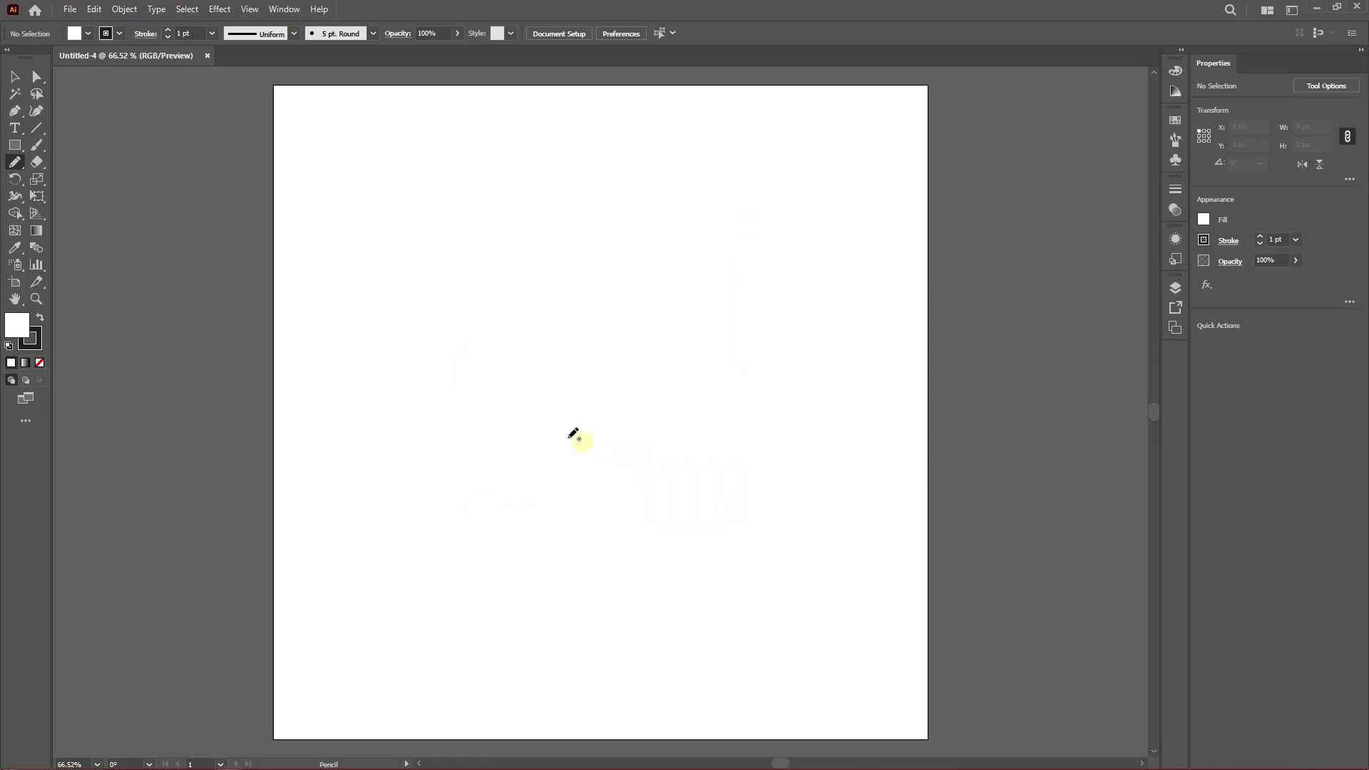
mouse_move(376, 406)
left_mouse_down()
mouse_move(394, 369)
mouse_move(519, 359)
mouse_move(616, 266)
mouse_move(656, 263)
left_mouse_up()
left_click_drag(755, 249, 754, 250)
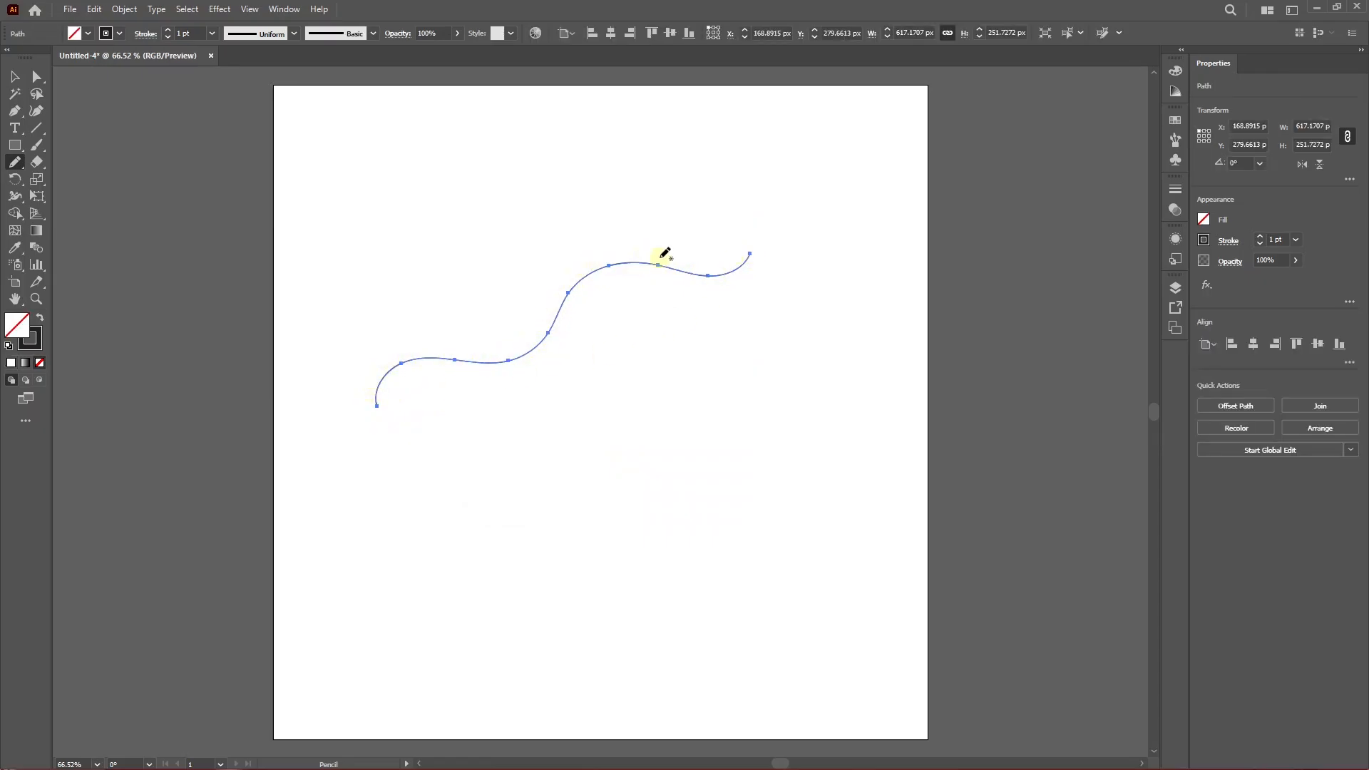
key("ctrl+z")
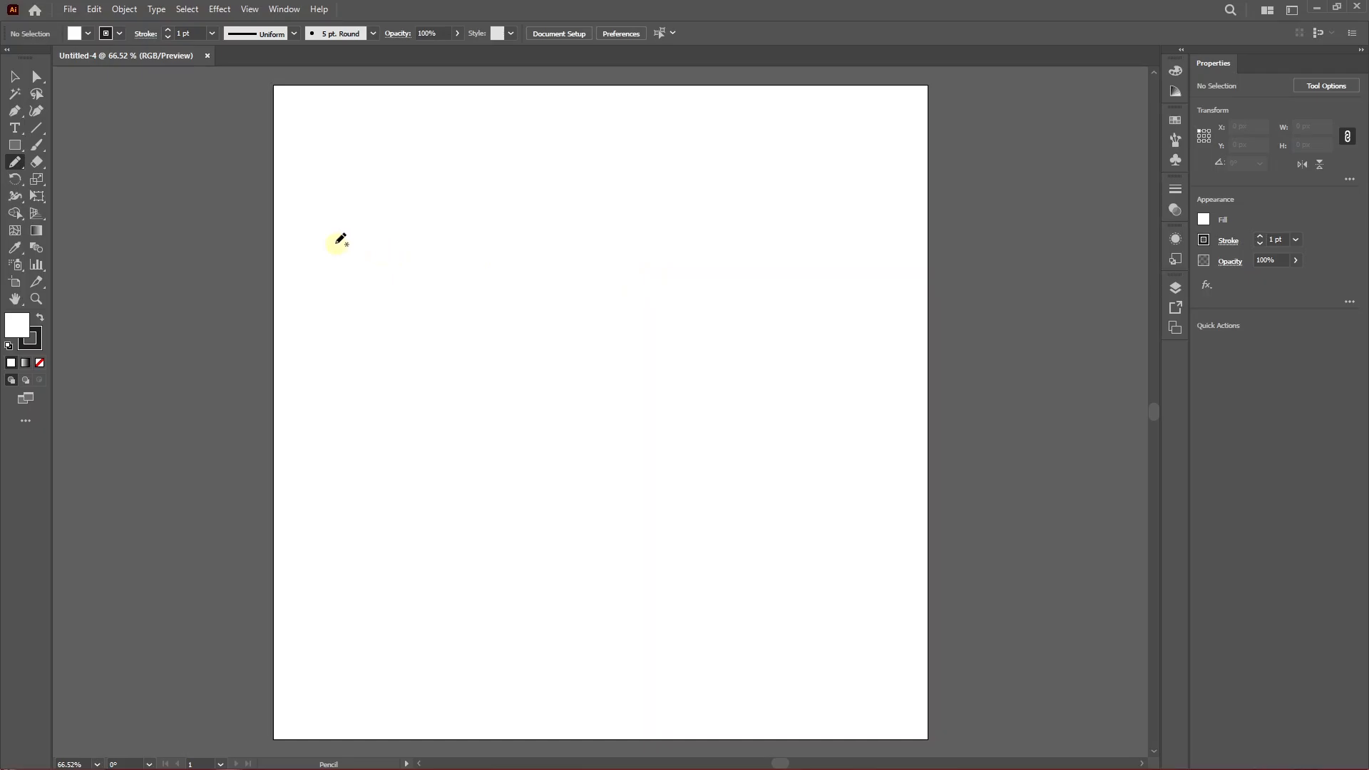
Draw a large wavy closed frame shape with the Pencil tool just inside the artboard's edges.
left_click_drag(383, 294, 408, 246)
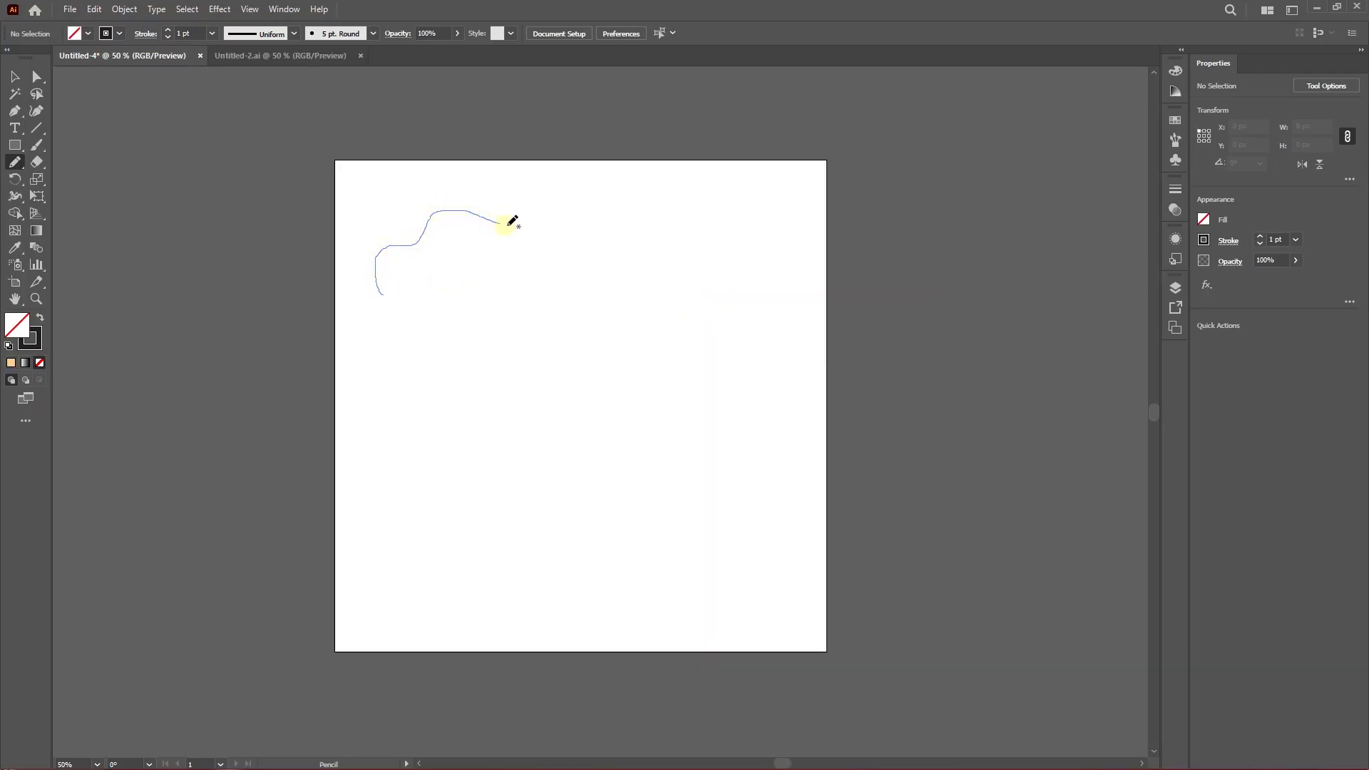
mouse_move(512, 222)
left_mouse_down()
mouse_move(596, 197)
mouse_move(675, 207)
left_mouse_up()
mouse_move(787, 345)
left_mouse_down()
mouse_move(796, 428)
mouse_move(777, 579)
mouse_move(680, 611)
mouse_move(526, 607)
mouse_move(425, 628)
mouse_move(385, 512)
left_mouse_up()
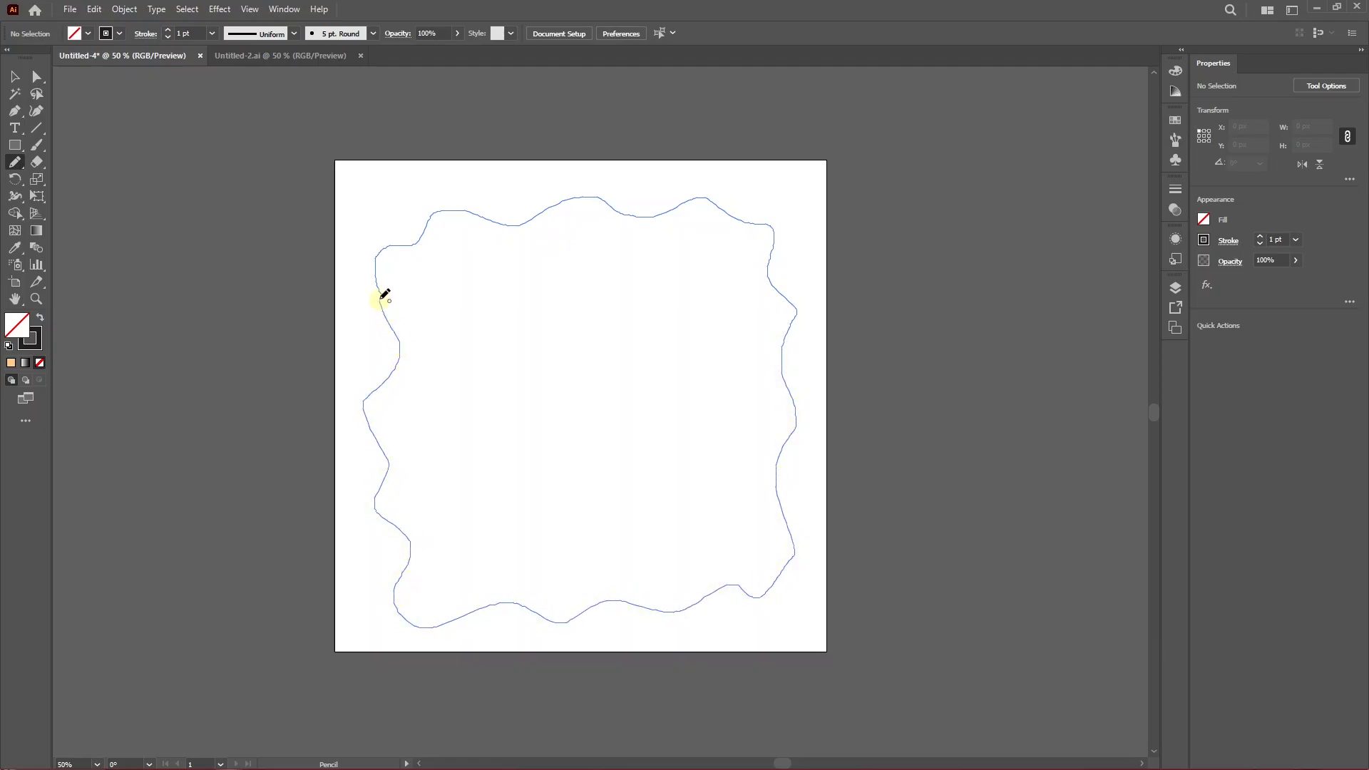
left_click_drag(381, 299, 381, 294)
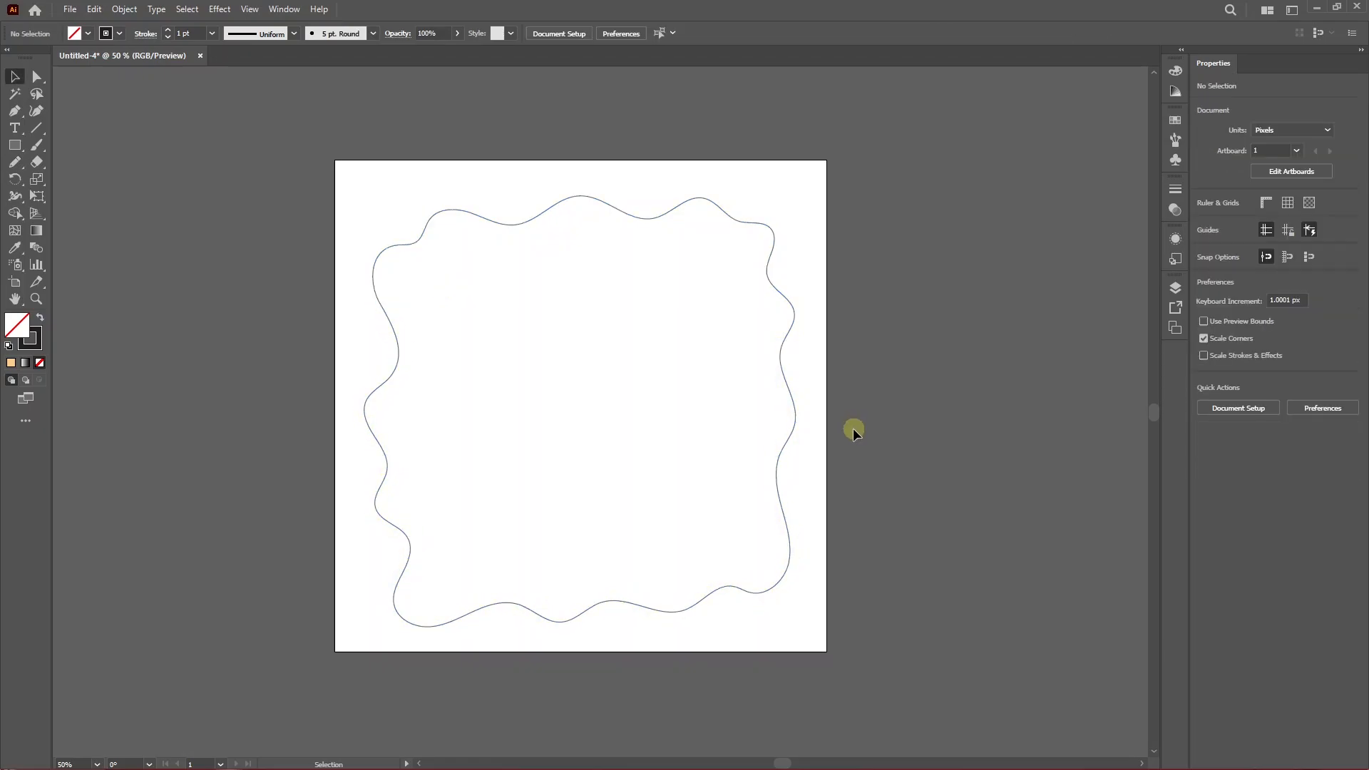
Rotate the wavy frame slightly and center it horizontally and vertically on the artboard.
left_click_drag(854, 428, 706, 489)
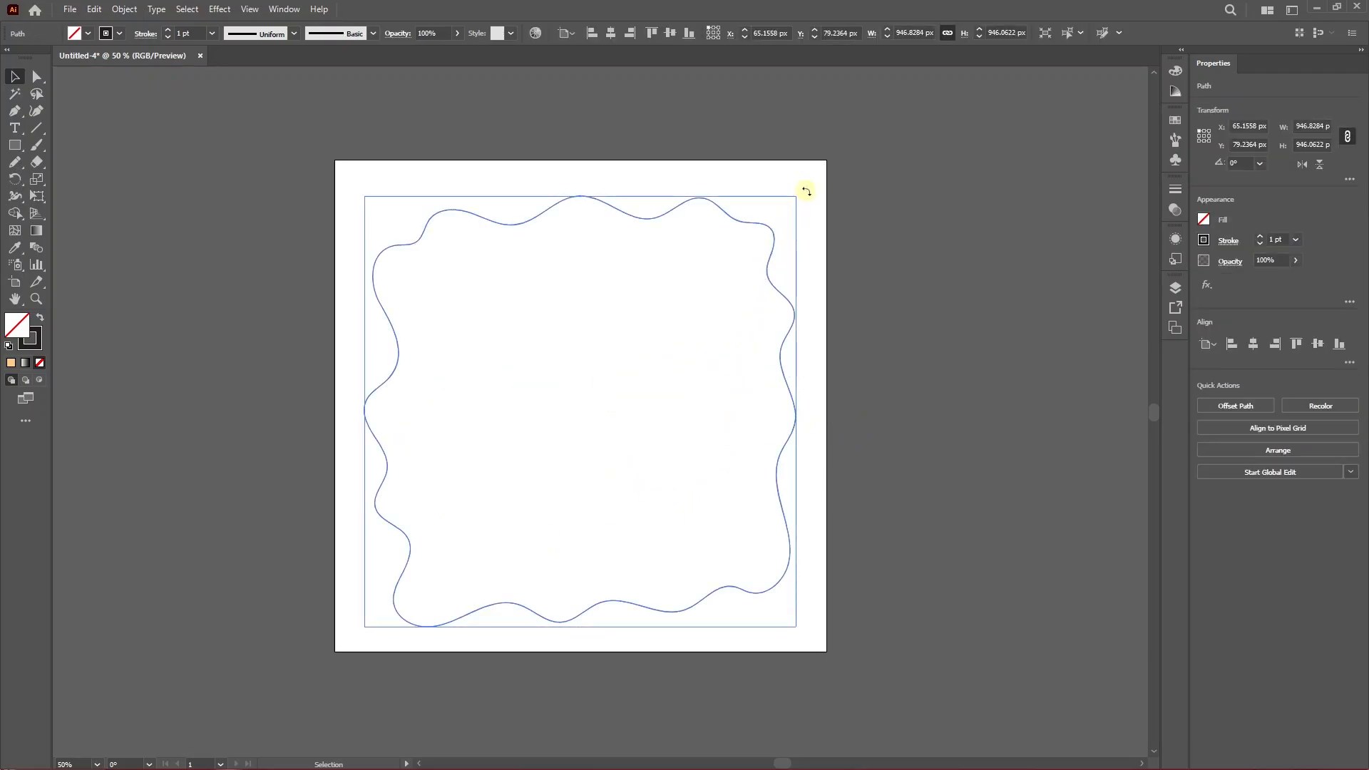
left_click_drag(806, 192, 810, 195)
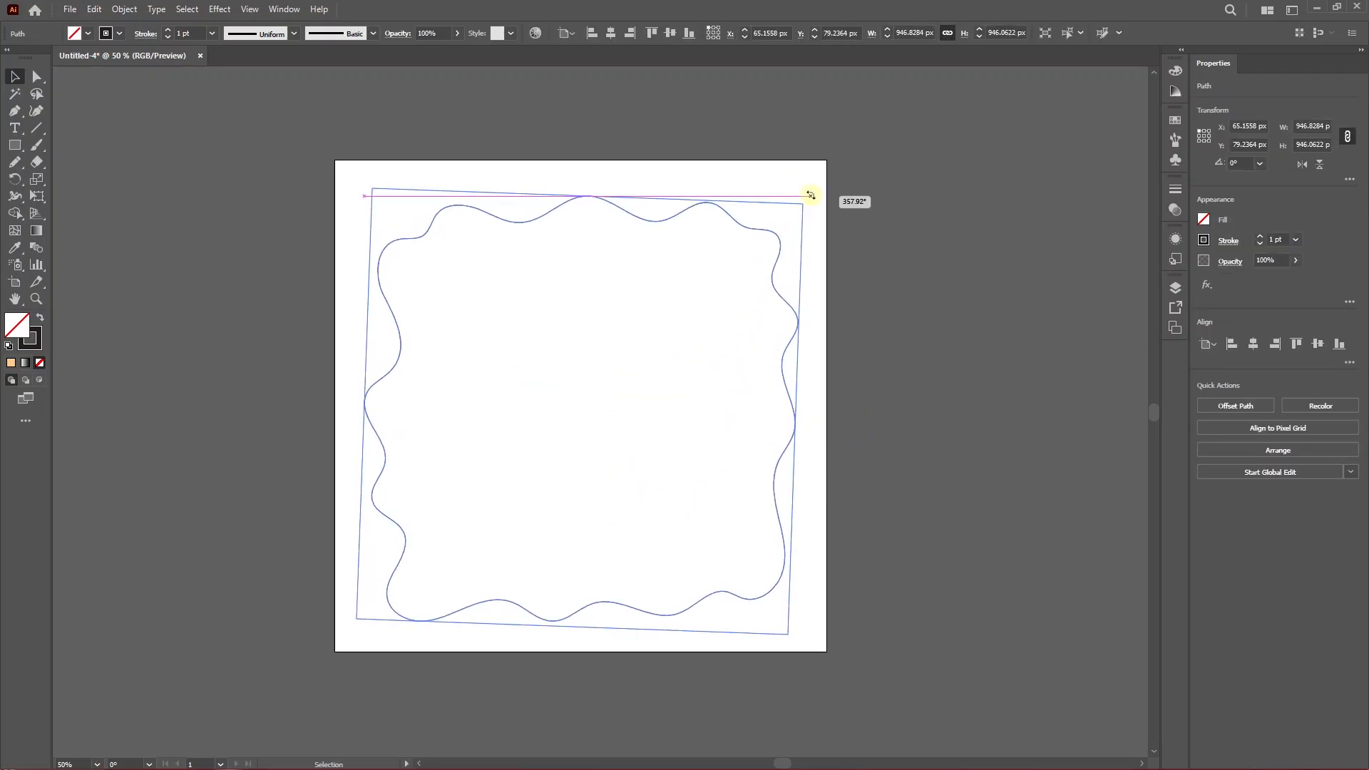
left_click(612, 33)
left_click(671, 33)
left_click(724, 135)
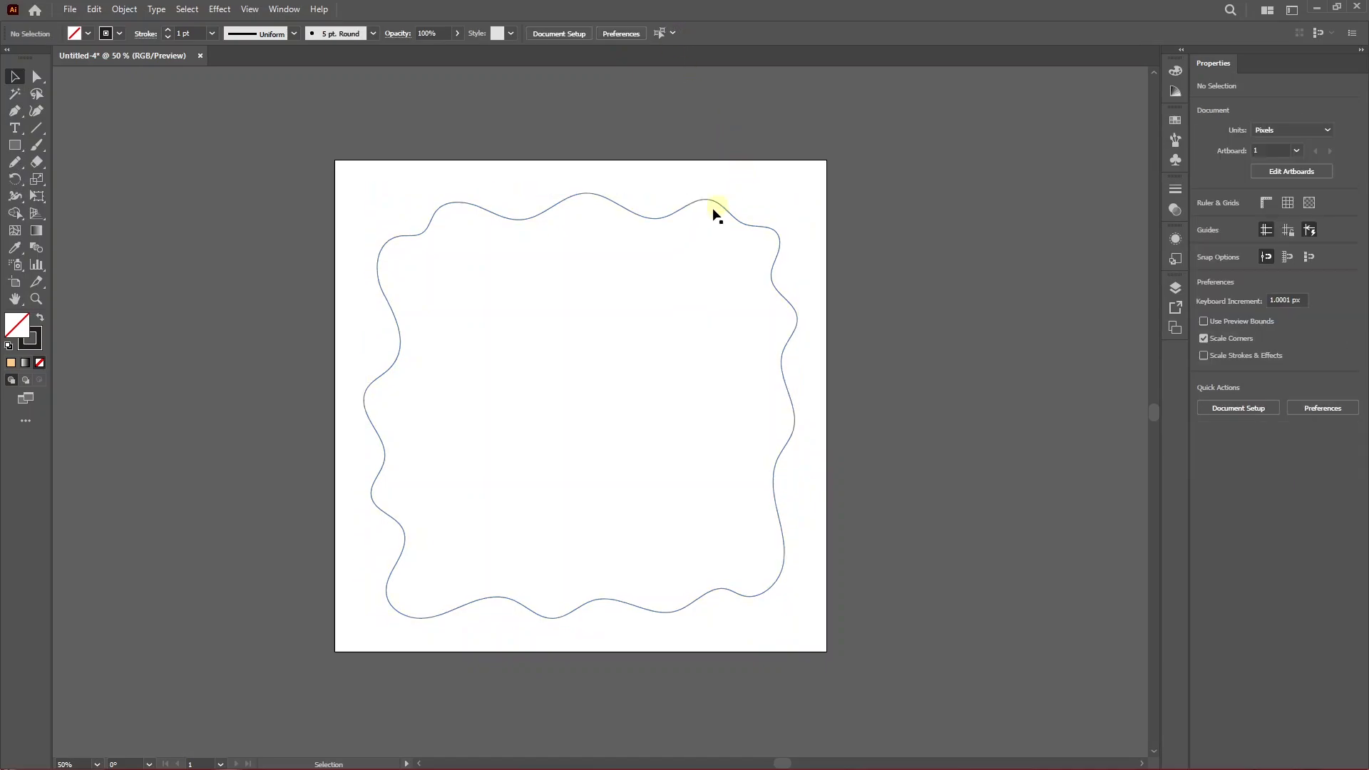
Draw two smaller nested wavy closed shapes inside the frame with the Pencil tool.
left_click(14, 161)
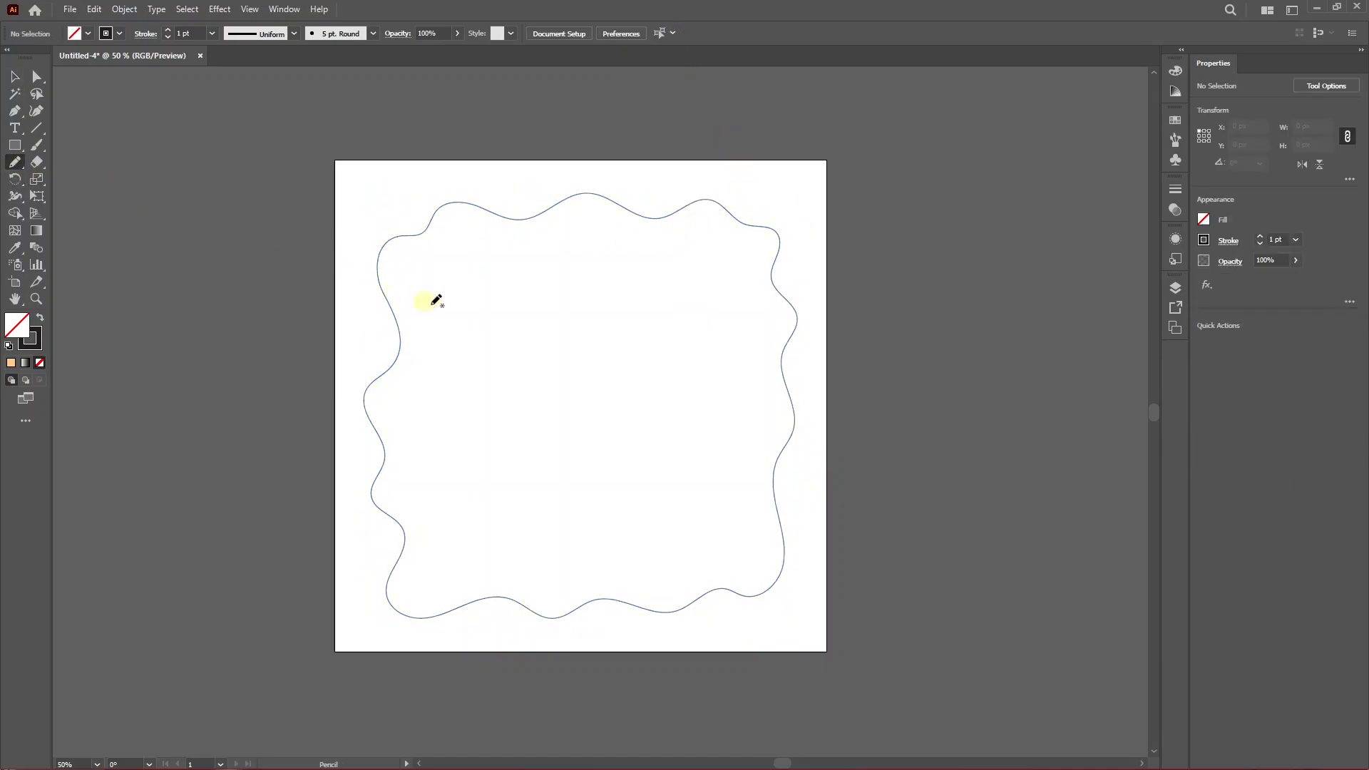
scroll(442, 302, "left", 1)
mouse_move(512, 268)
left_mouse_down()
mouse_move(716, 263)
mouse_move(734, 308)
left_mouse_up()
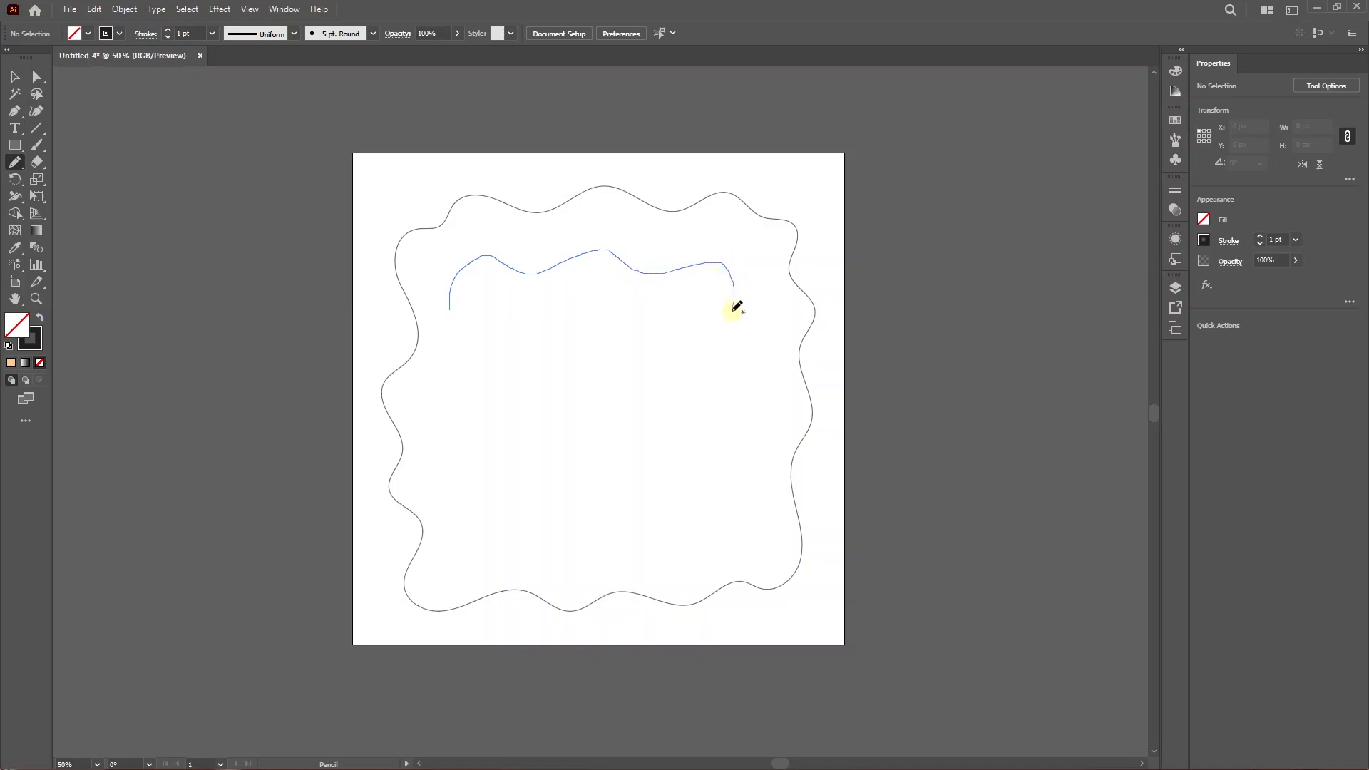
mouse_move(664, 527)
left_mouse_down()
mouse_move(563, 562)
mouse_move(521, 537)
left_mouse_up()
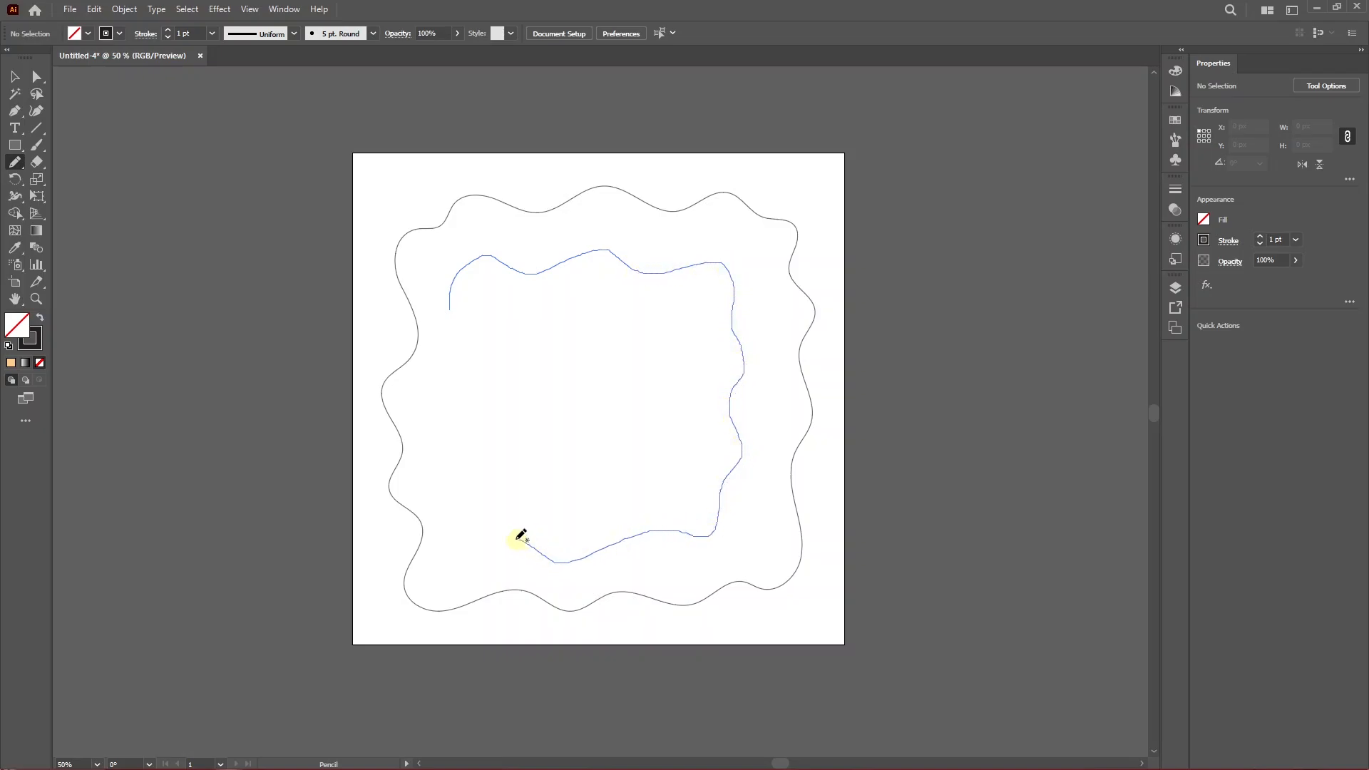
left_click_drag(449, 312, 655, 314)
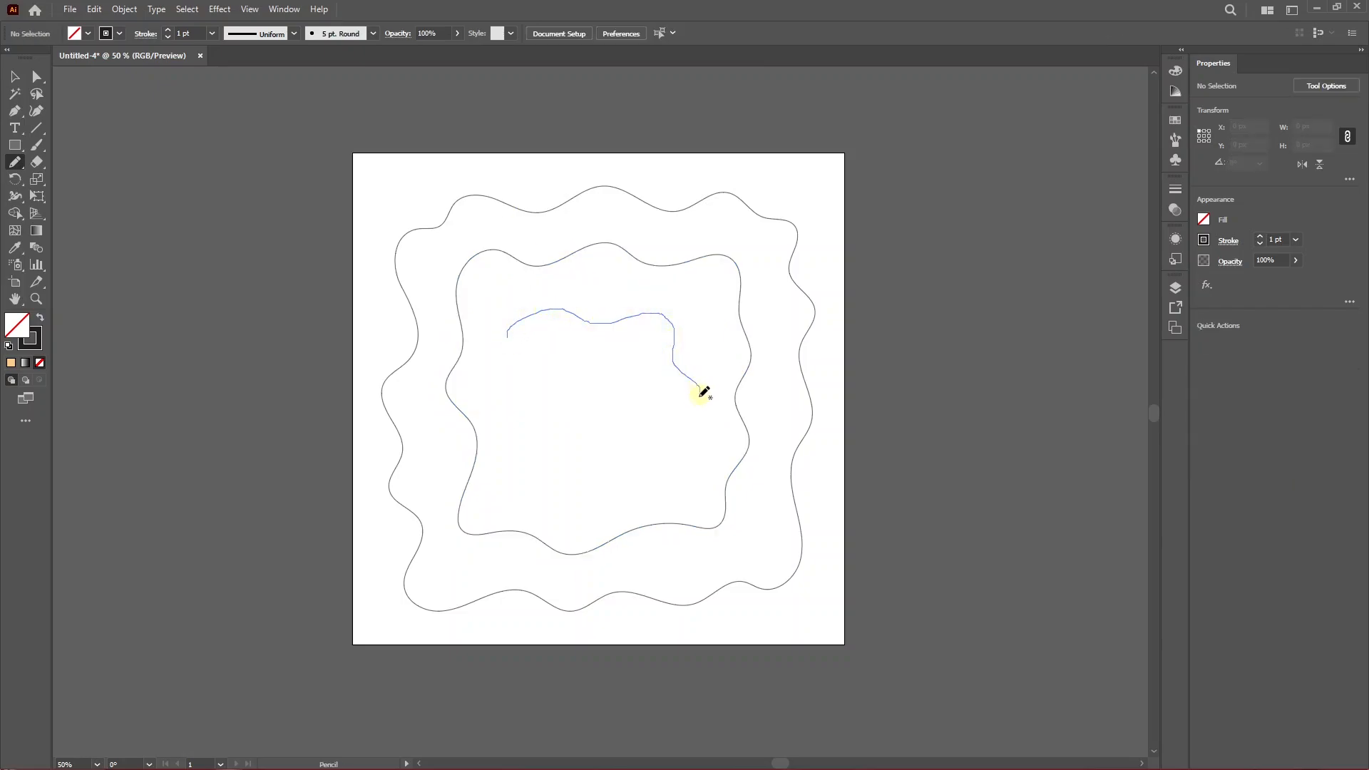
left_click_drag(703, 392, 633, 456)
left_click_drag(513, 387, 509, 333)
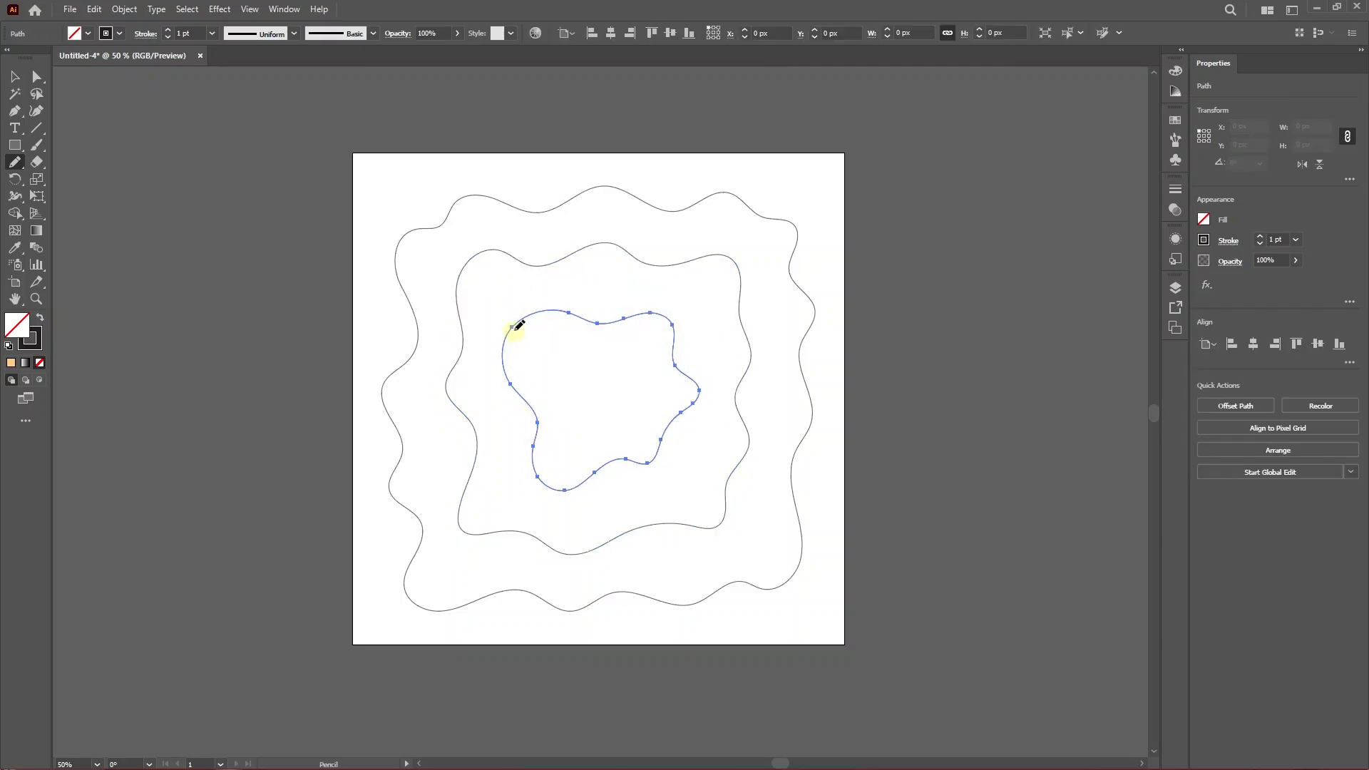
Select all three wavy shapes and align their centers.
key("v")
left_click_drag(884, 337, 551, 476)
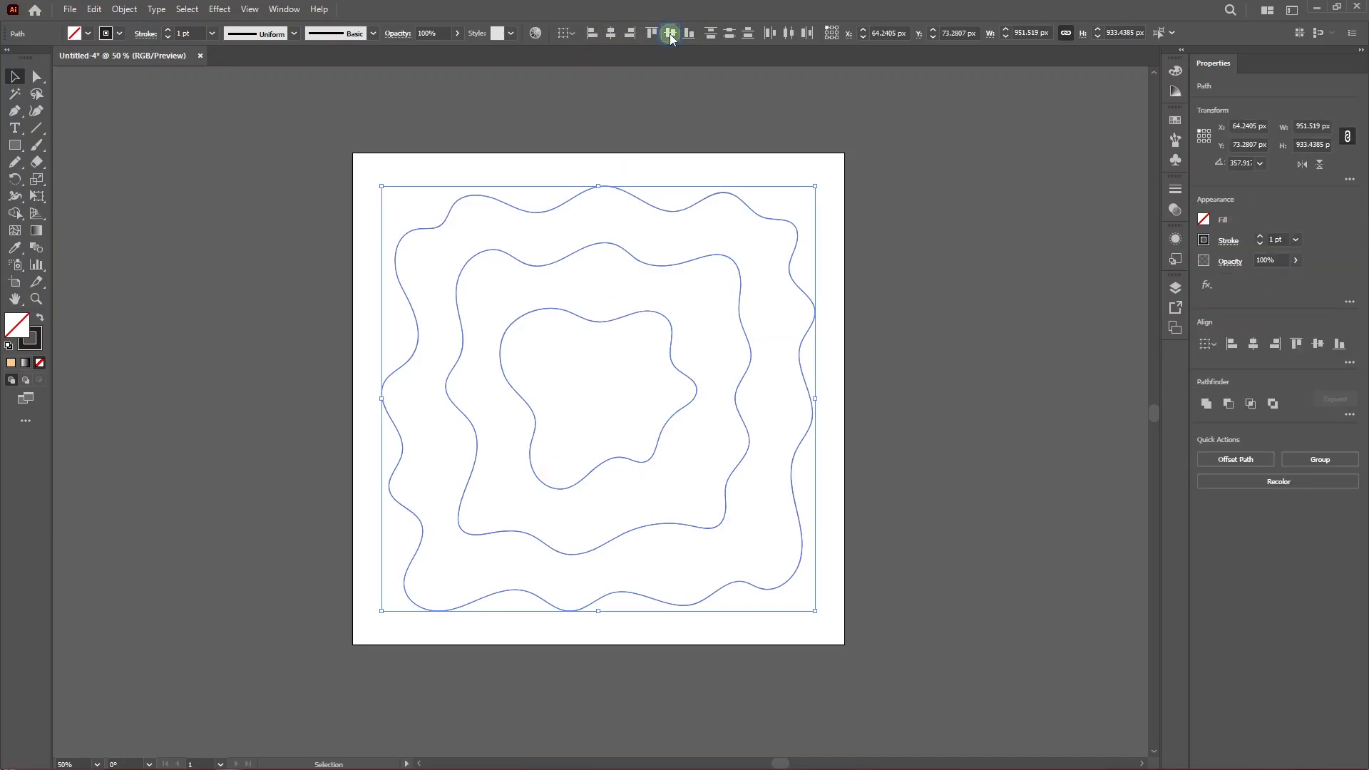
left_click(850, 480)
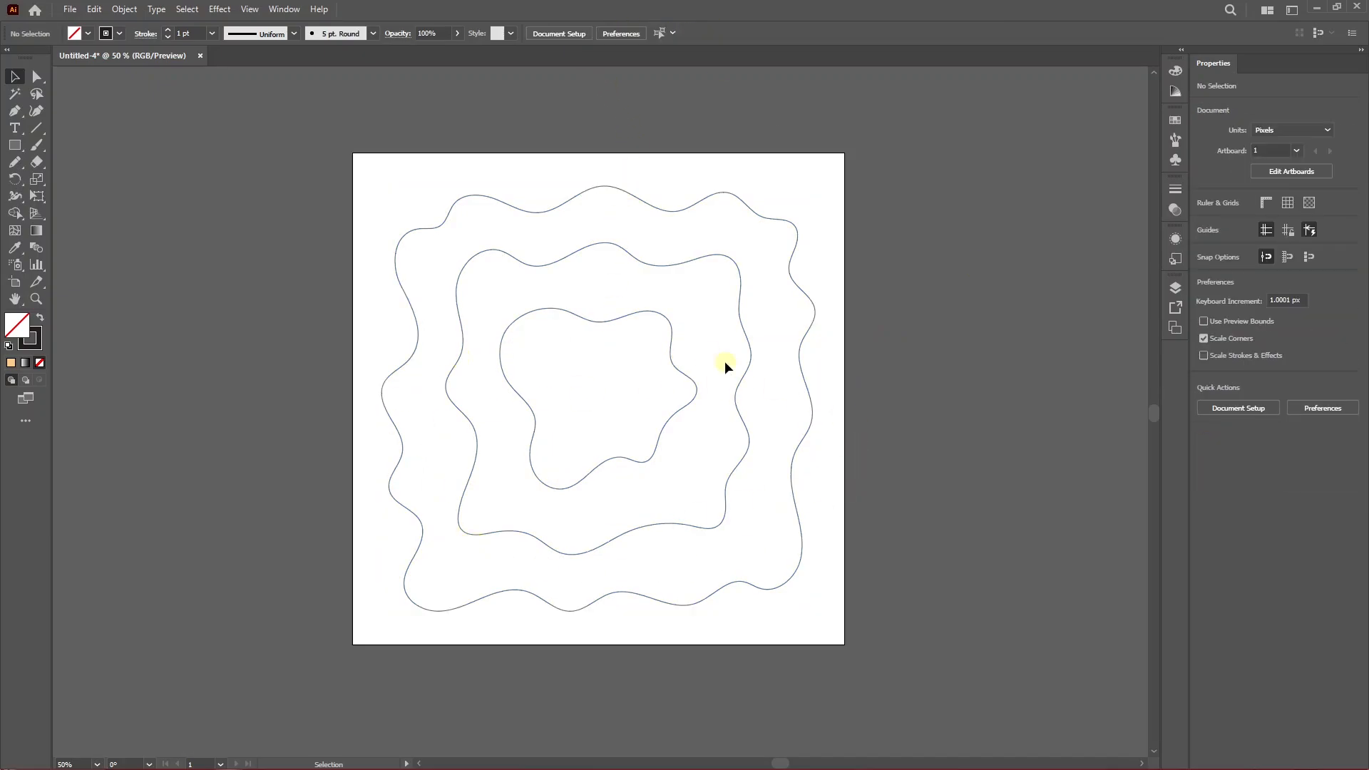
Open the user-defined Paper cutout swatch library from the Swatches panel.
left_click(1175, 120)
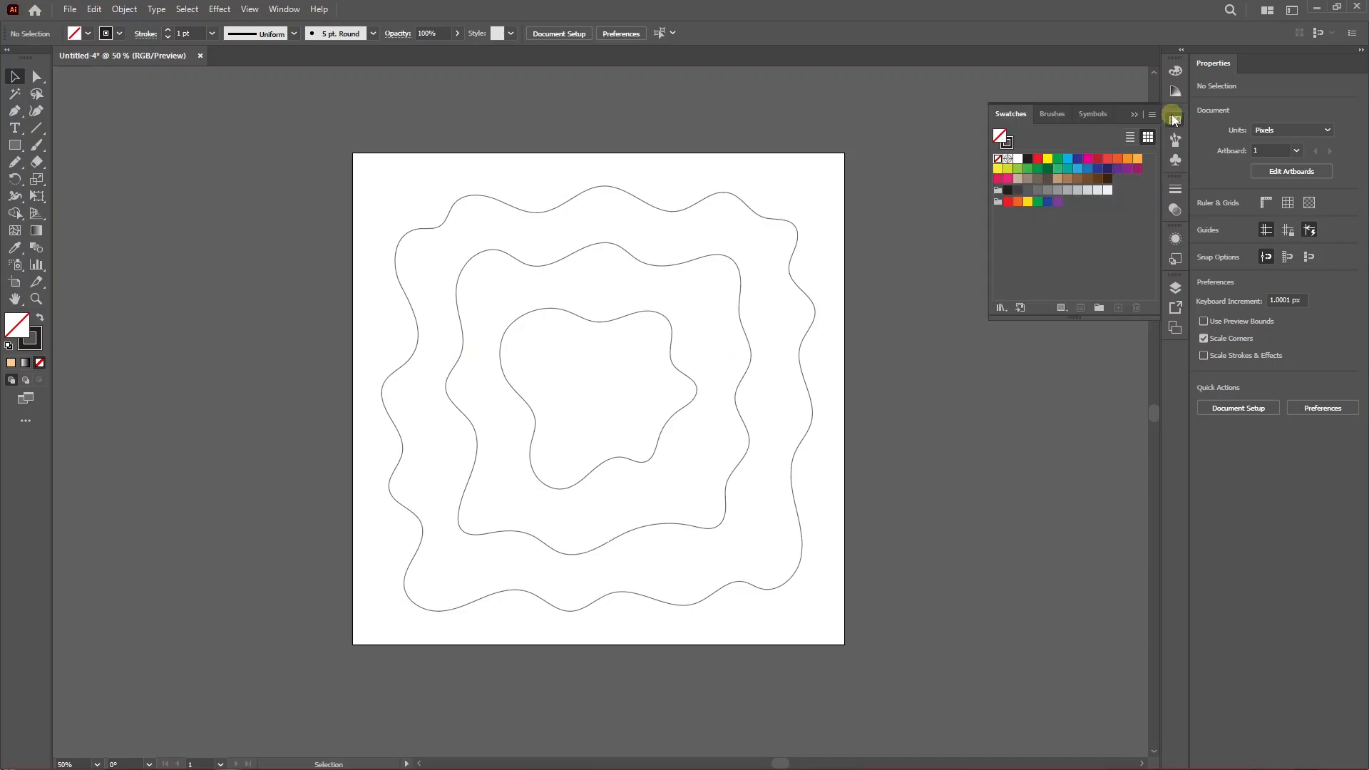
left_click(1001, 308)
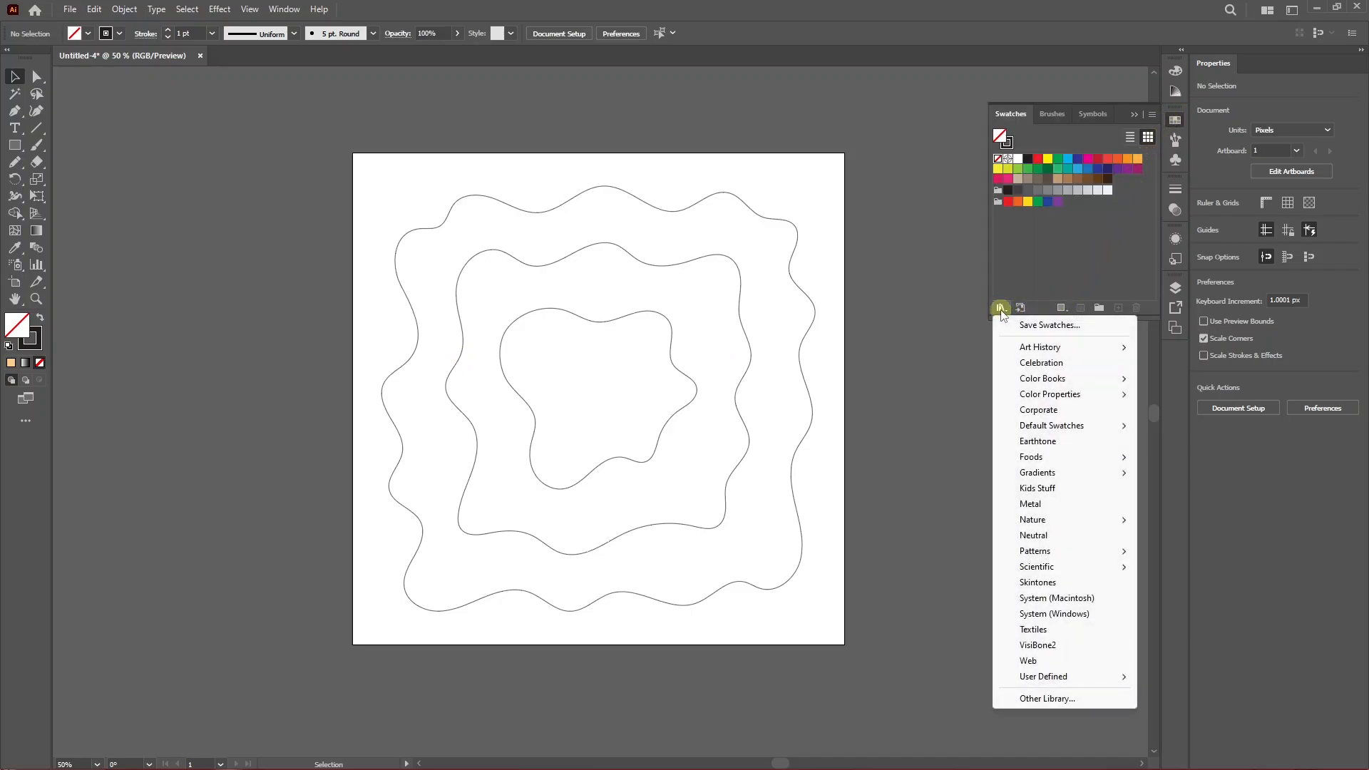
mouse_move(1049, 683)
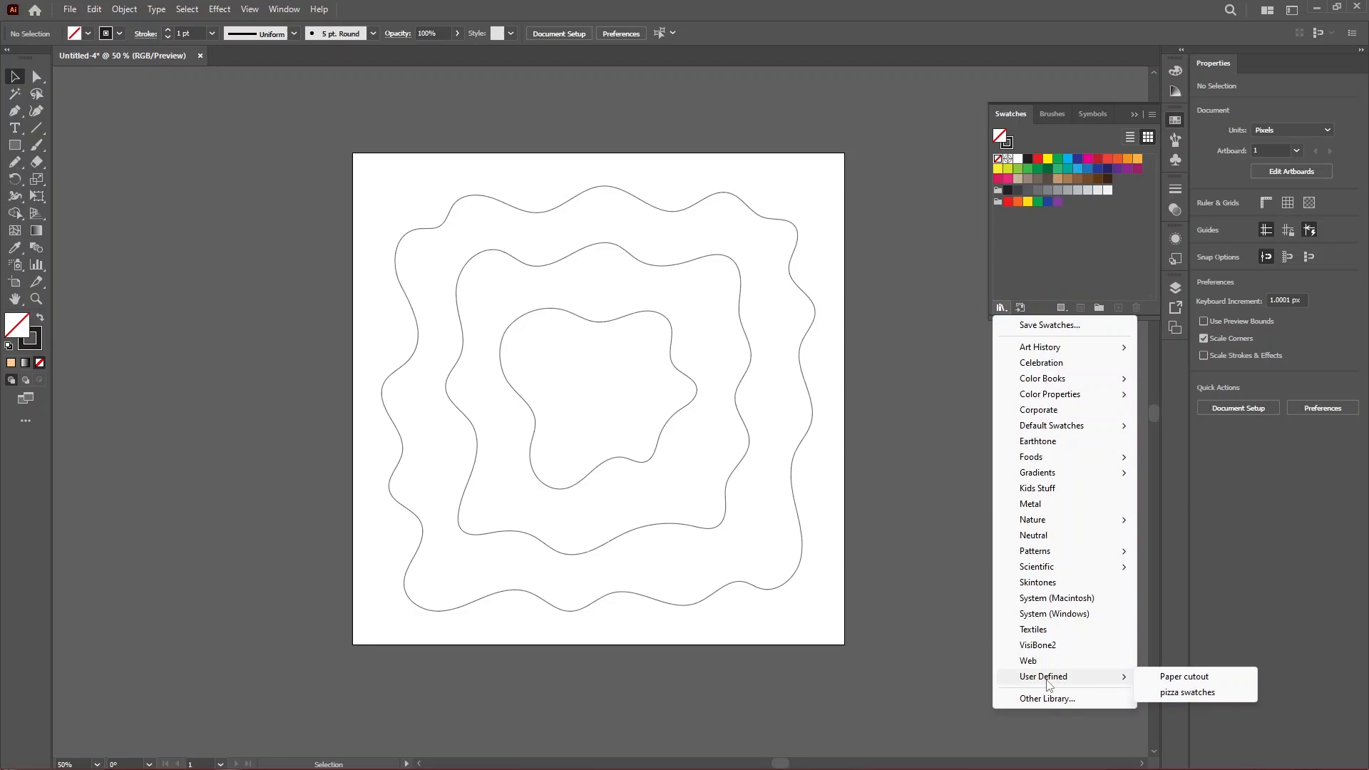
left_click(1188, 679)
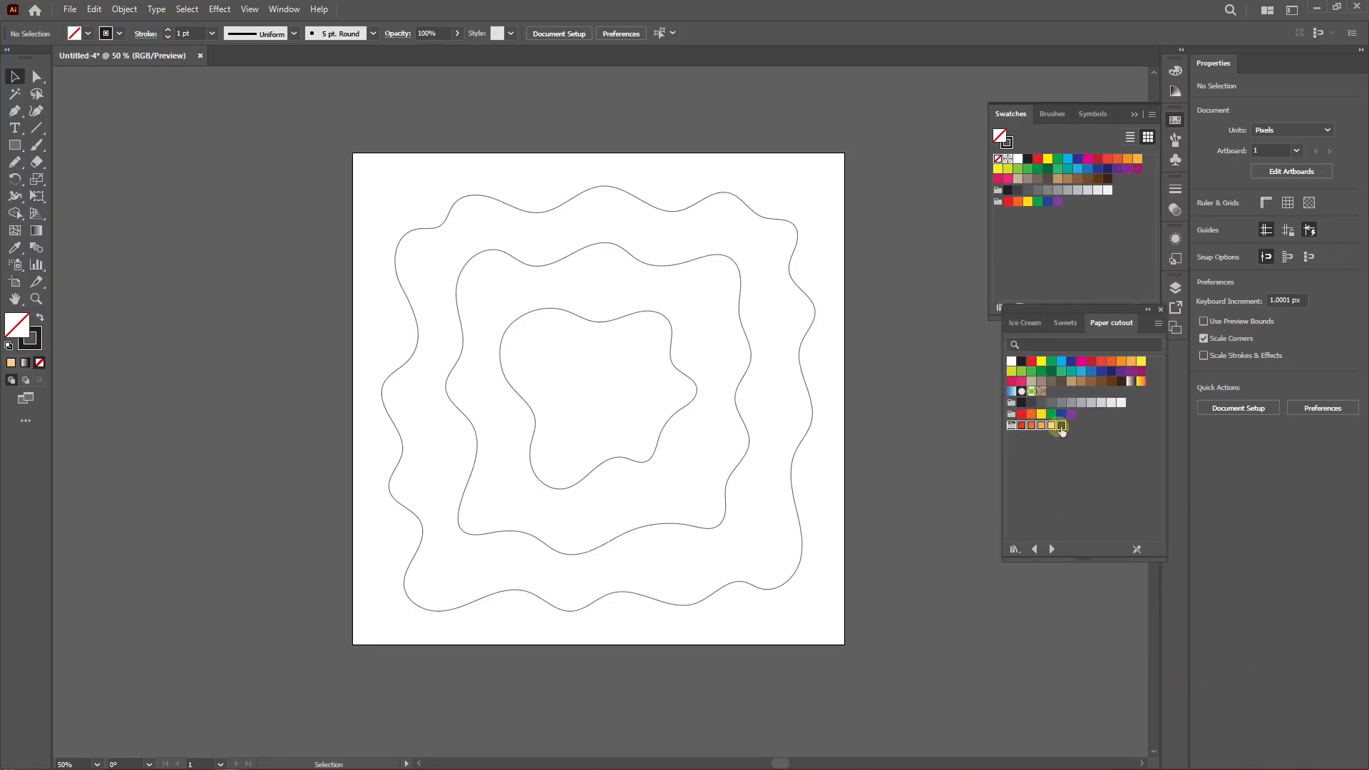
left_click(1034, 462)
Draw a small square about 67 px wide beside the artboard and swap its fill and stroke.
scroll(556, 408, "up", 1)
key("m")
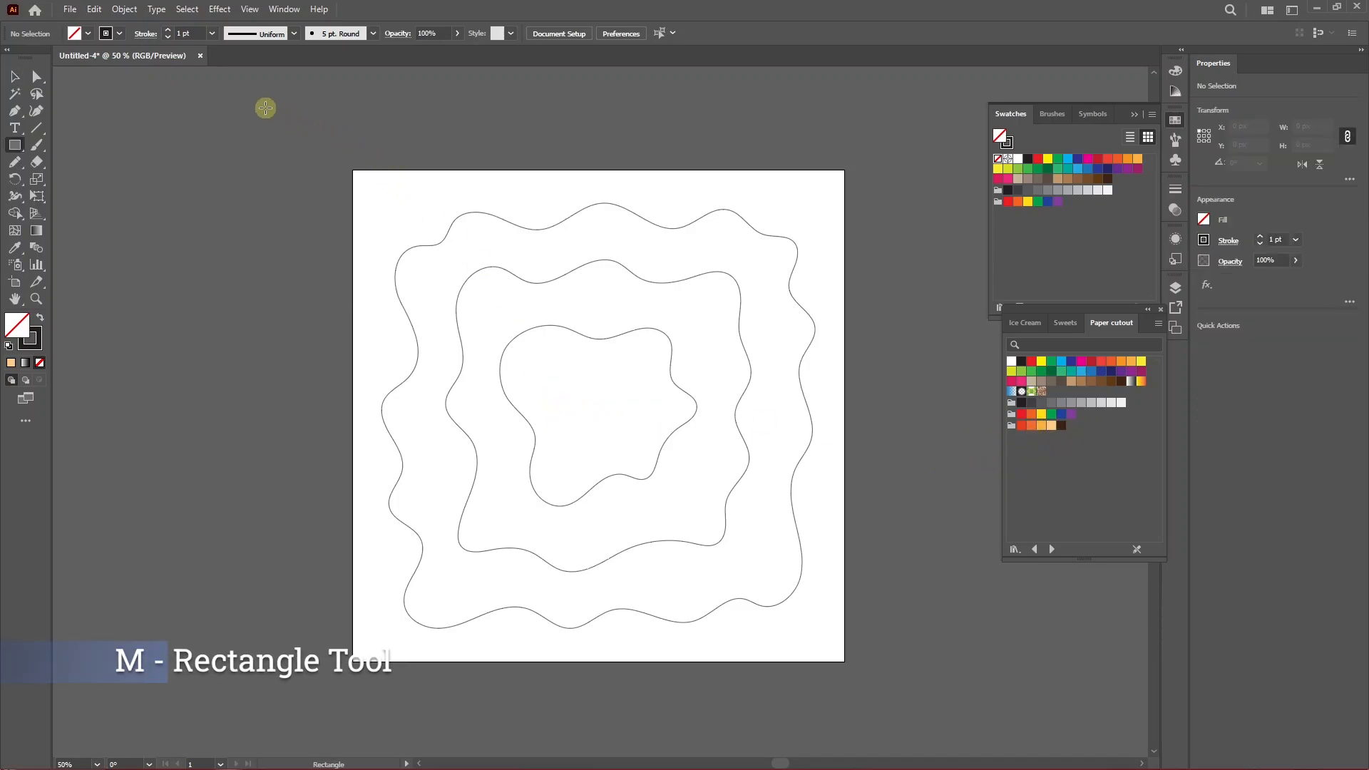
left_click_drag(246, 97, 277, 127)
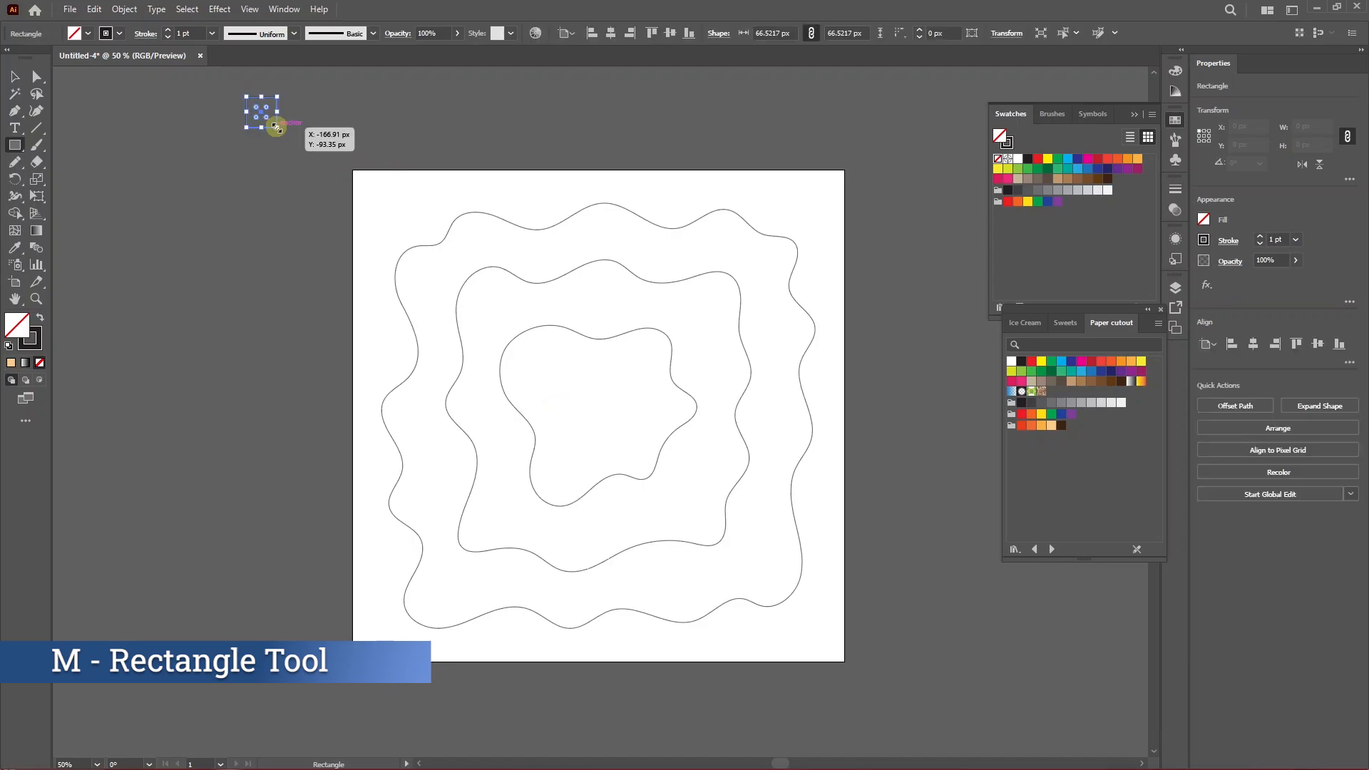
left_click(38, 318)
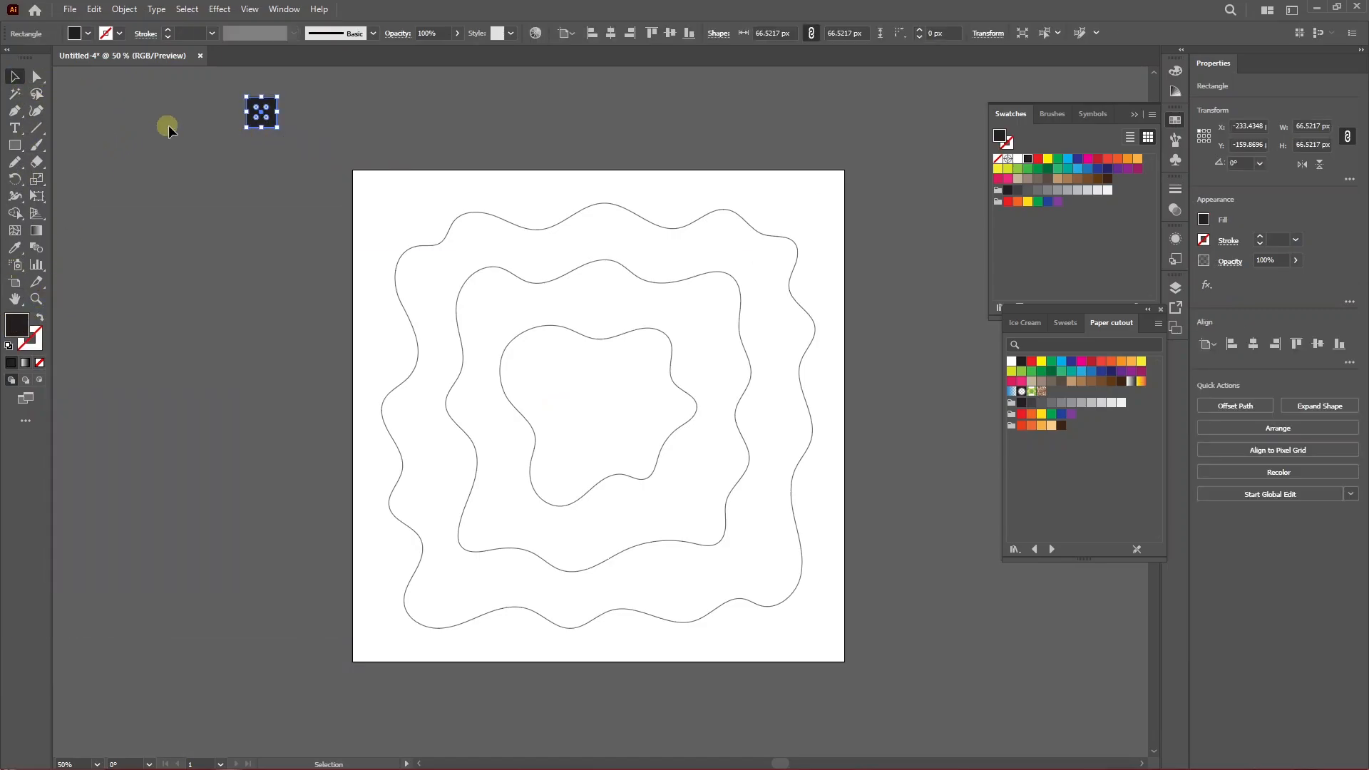
Fill the square with the red swatch from the Paper cutout library.
key("i")
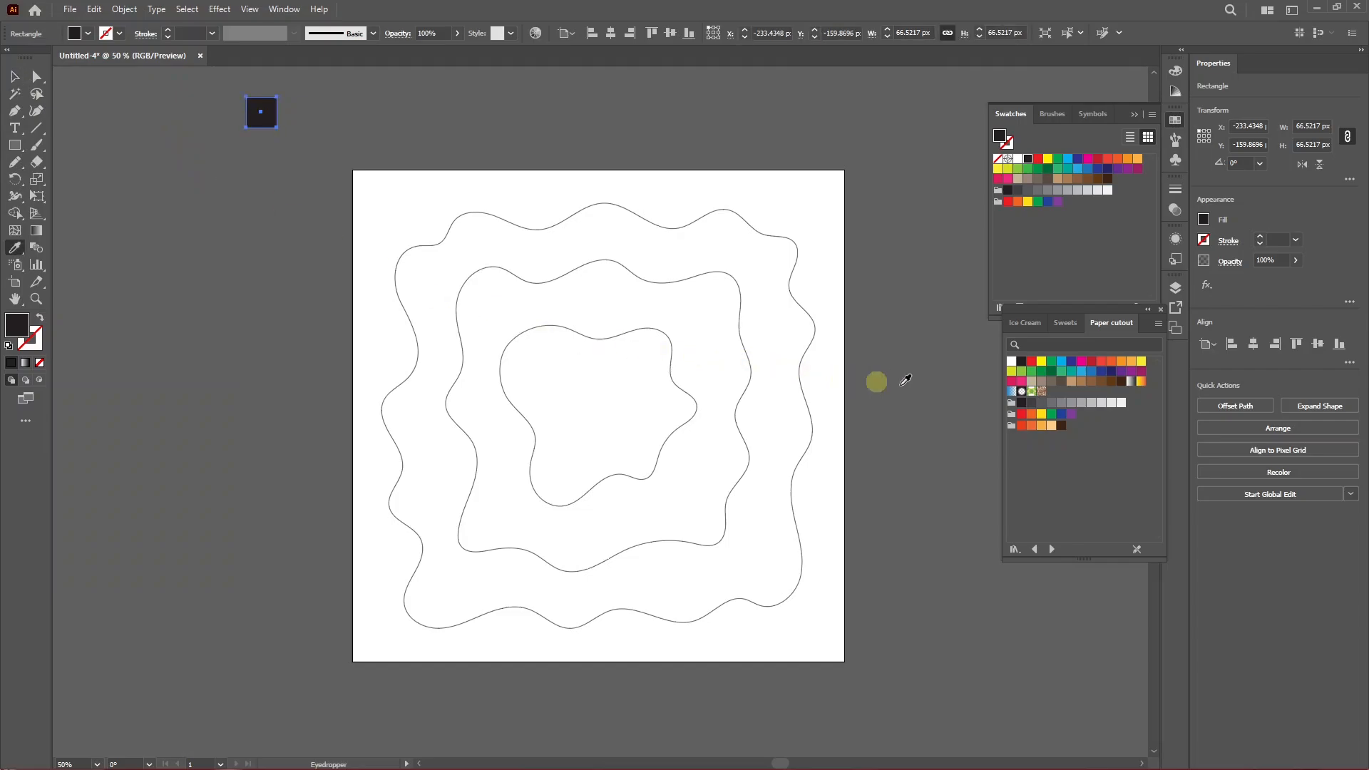
left_click(1021, 426)
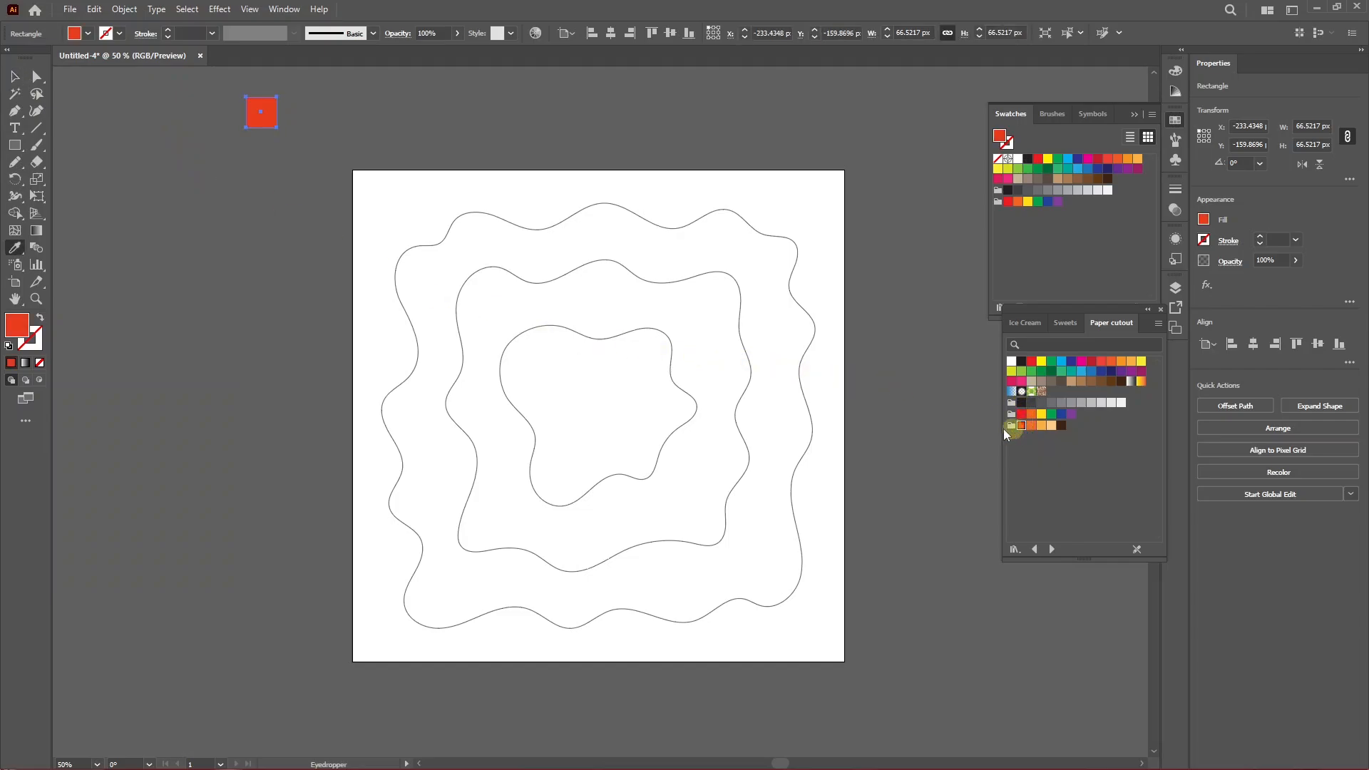
Duplicate the square to the right and fill the copy with the peach swatch.
left_click(14, 76)
left_click_drag(264, 116, 443, 116)
key("i")
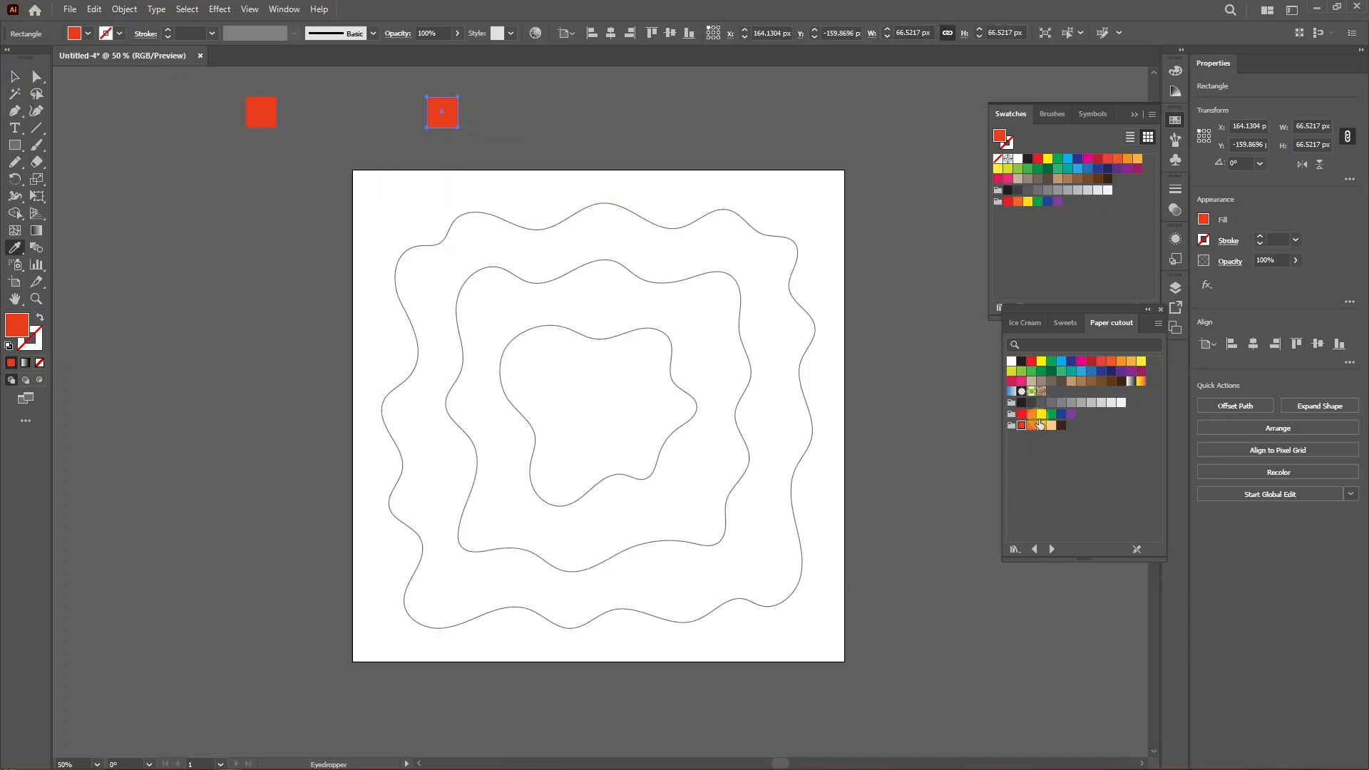
left_click(1051, 425)
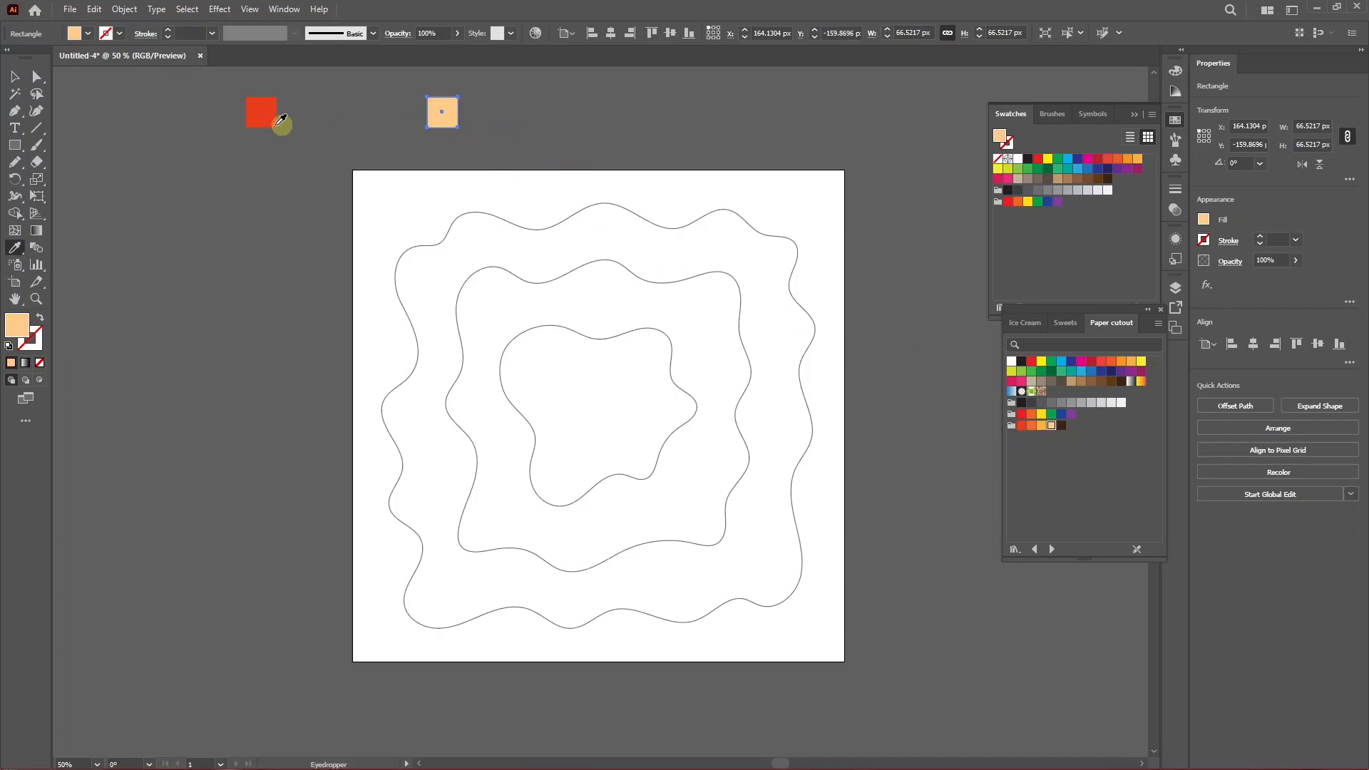
Select both the red and peach squares beside the artboard together.
key("v")
left_click(342, 126)
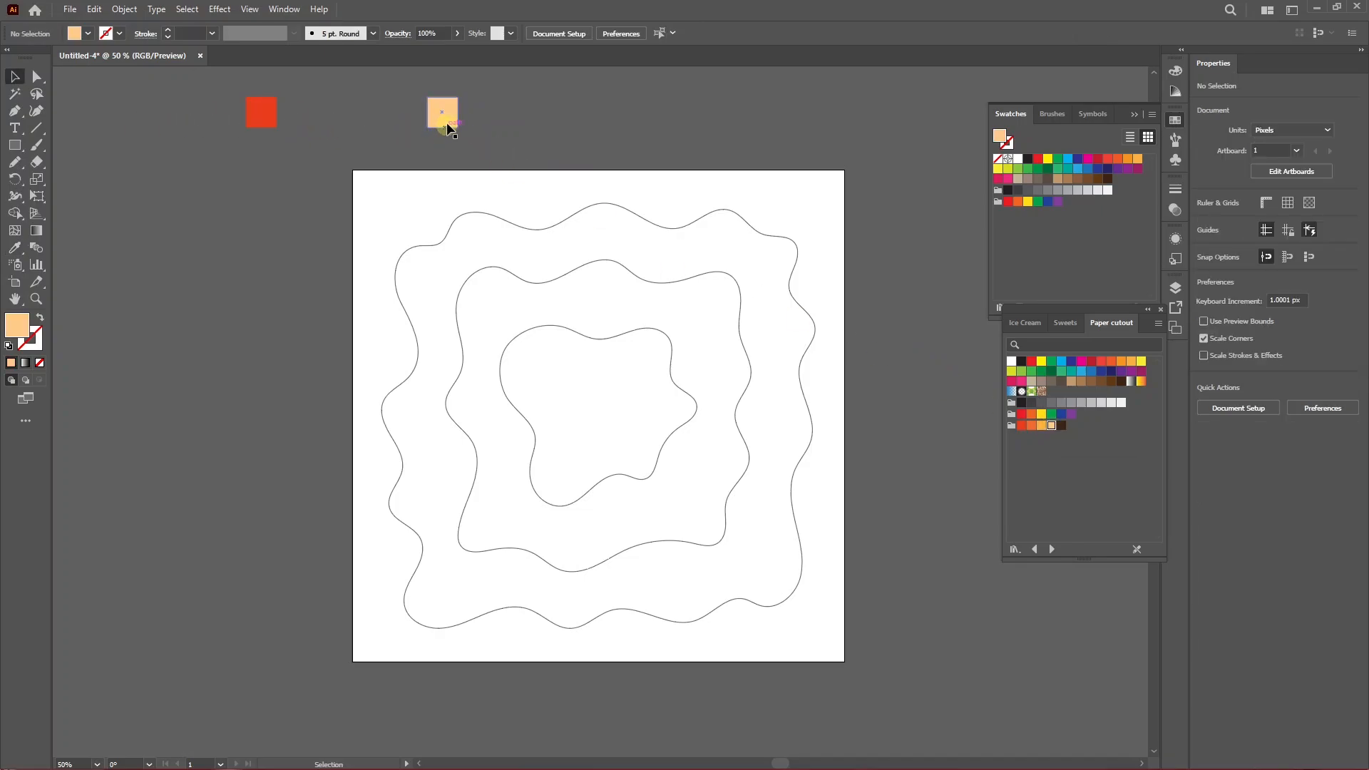
left_click(262, 116)
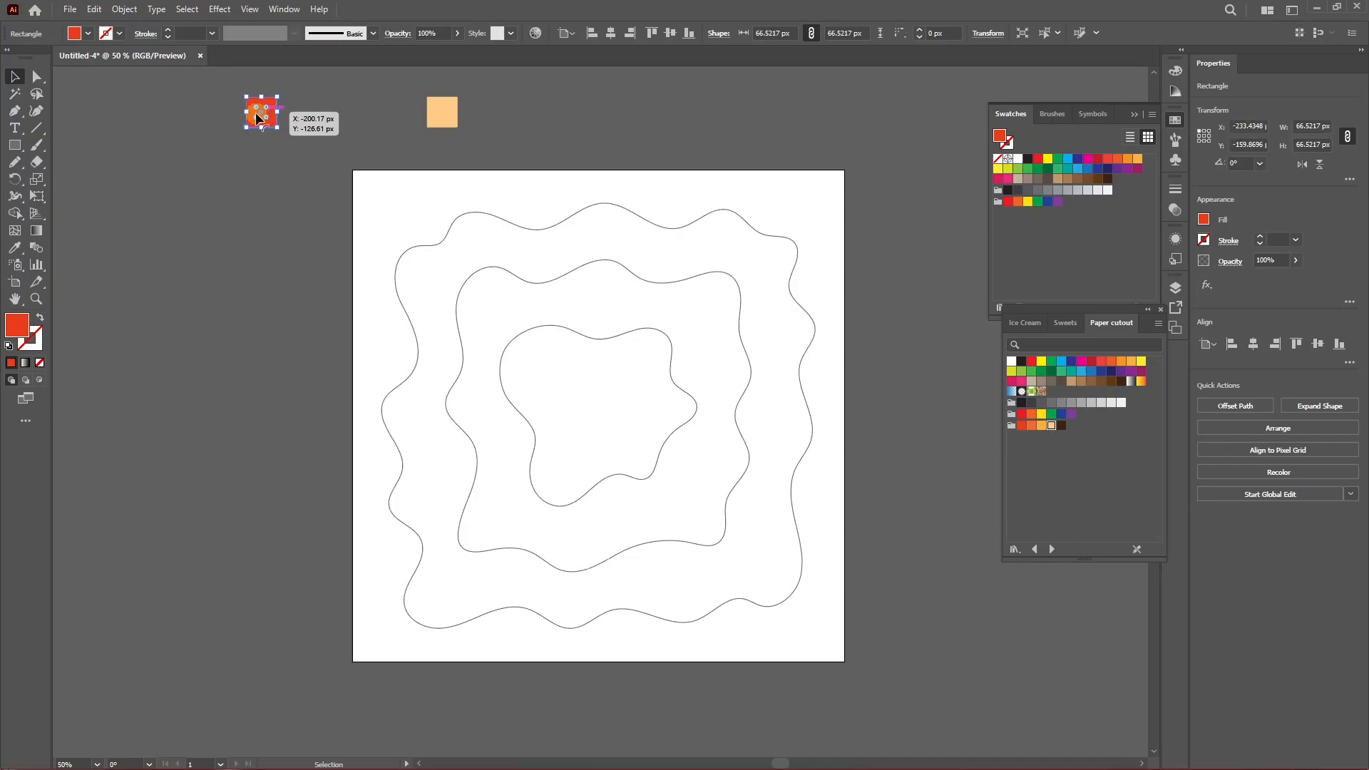
left_click(442, 113)
left_click(262, 114)
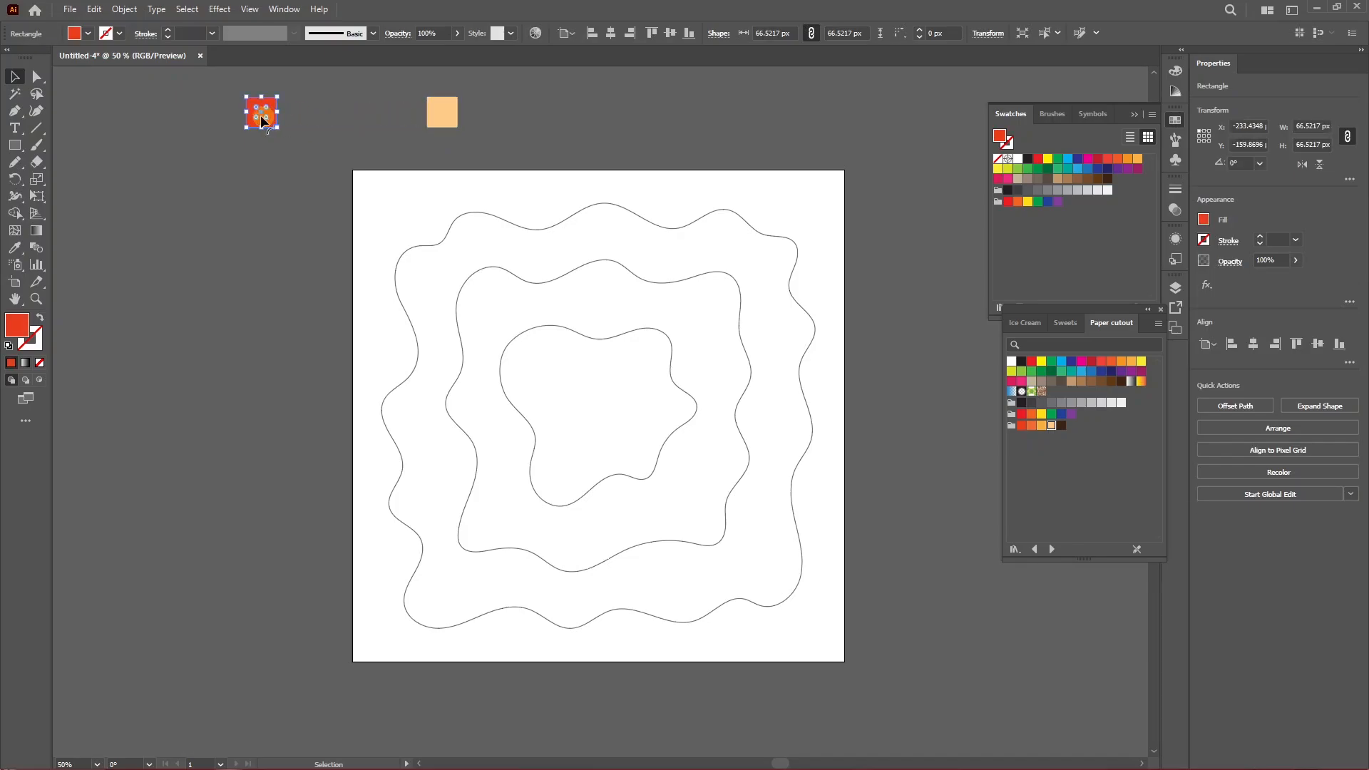
left_click(176, 107)
left_click_drag(174, 104, 456, 133)
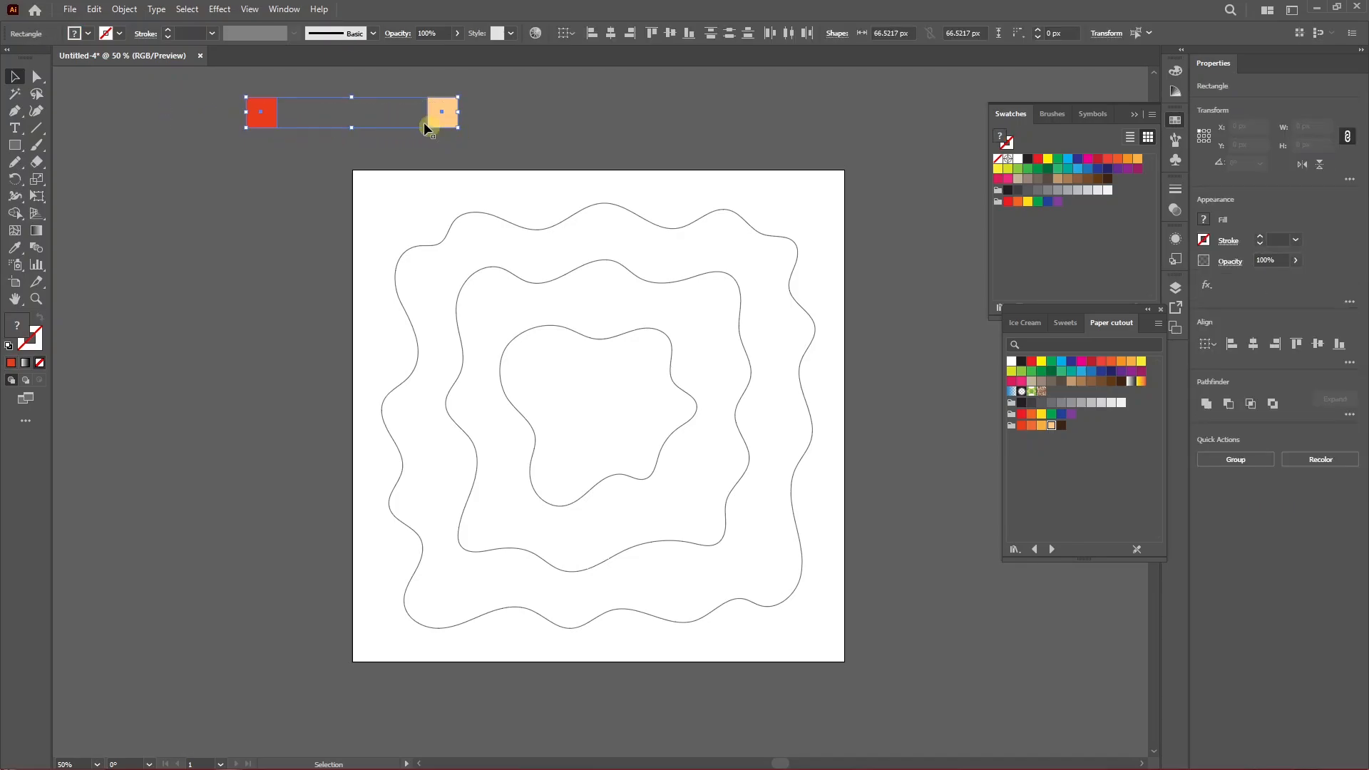
Set the blend options to Specified Steps.
left_click(127, 12)
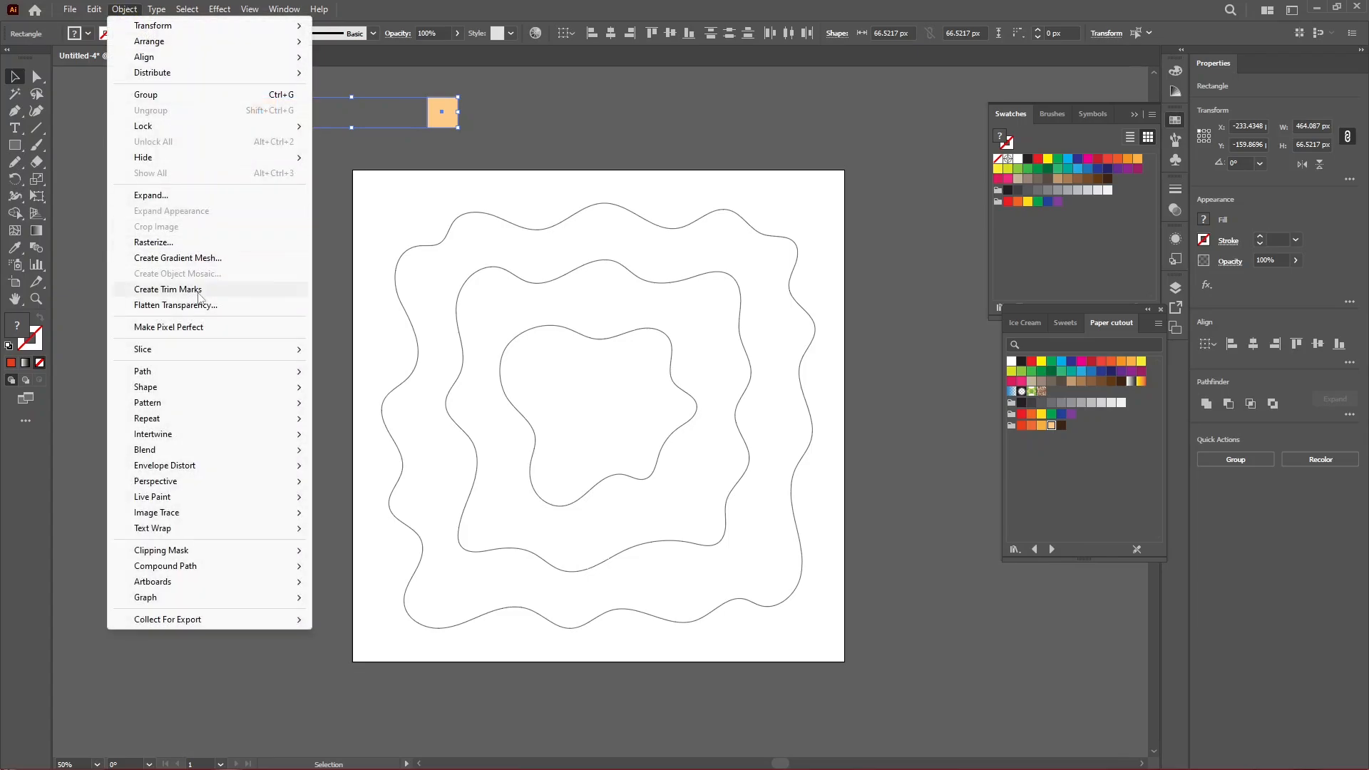
mouse_move(228, 454)
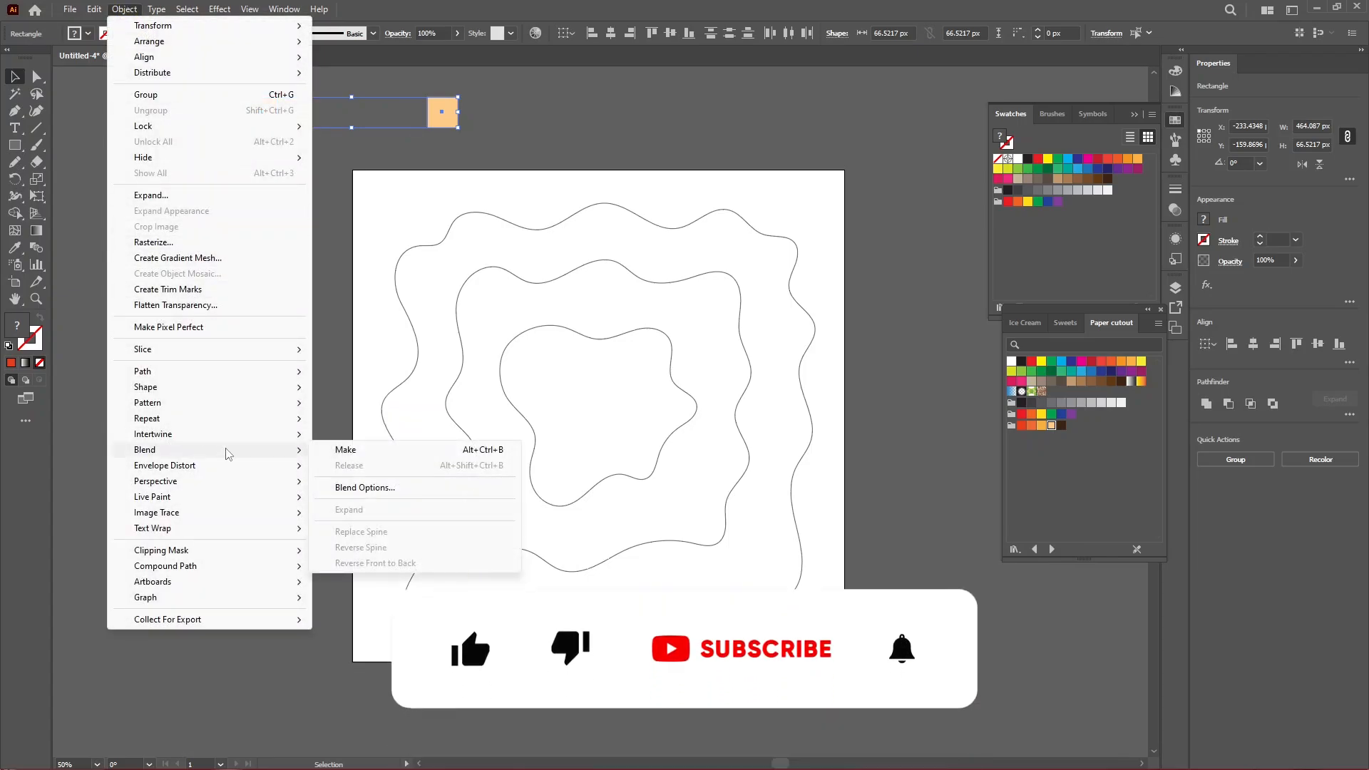
left_click(364, 488)
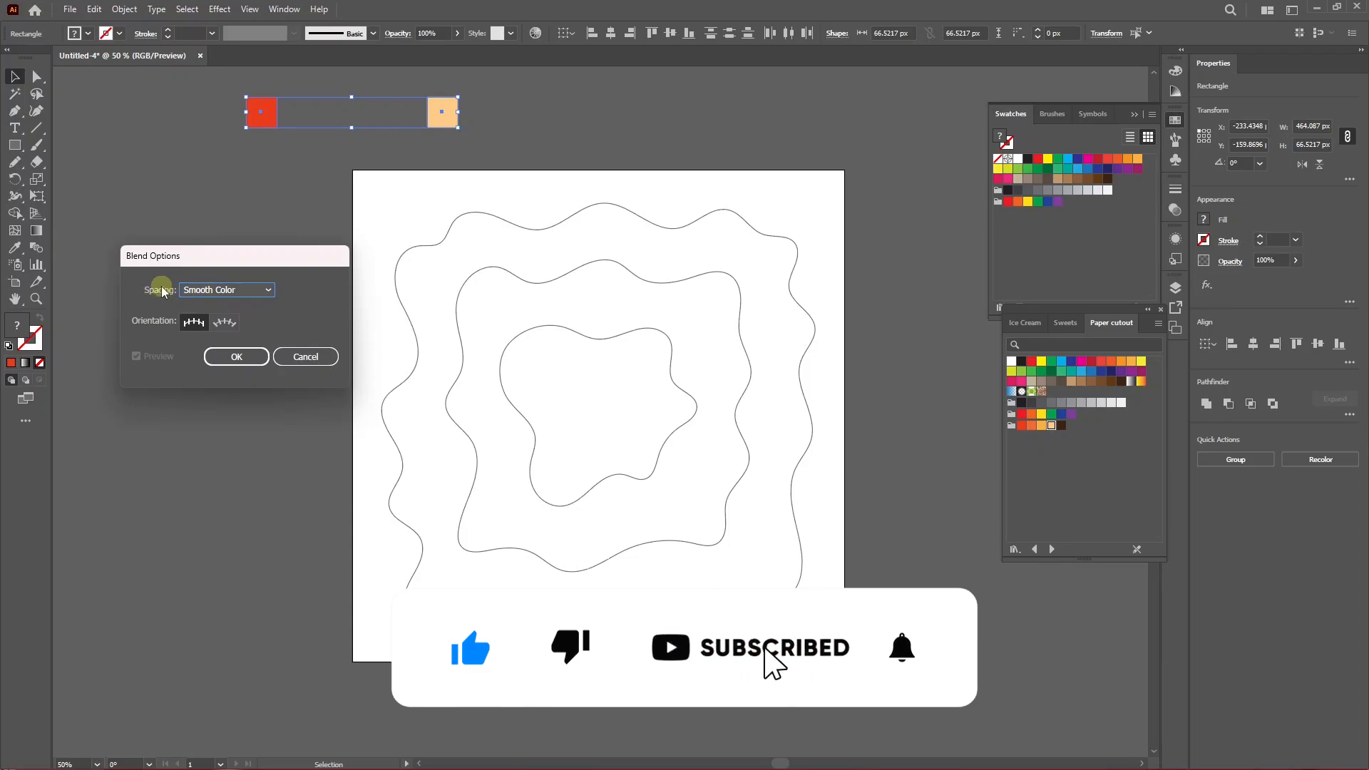
left_click(212, 290)
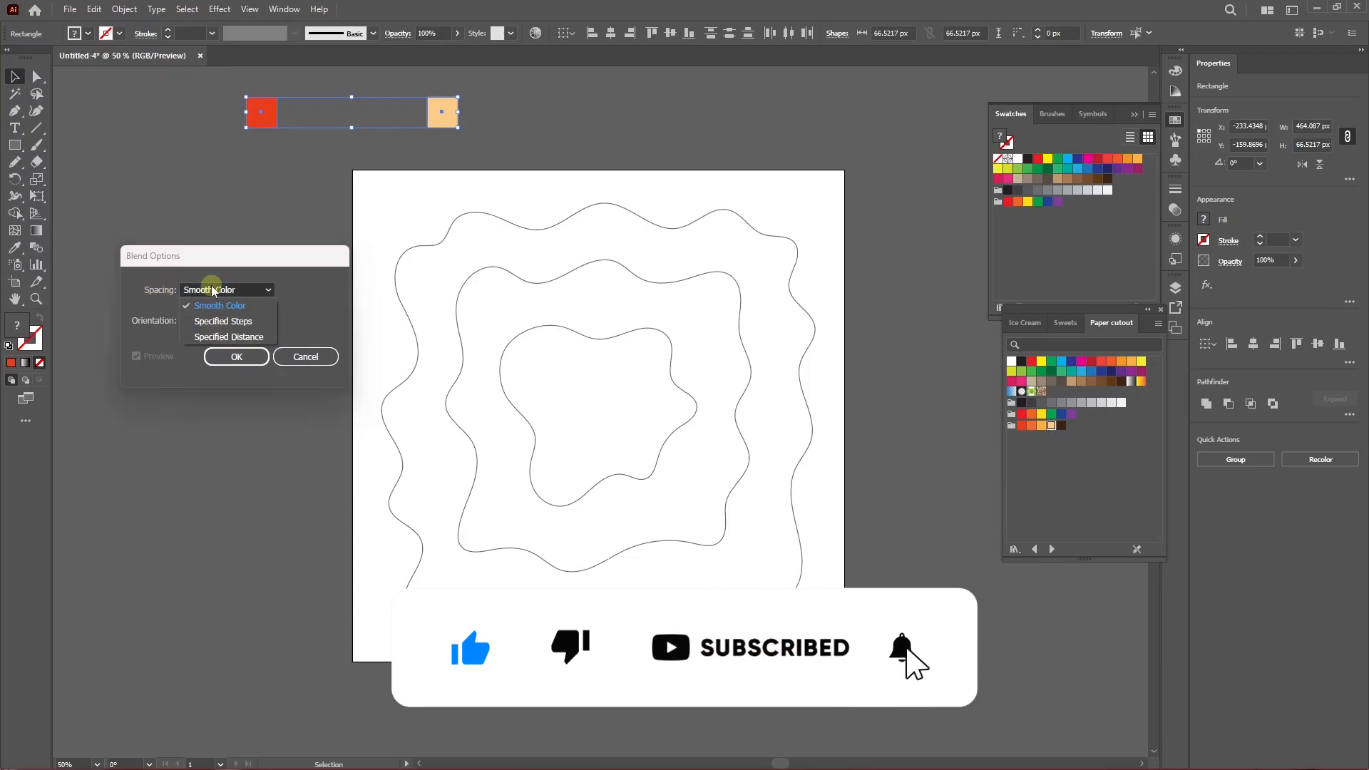
left_click(228, 324)
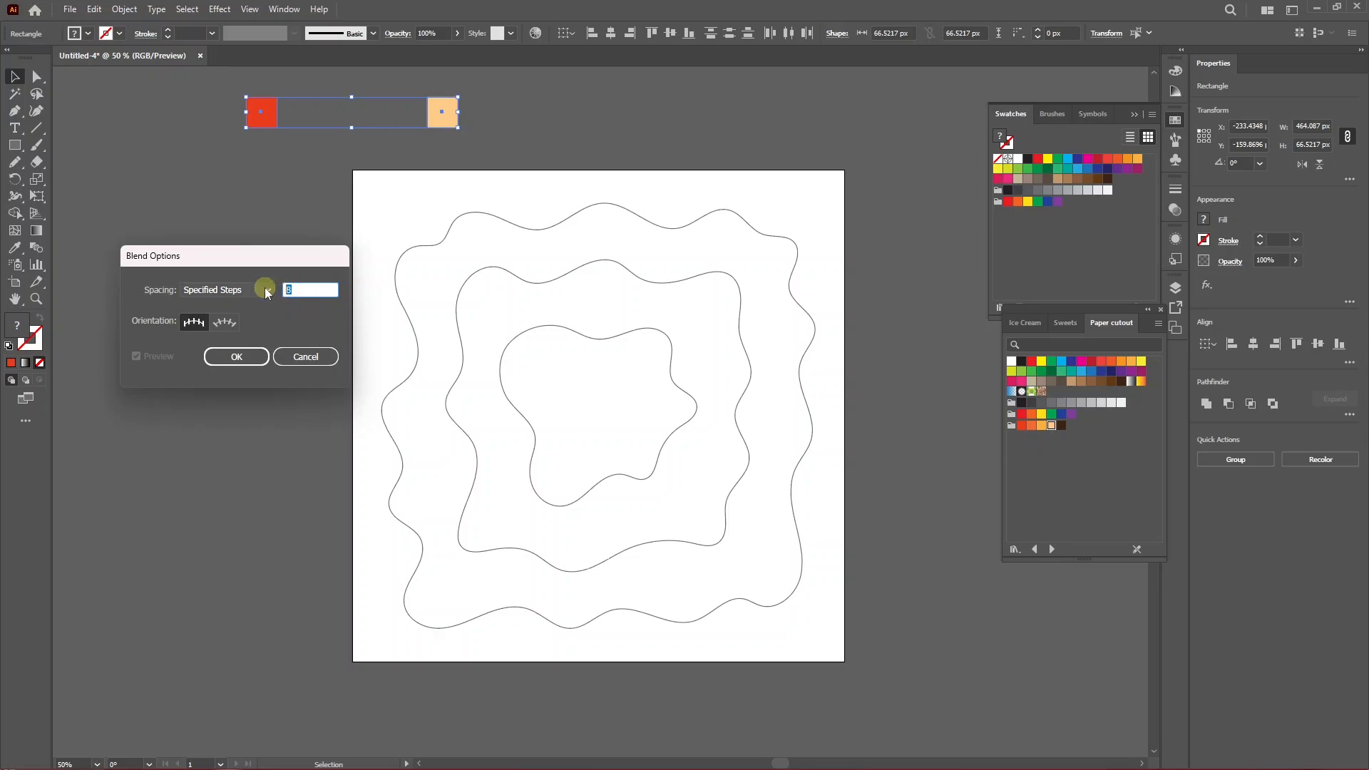
left_click(239, 357)
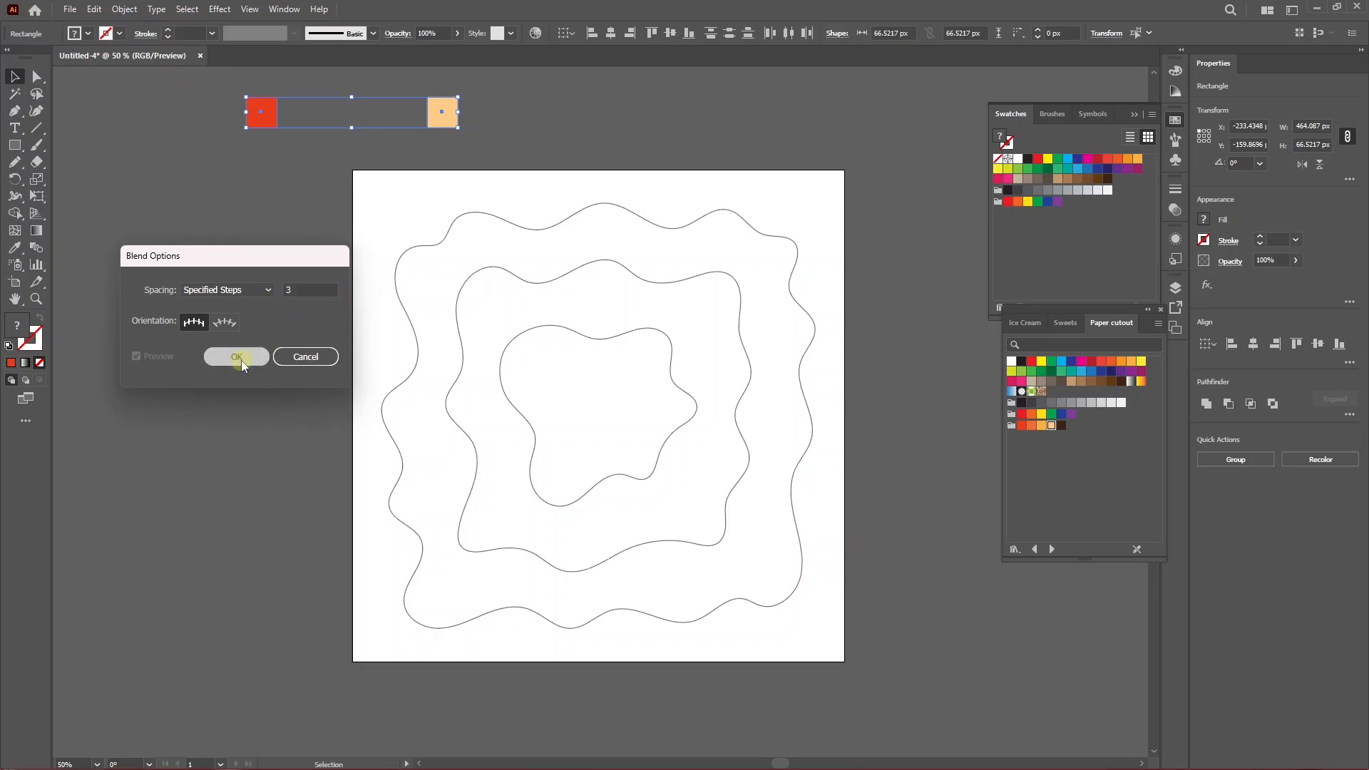
Make a blend between the red and peach squares.
left_click(123, 8)
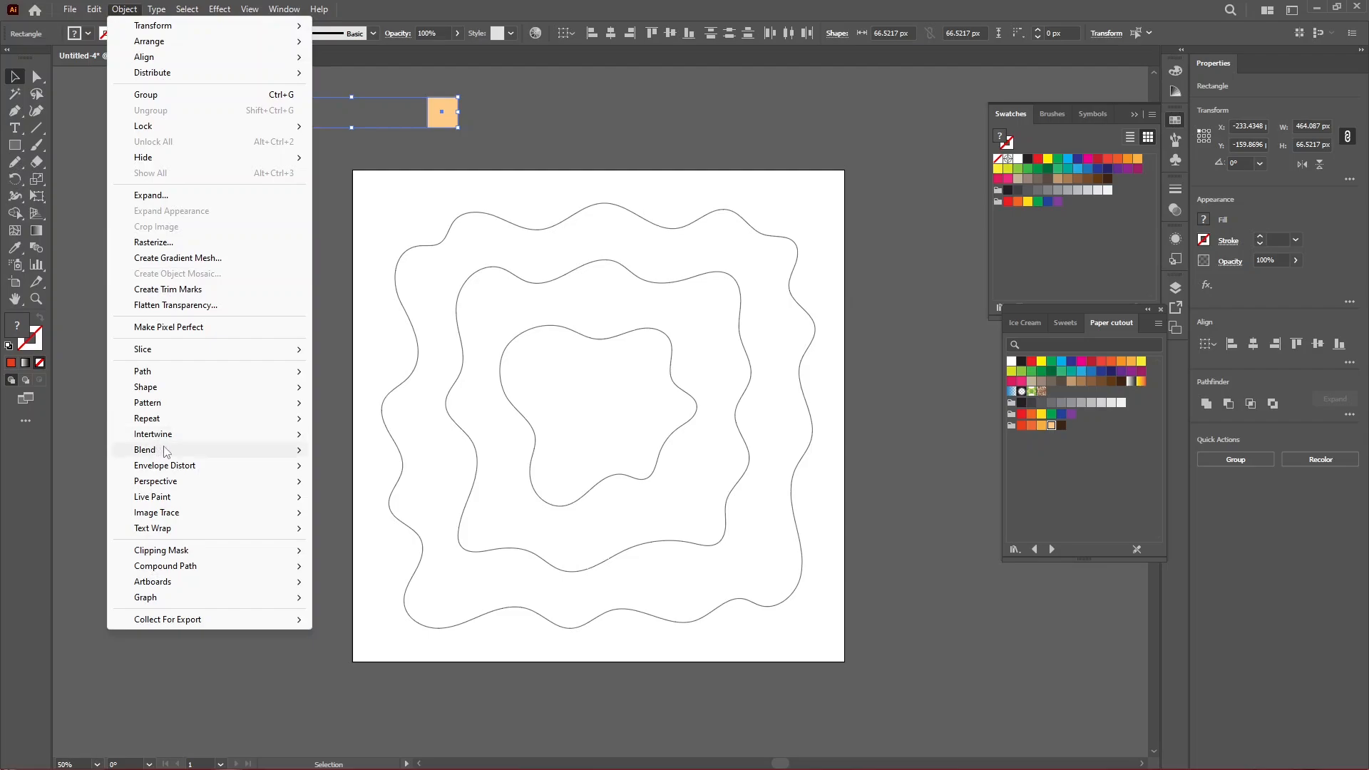
mouse_move(164, 450)
left_click(335, 451)
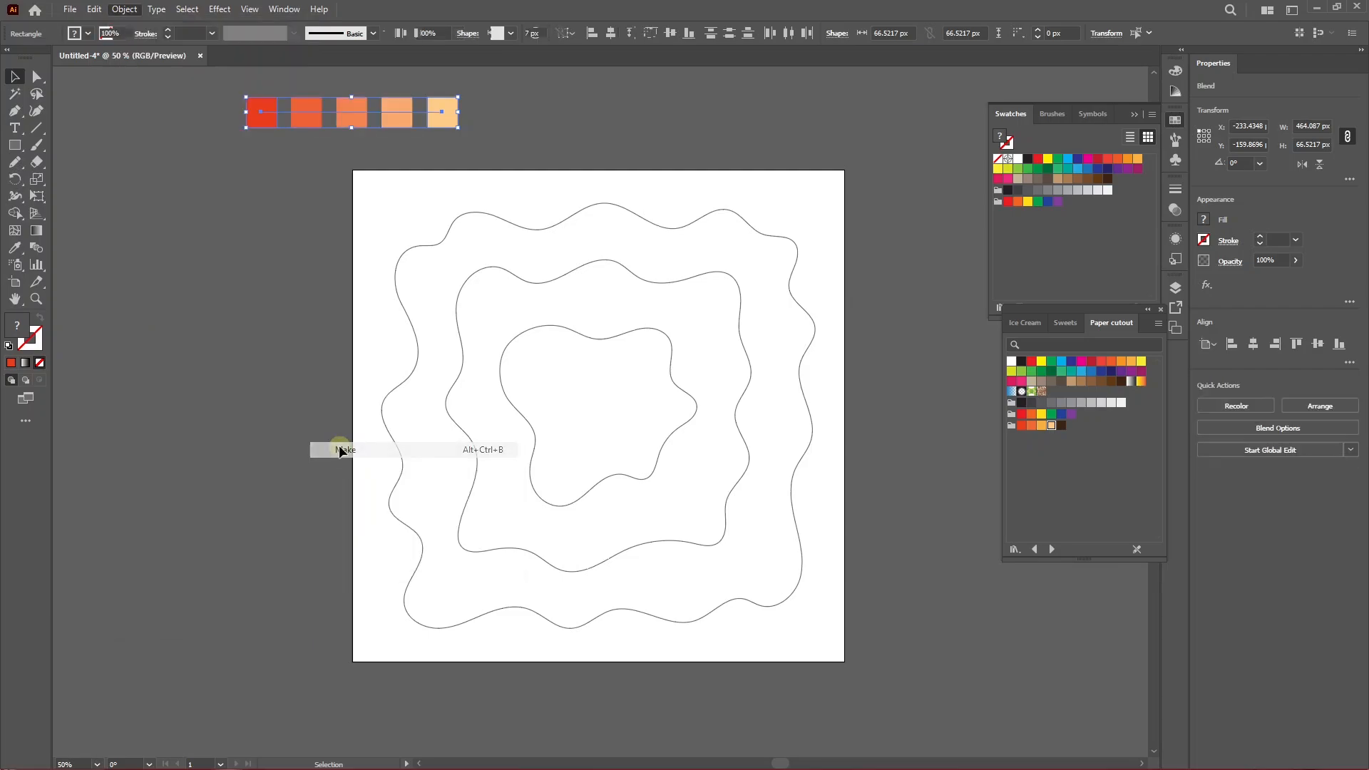
Select the blended squares beside the artboard and delete them.
left_click(296, 183)
left_click_drag(225, 84, 532, 164)
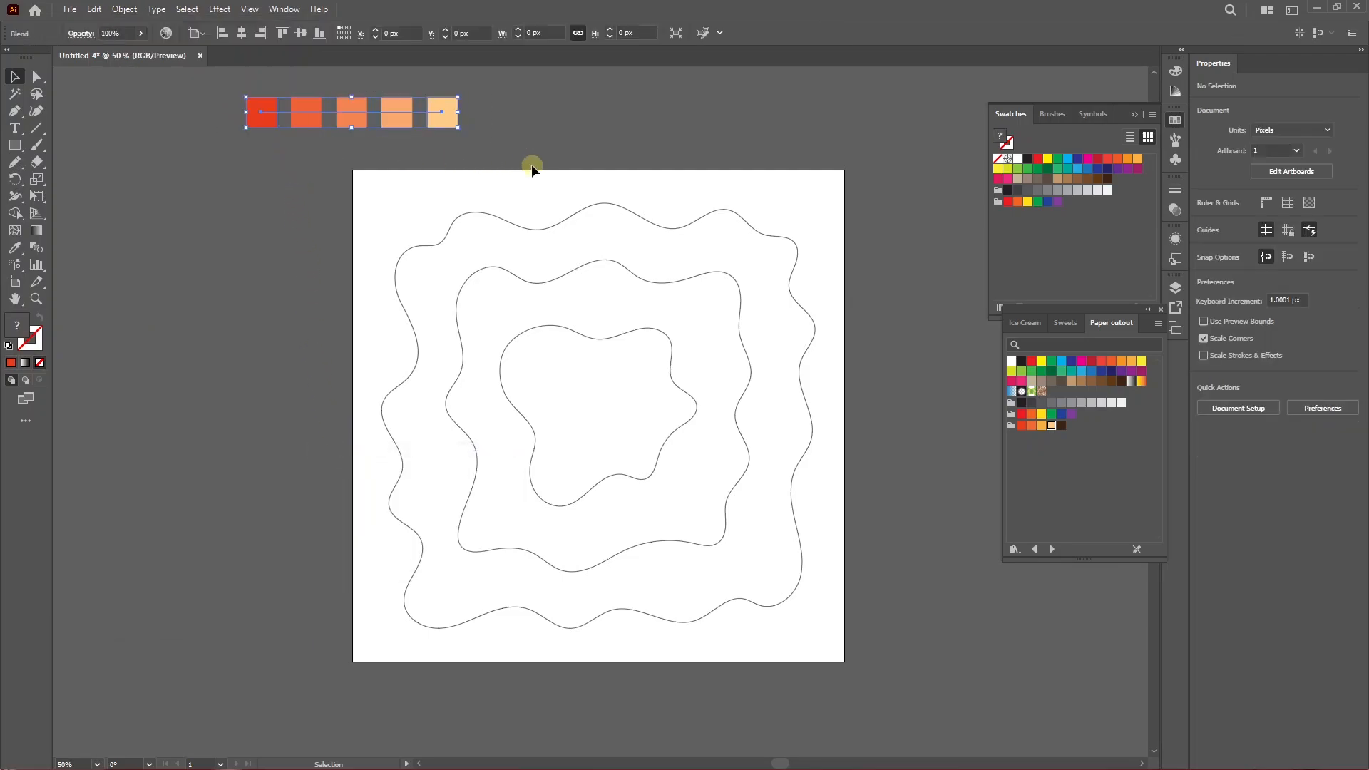
left_click(517, 127)
left_click(348, 116)
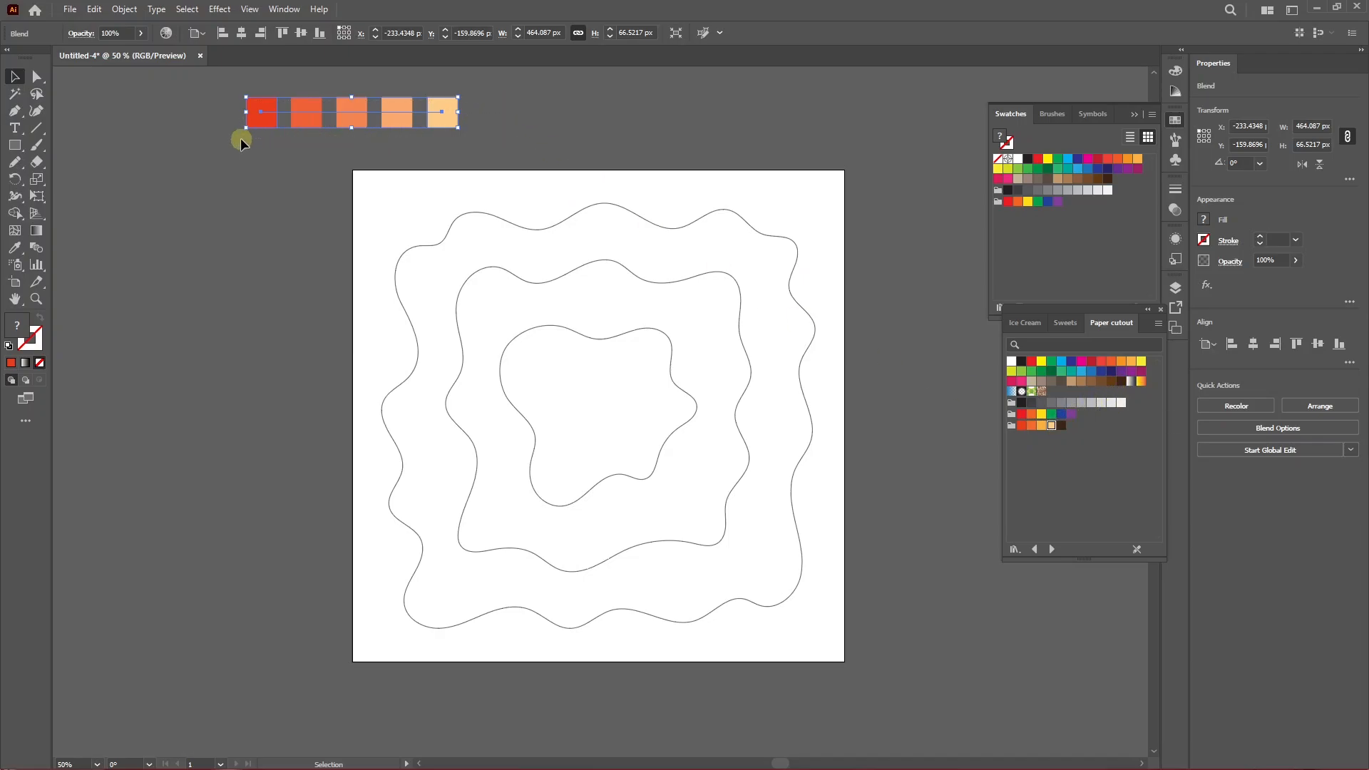
key("Delete")
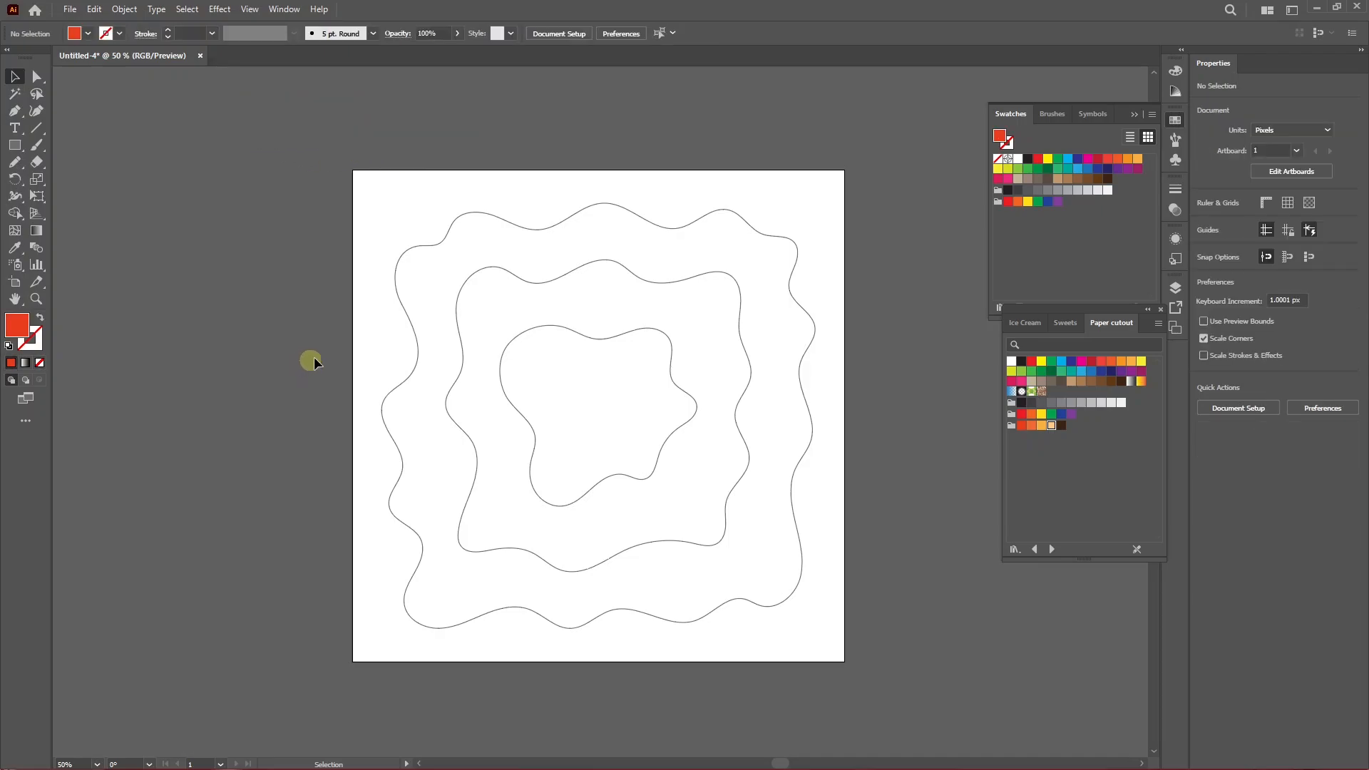
Create a rectangle 1080 px wide and 1080 px high with the Rectangle tool.
left_click_drag(369, 346, 574, 427)
left_click(246, 359)
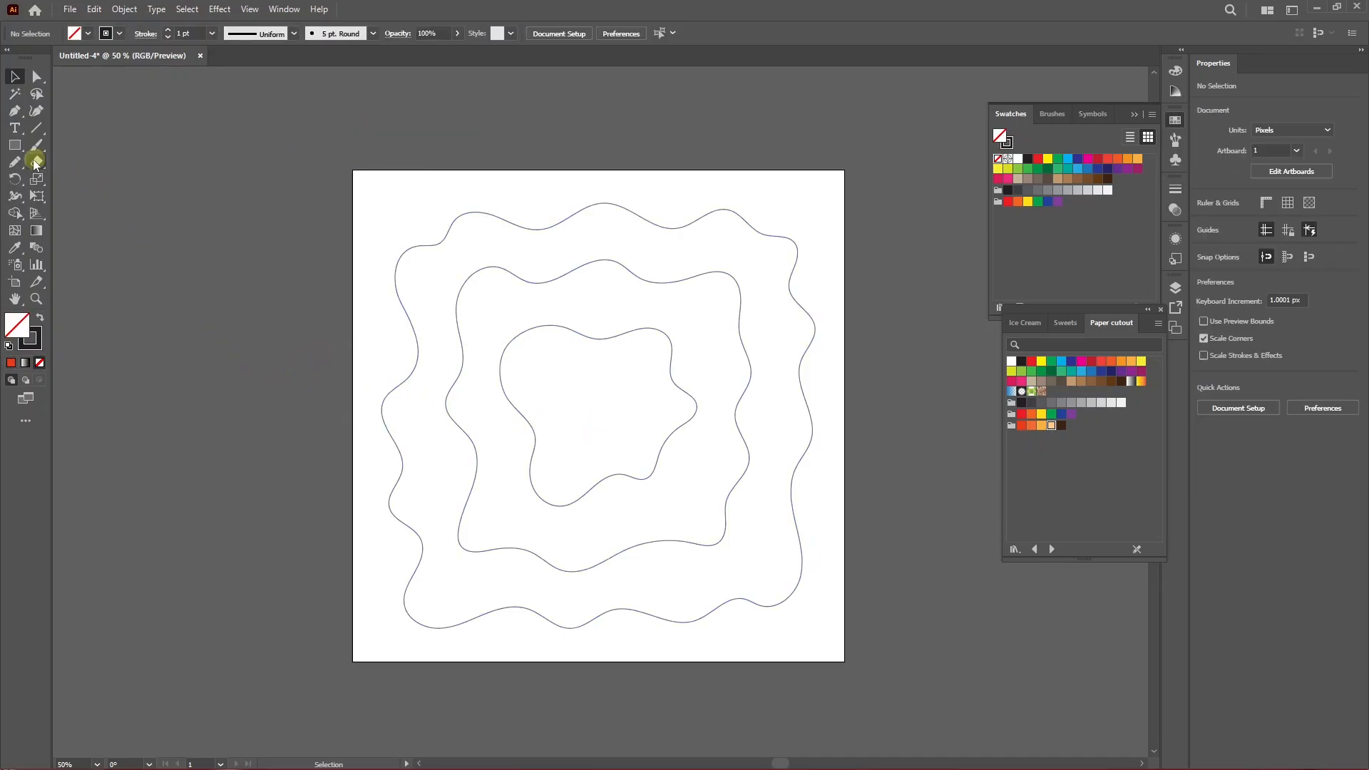
left_click(14, 145)
left_click(372, 226)
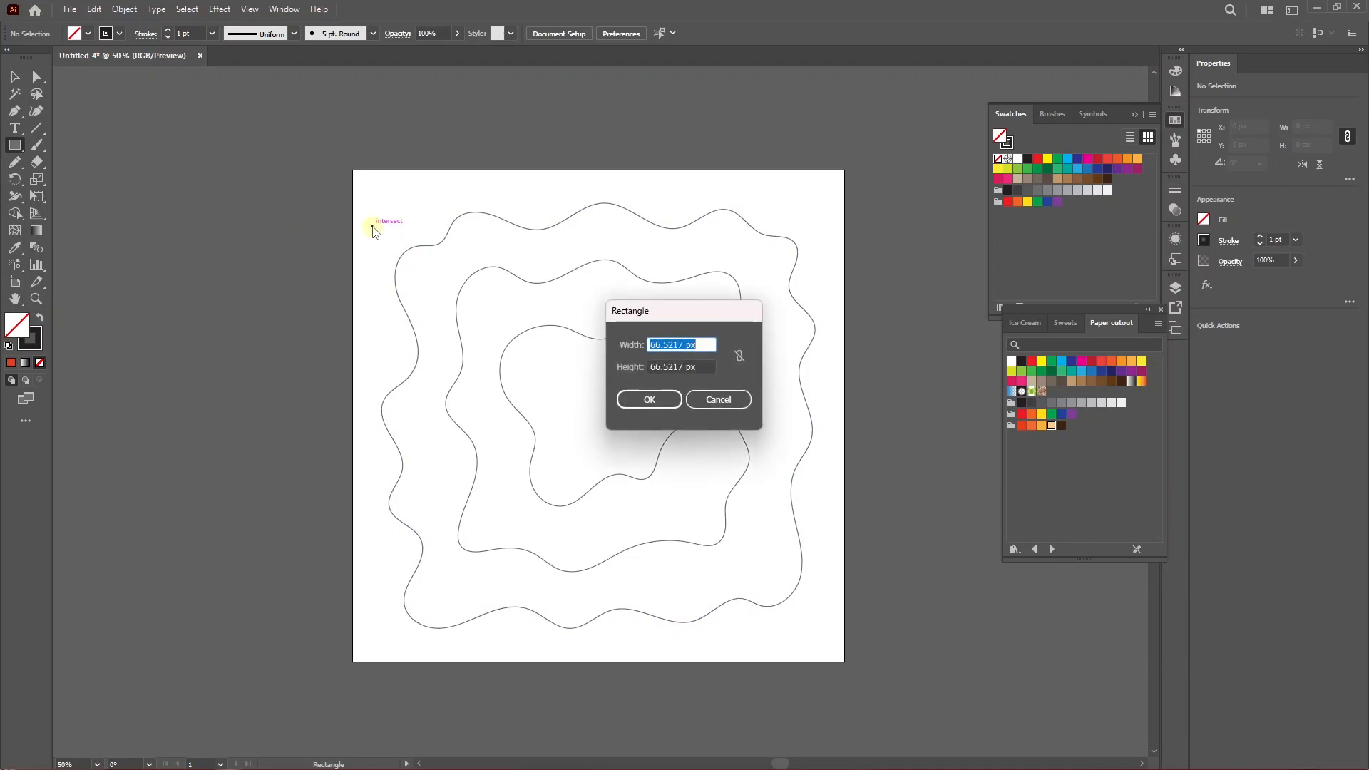
type("108")
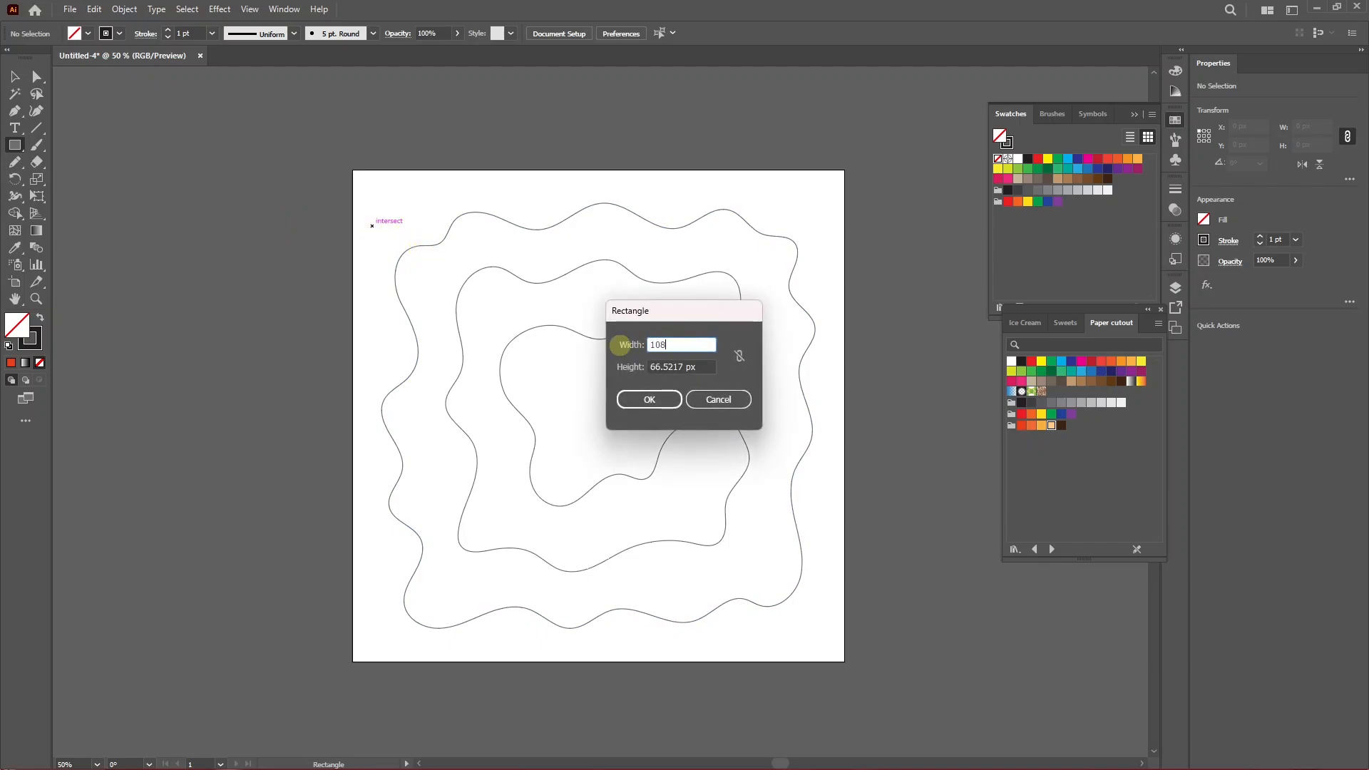
type("0")
key("Tab")
type("10")
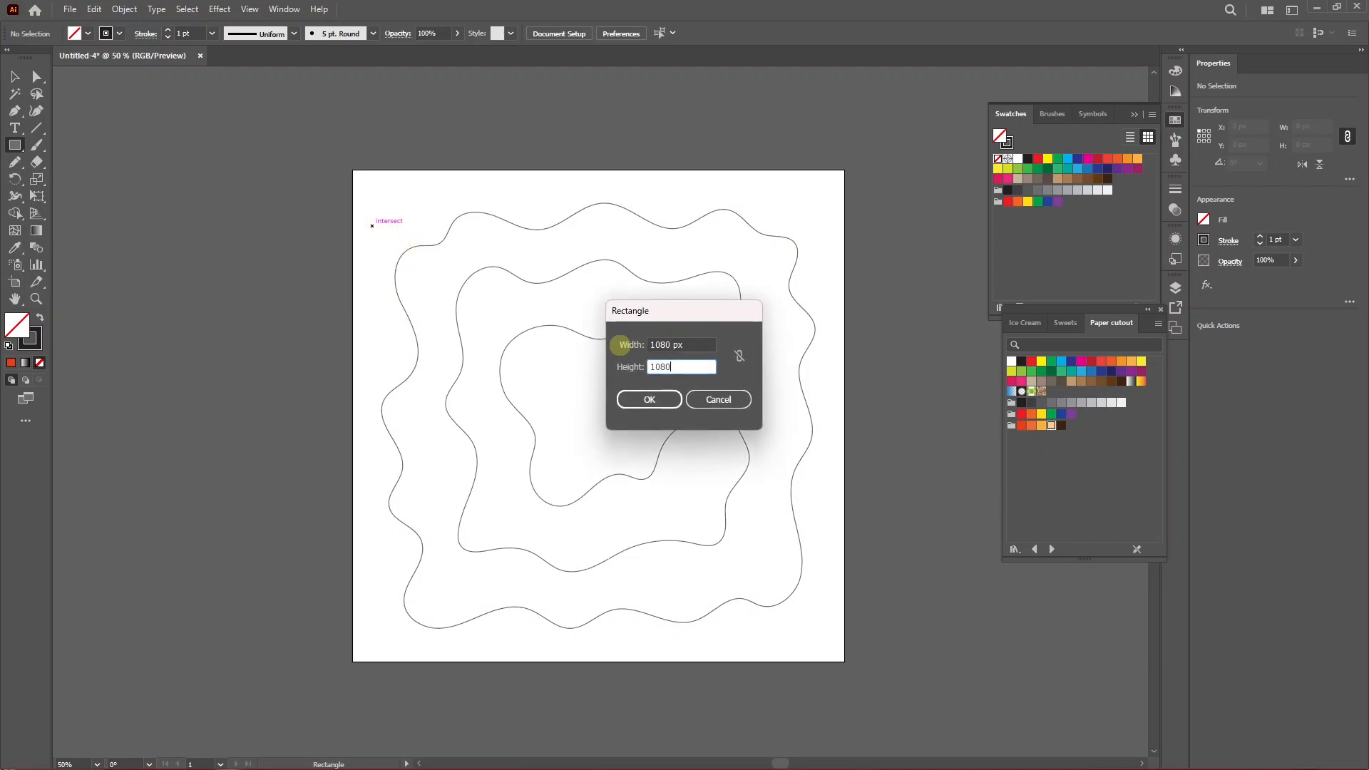
type("80")
key("Return")
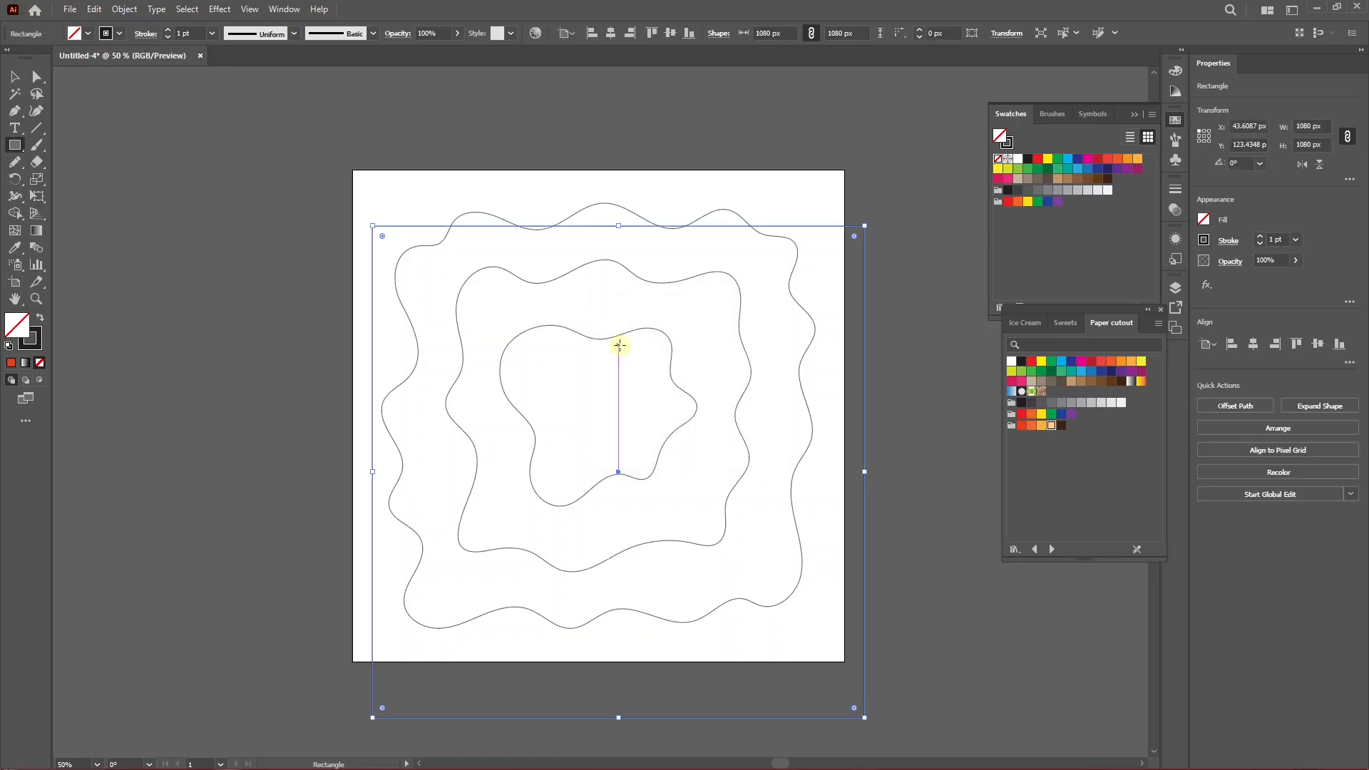
Swap the rectangle's fill and stroke and position it at X 0 px, Y 0 px.
left_click(39, 318)
left_click(14, 76)
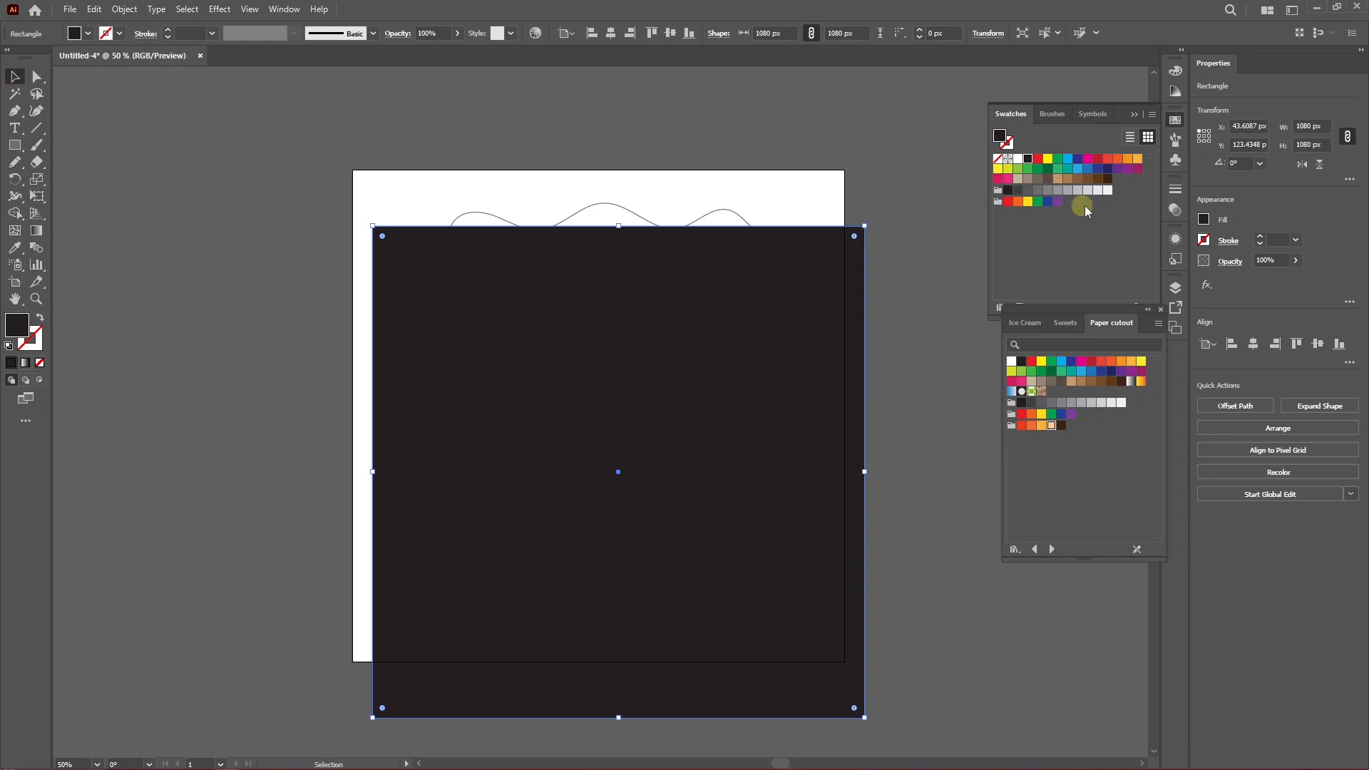
left_click(1249, 126)
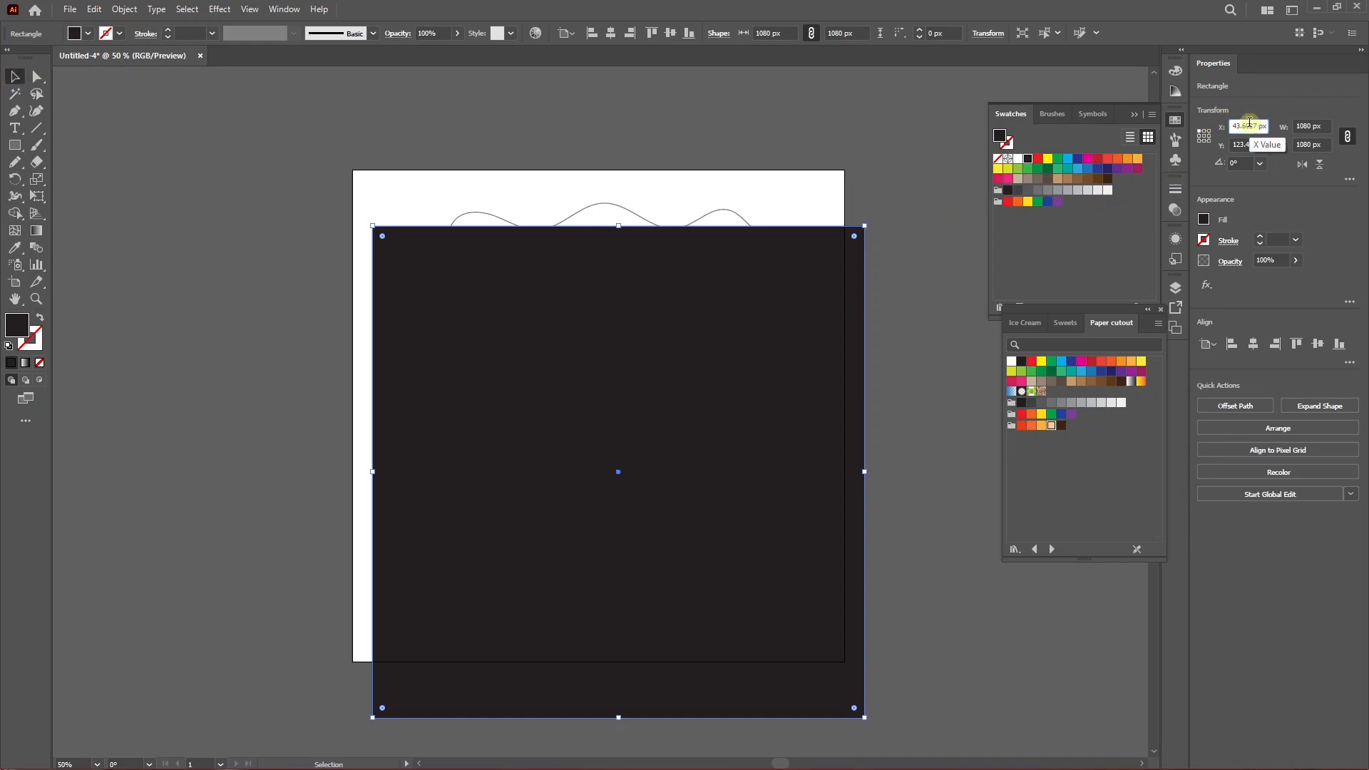
key("Tab")
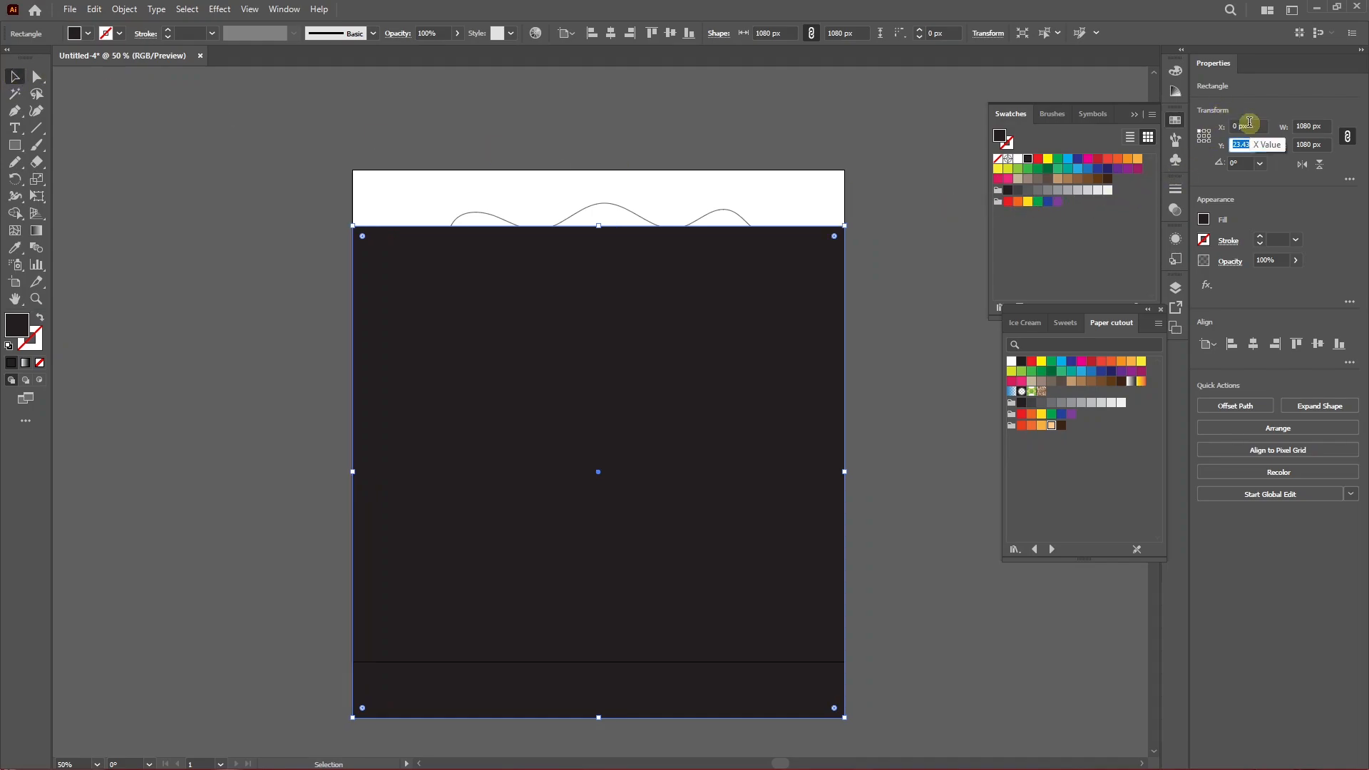
type("0")
key("Tab")
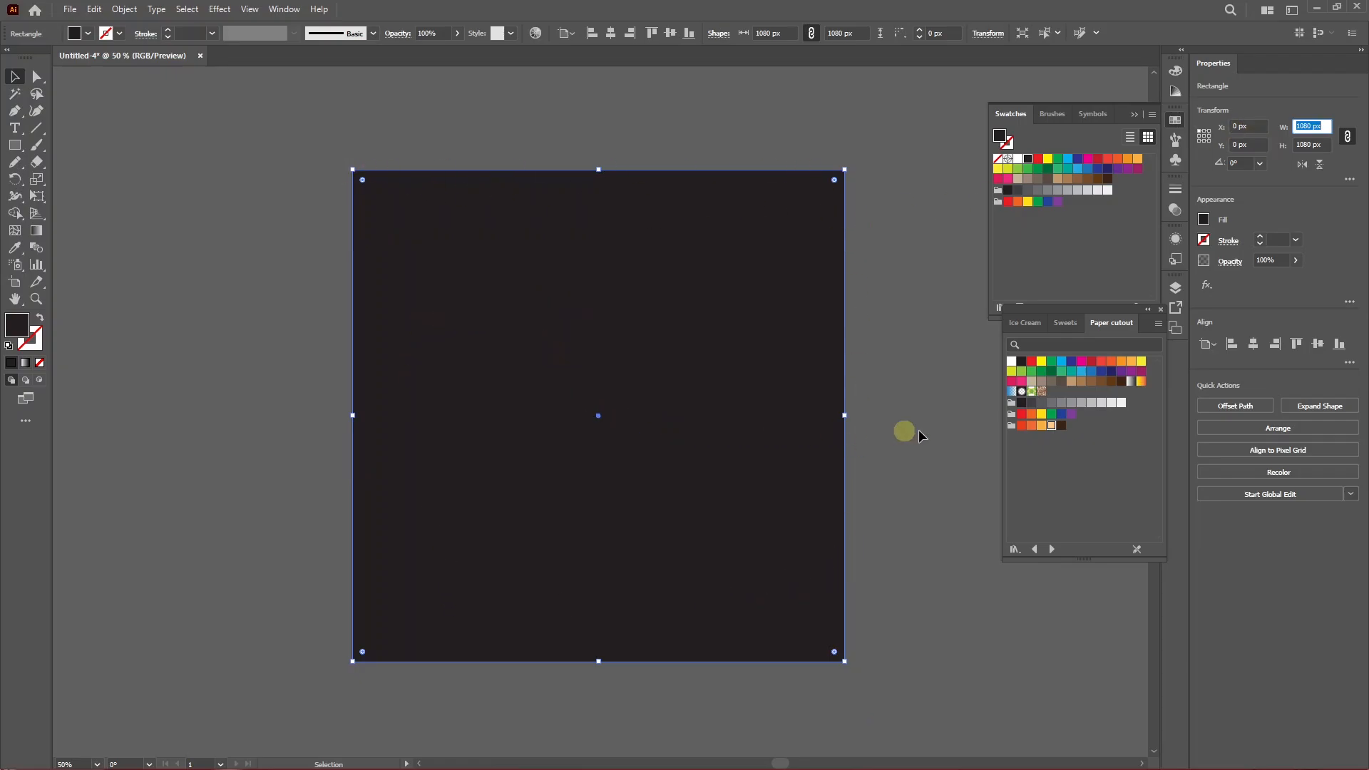
Fill the rectangle with the peach swatch and send it to the back.
left_click(1051, 425)
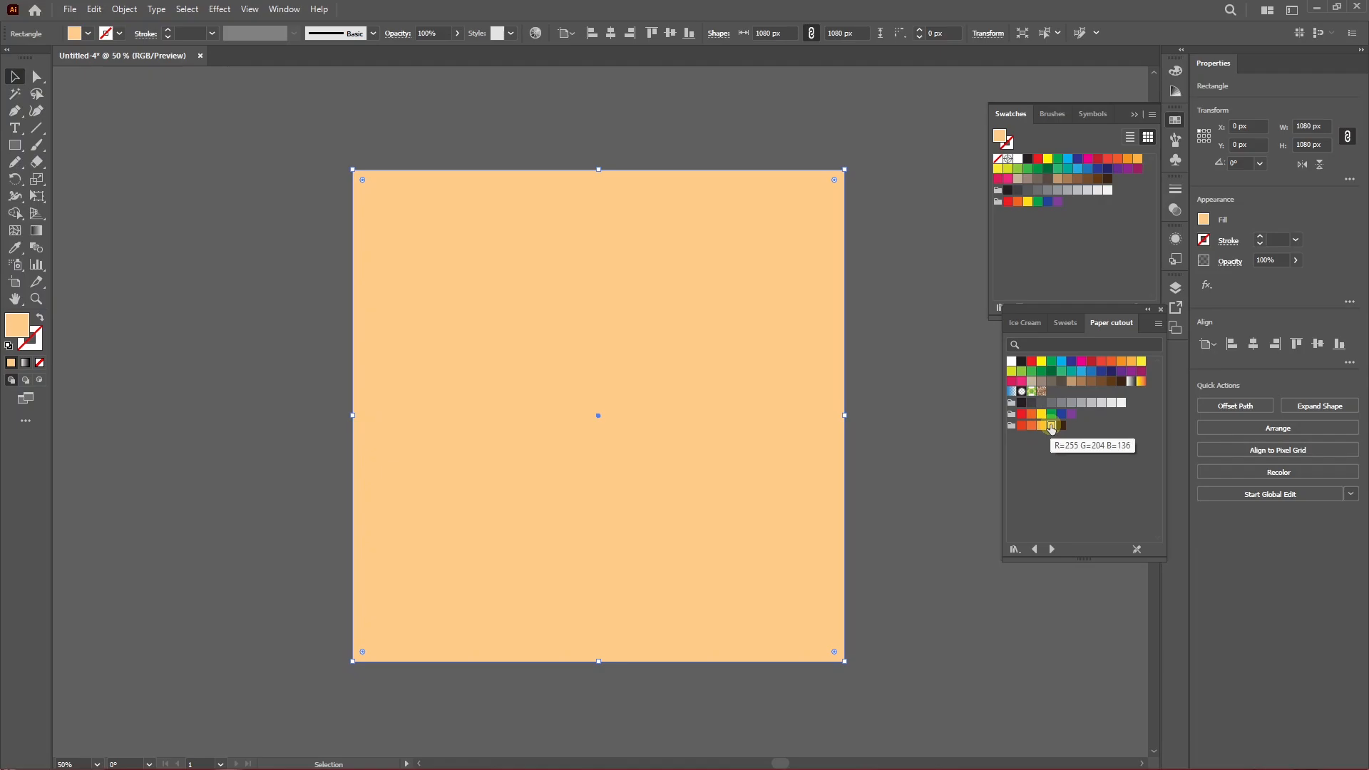
right_click(632, 424)
mouse_move(685, 699)
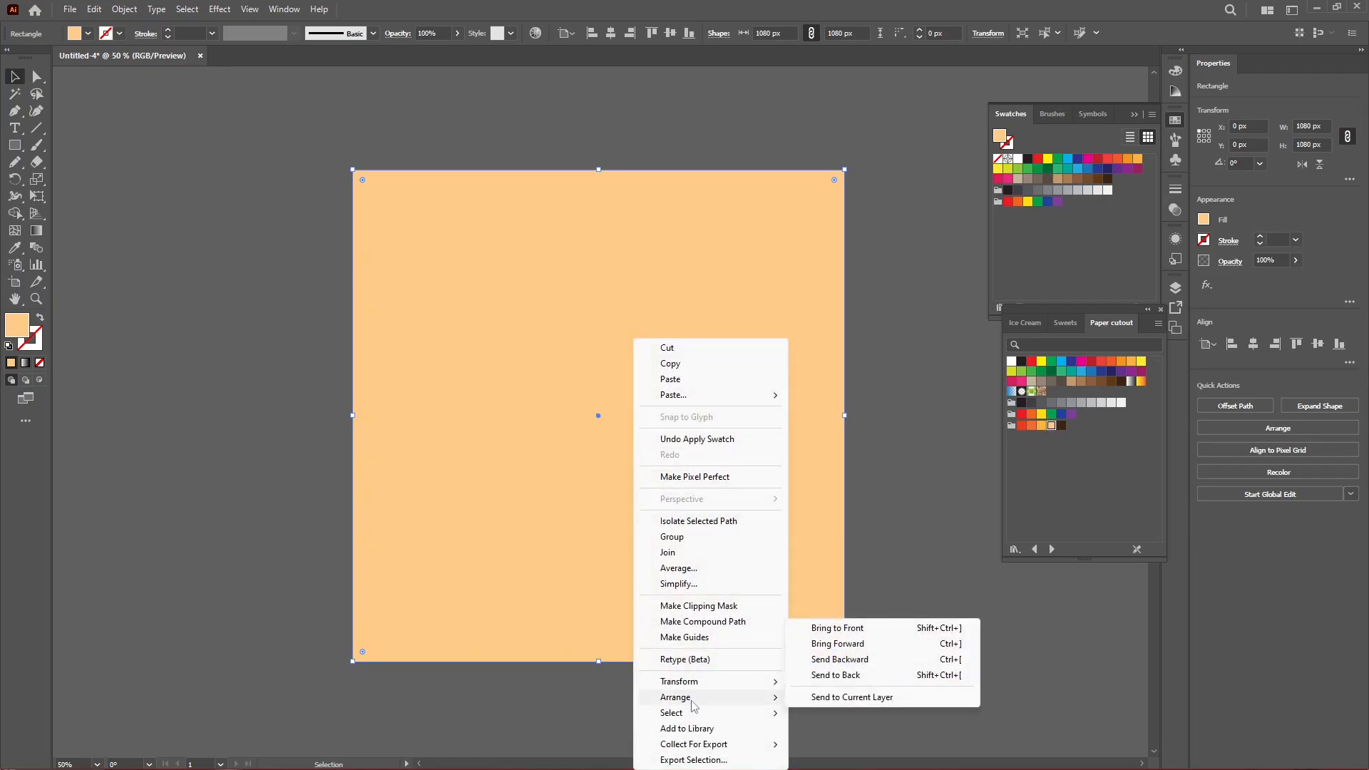
left_click(834, 675)
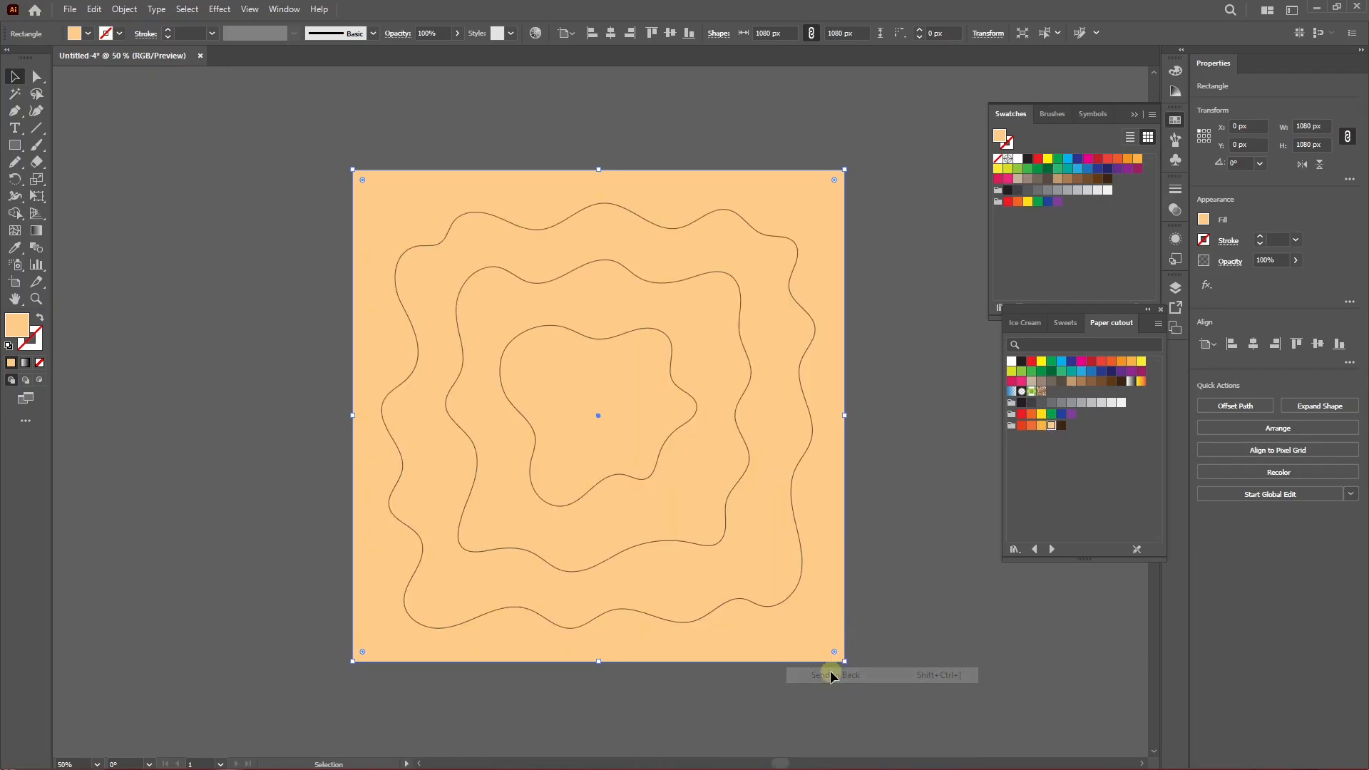
Select all shapes and use the Shape Builder to split the background into regions along the wavy paths.
left_click(893, 545)
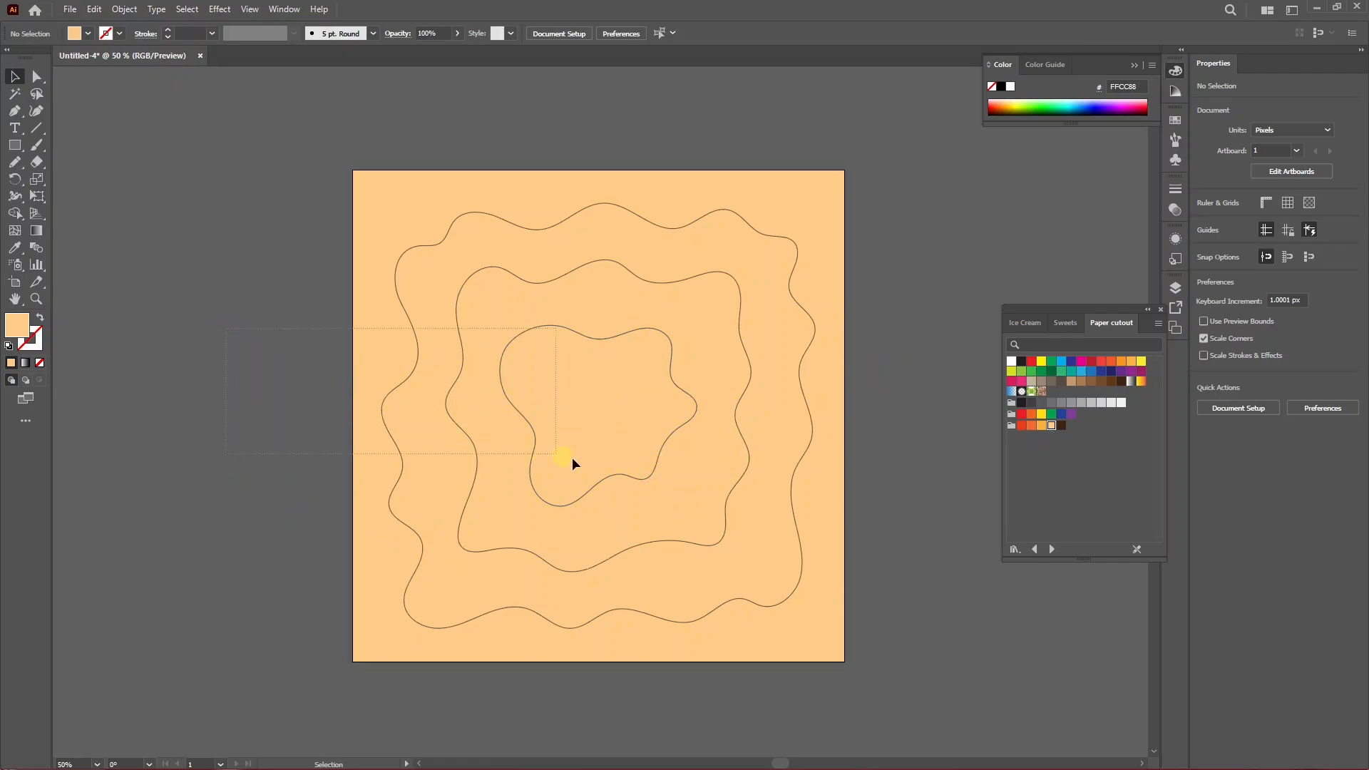
left_click(610, 467)
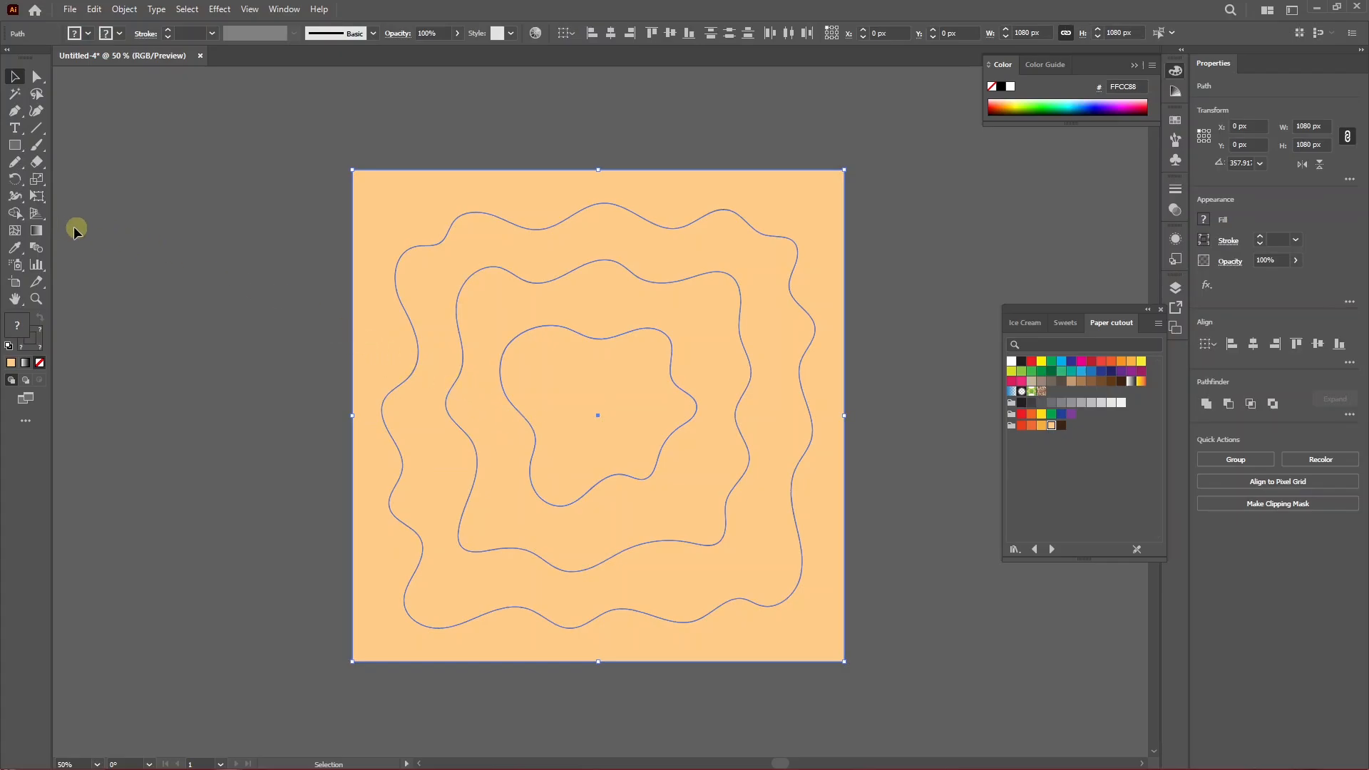
left_click(14, 213)
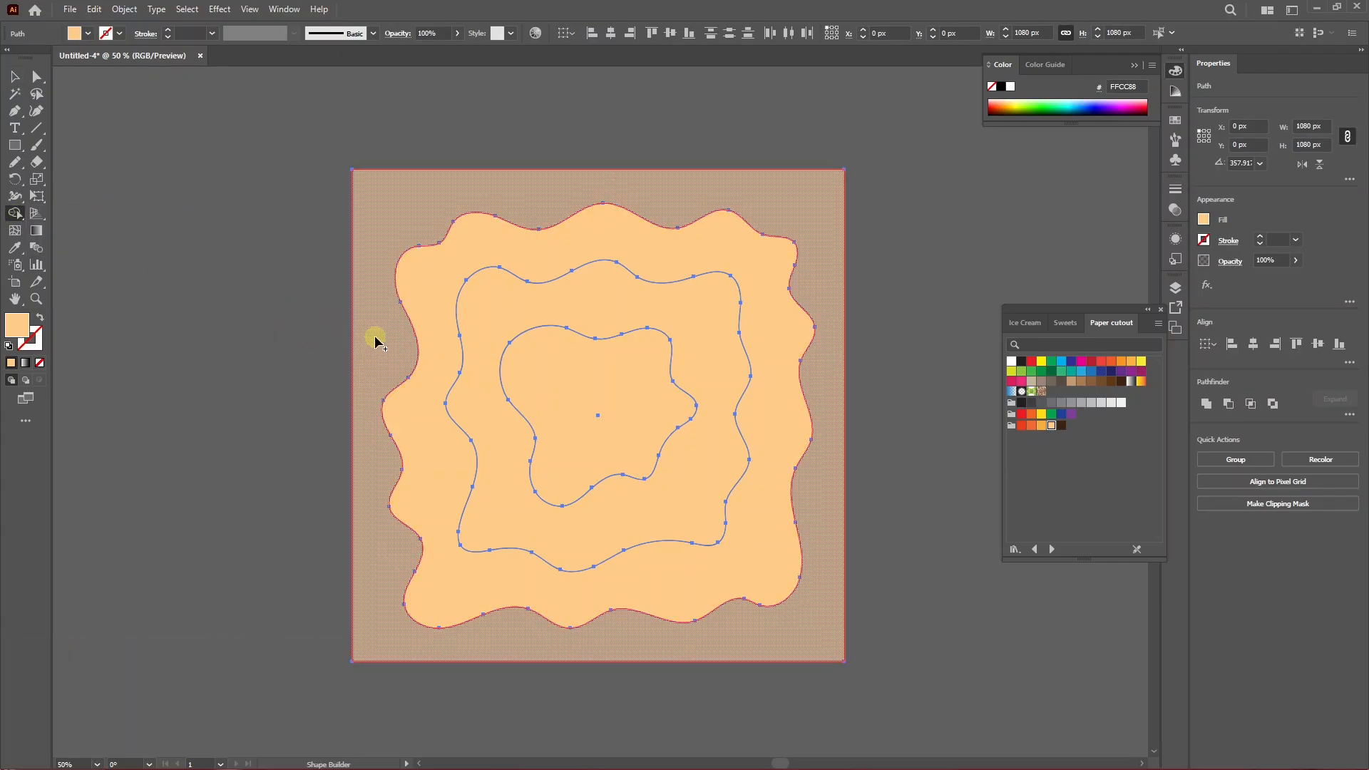
left_click(376, 340)
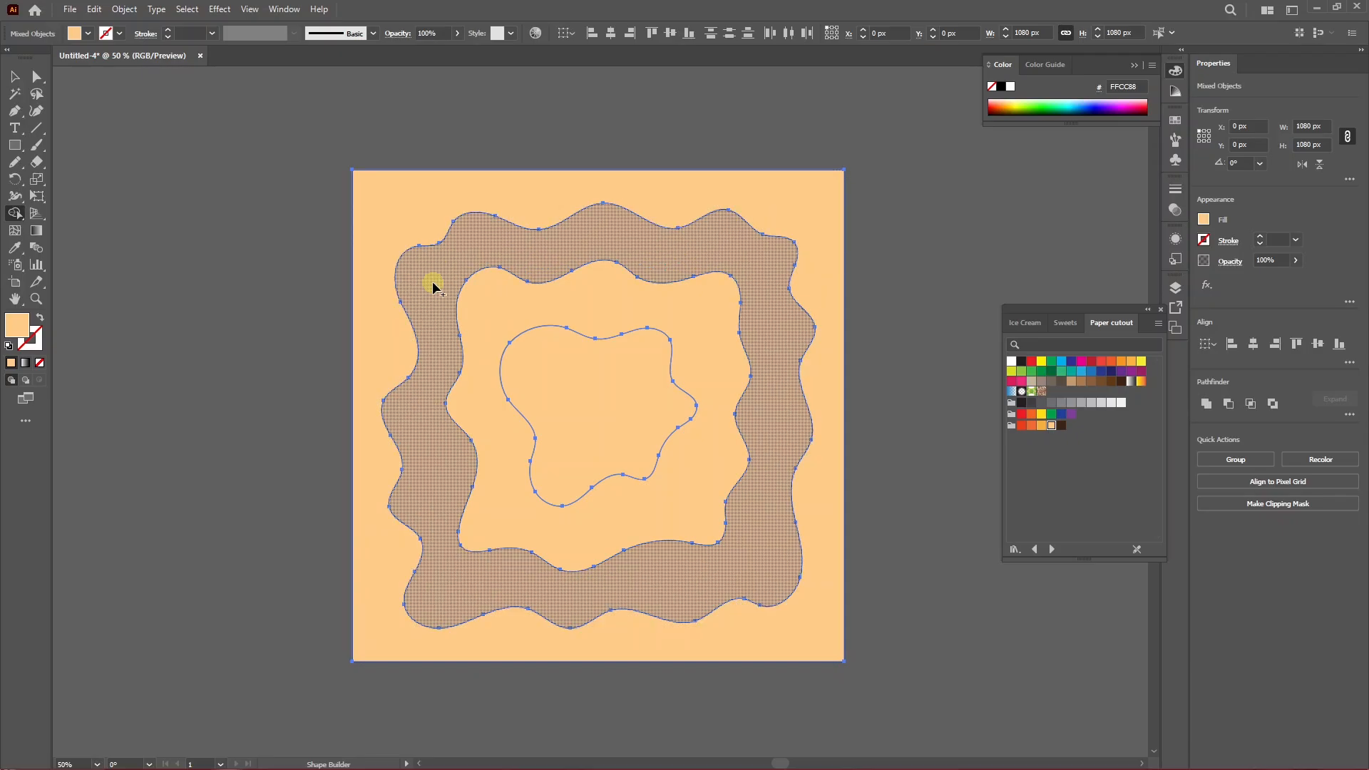
left_click(437, 285)
left_click(583, 382)
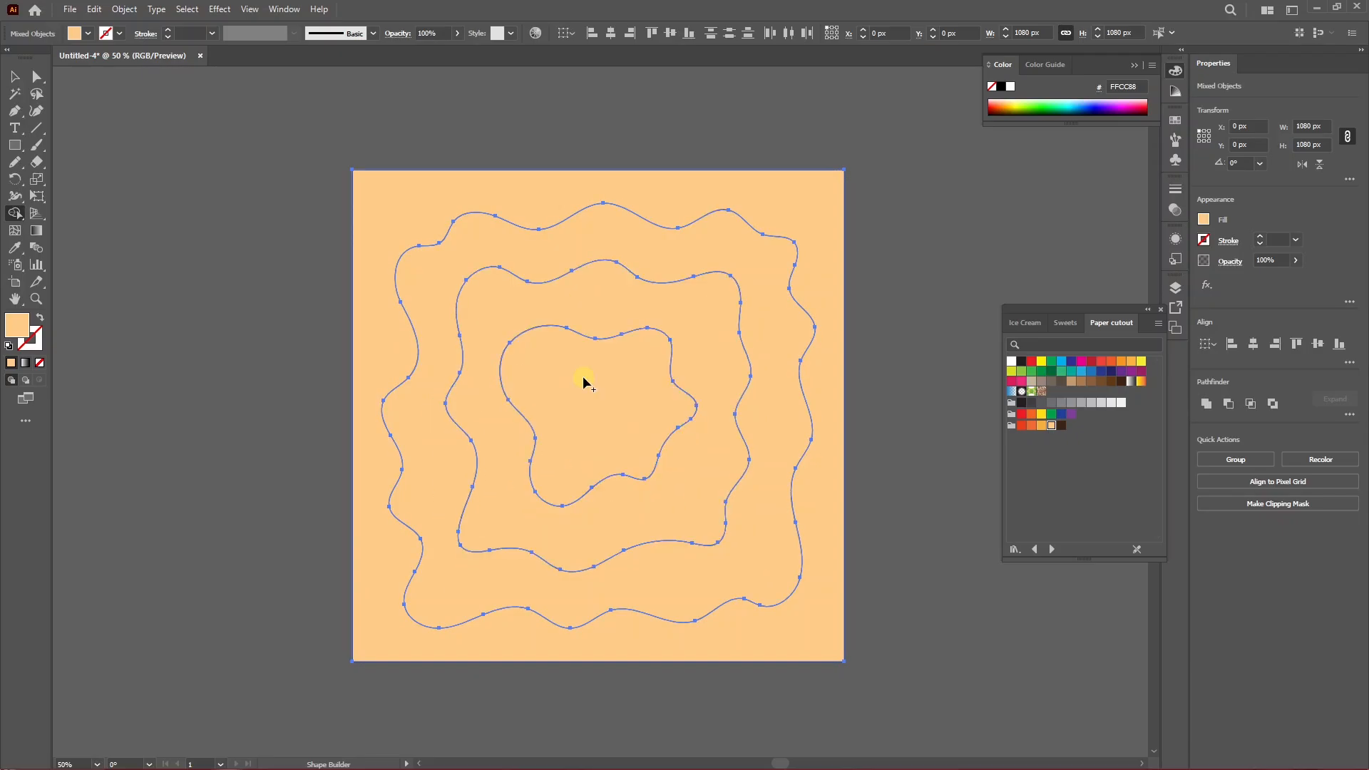
left_click(14, 77)
left_click(318, 294)
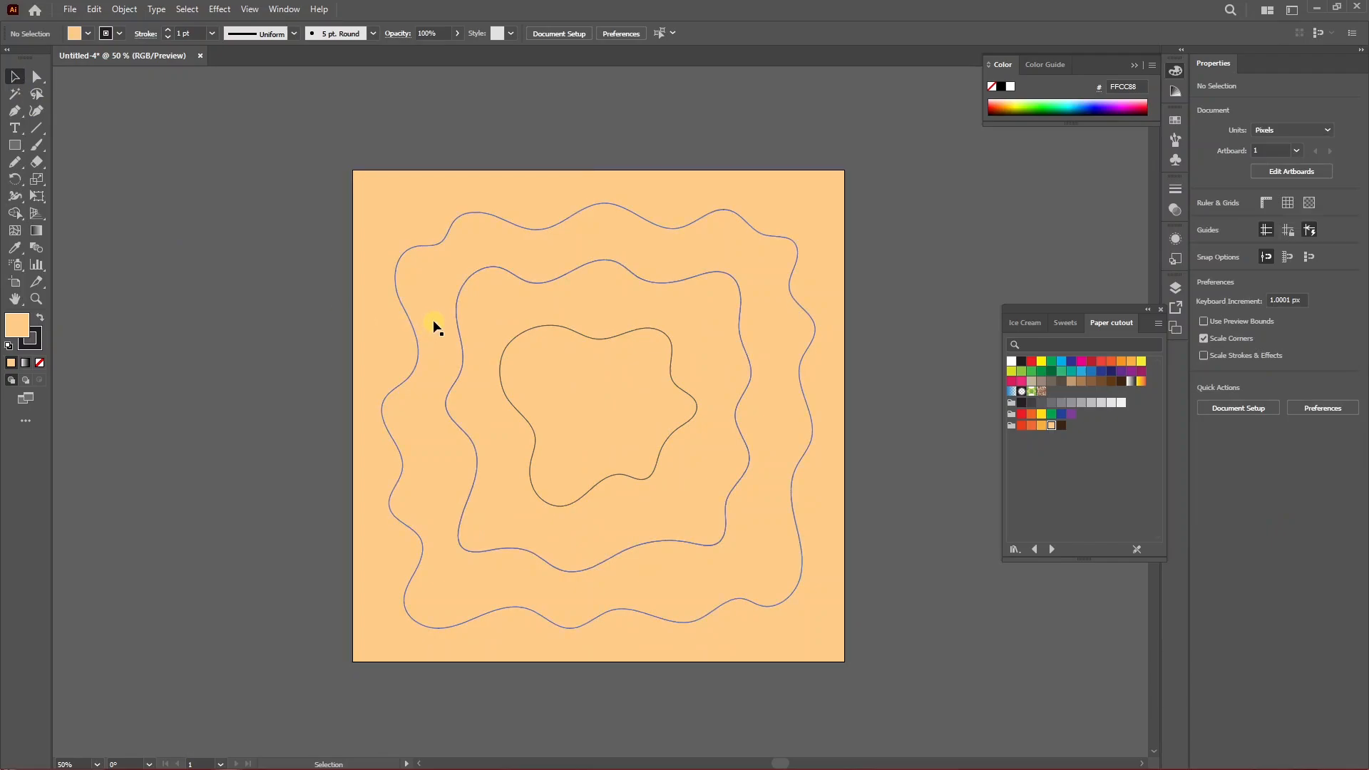
left_click_drag(435, 326, 80, 467)
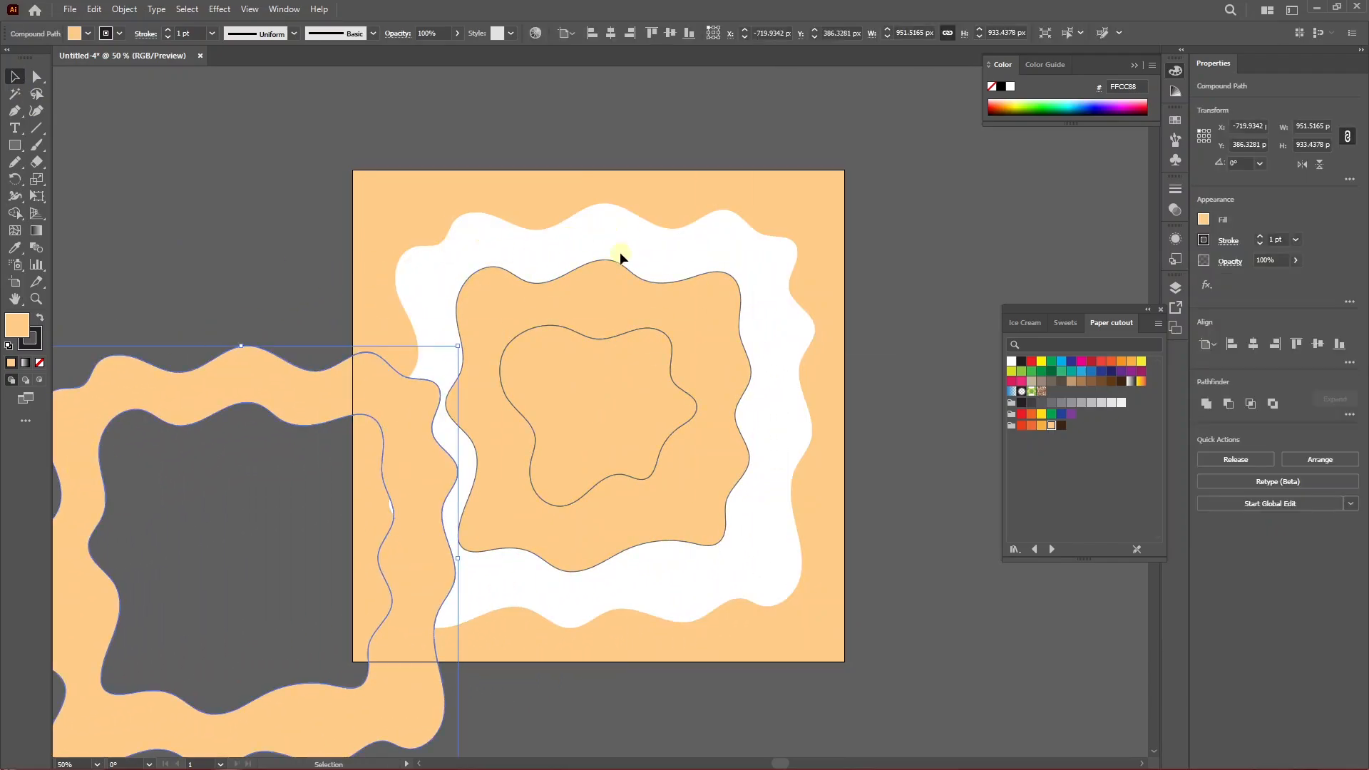
key("ctrl+z")
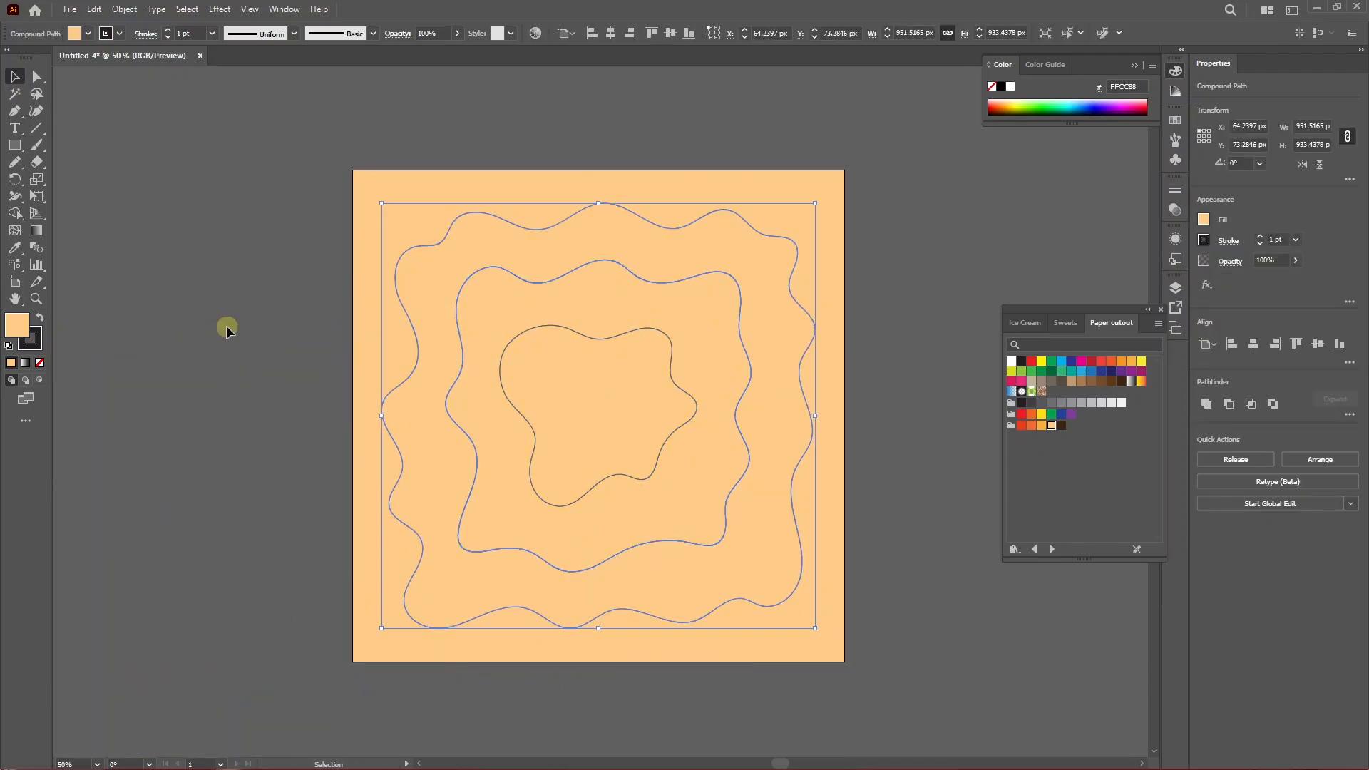
left_click(225, 325)
Fill the innermost wavy shape with the red swatch from the Paper cutout library.
left_click(502, 386)
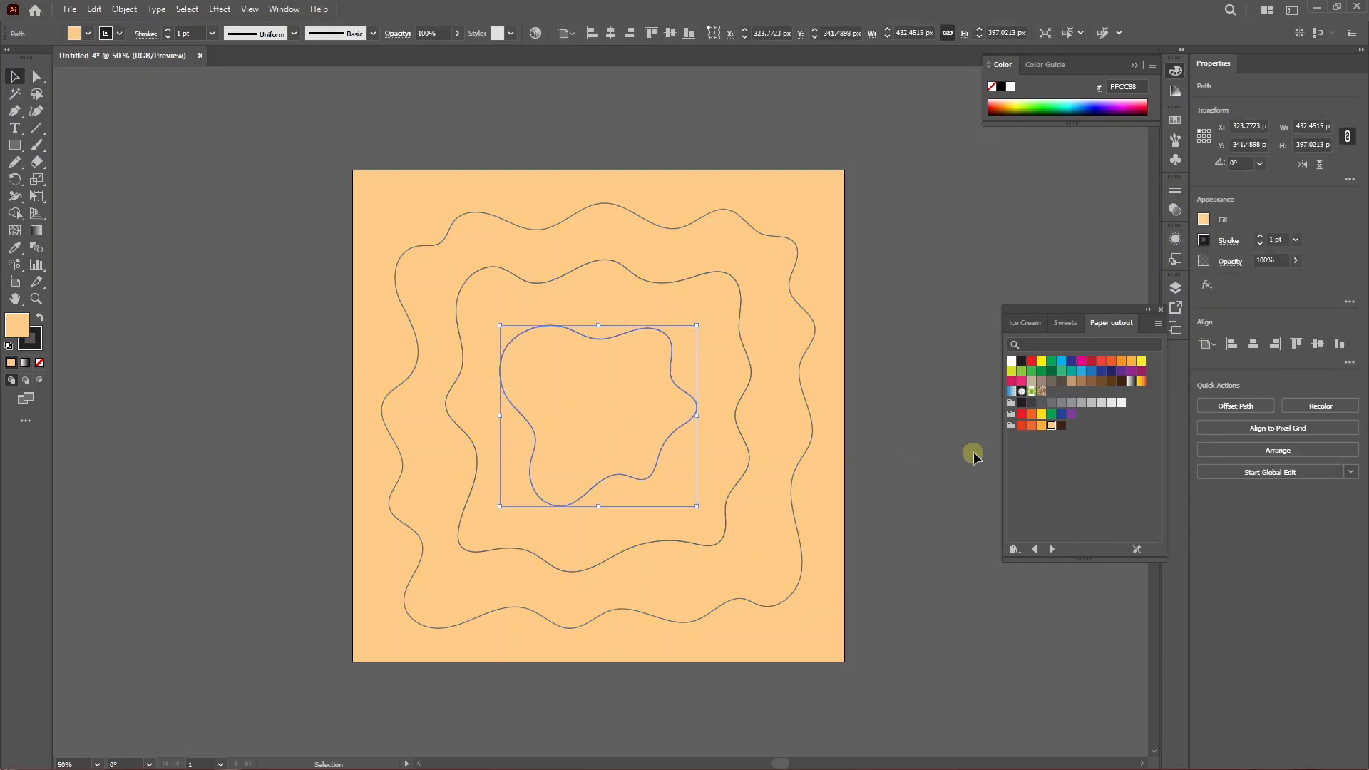
left_click(1021, 426)
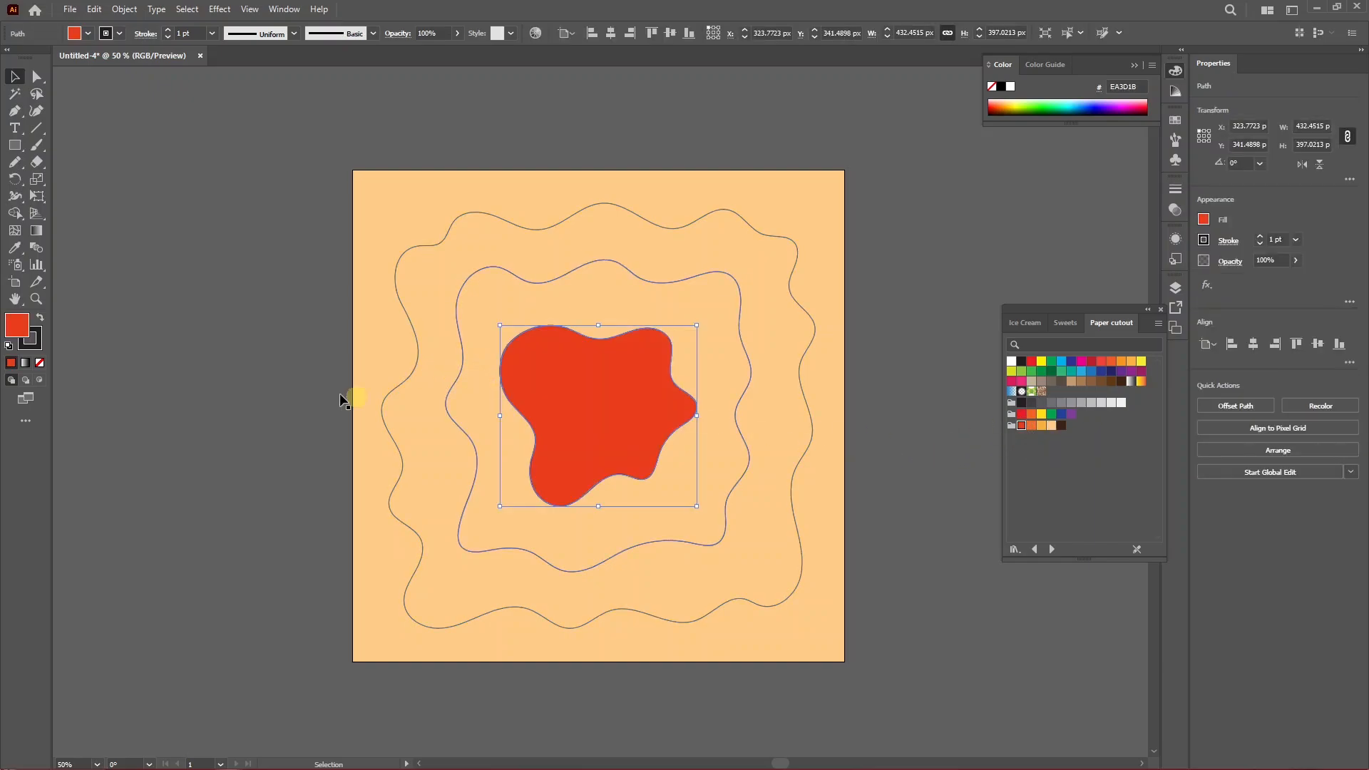
Remove the stroke from the red innermost shape.
left_click(39, 364)
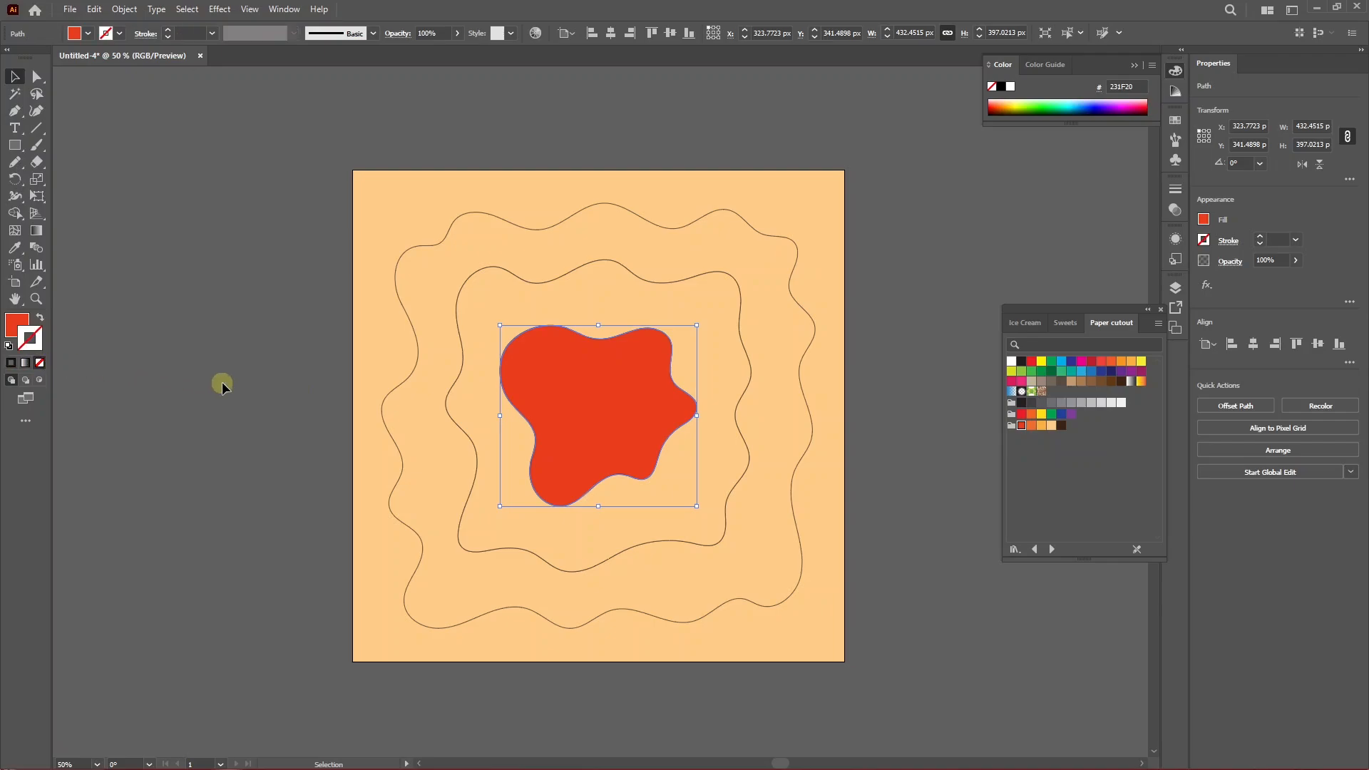
left_click(223, 385)
Fill the middle wavy shape with orange and remove its stroke.
left_click(457, 428)
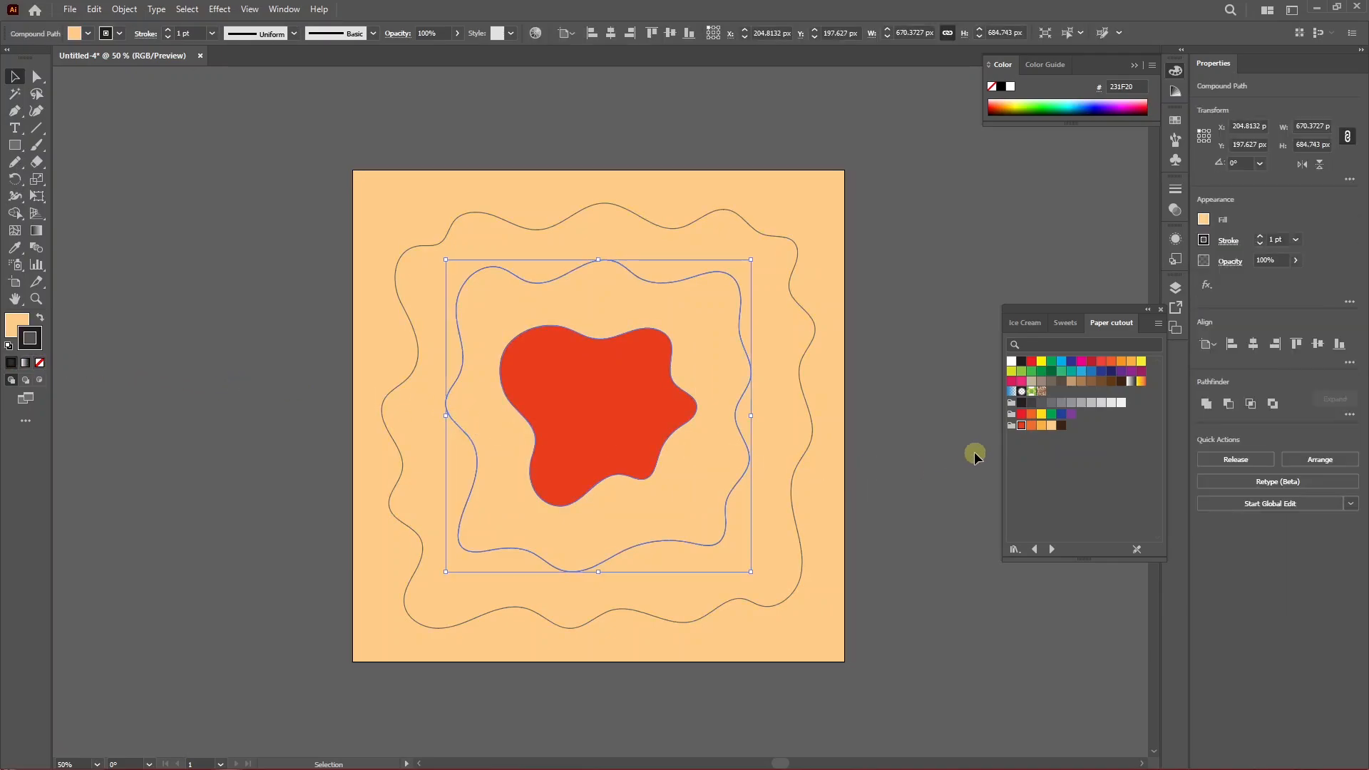
left_click(40, 317)
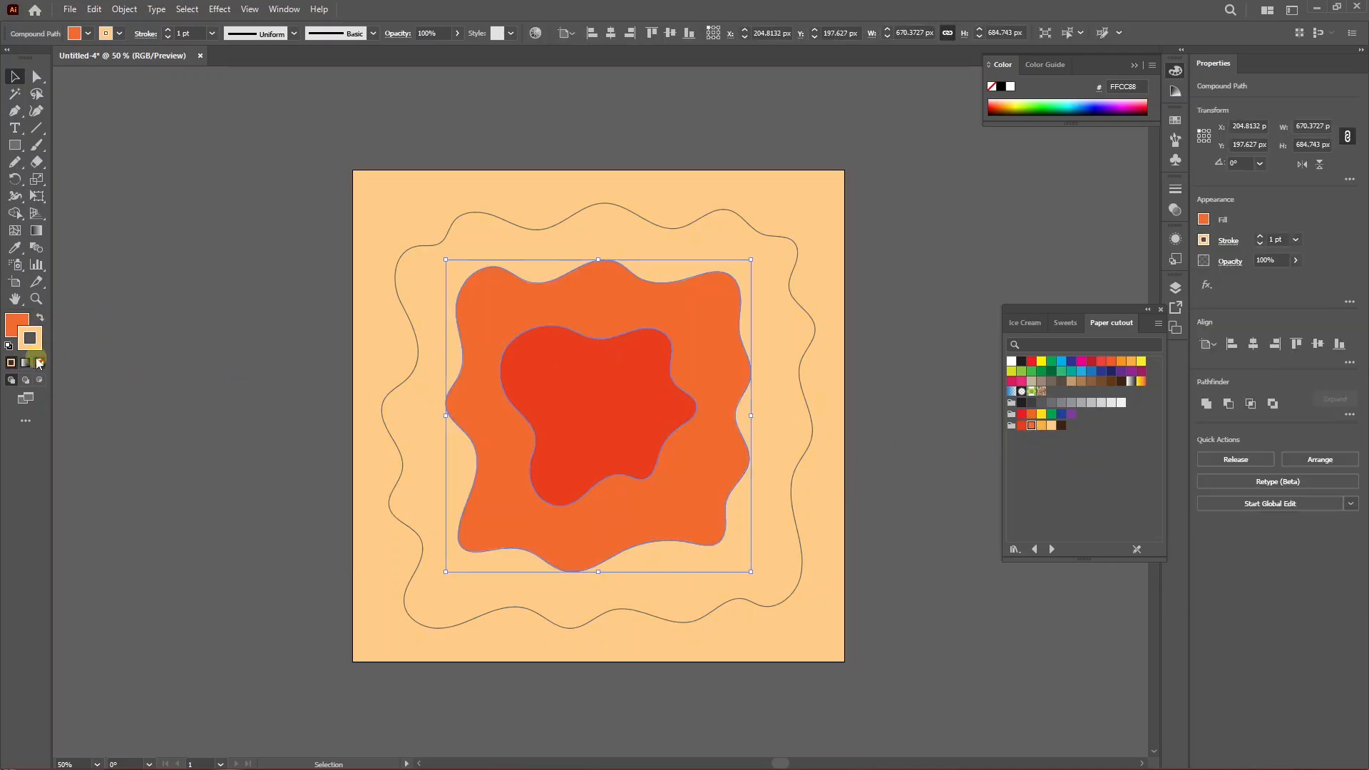
left_click(40, 365)
left_click(292, 399)
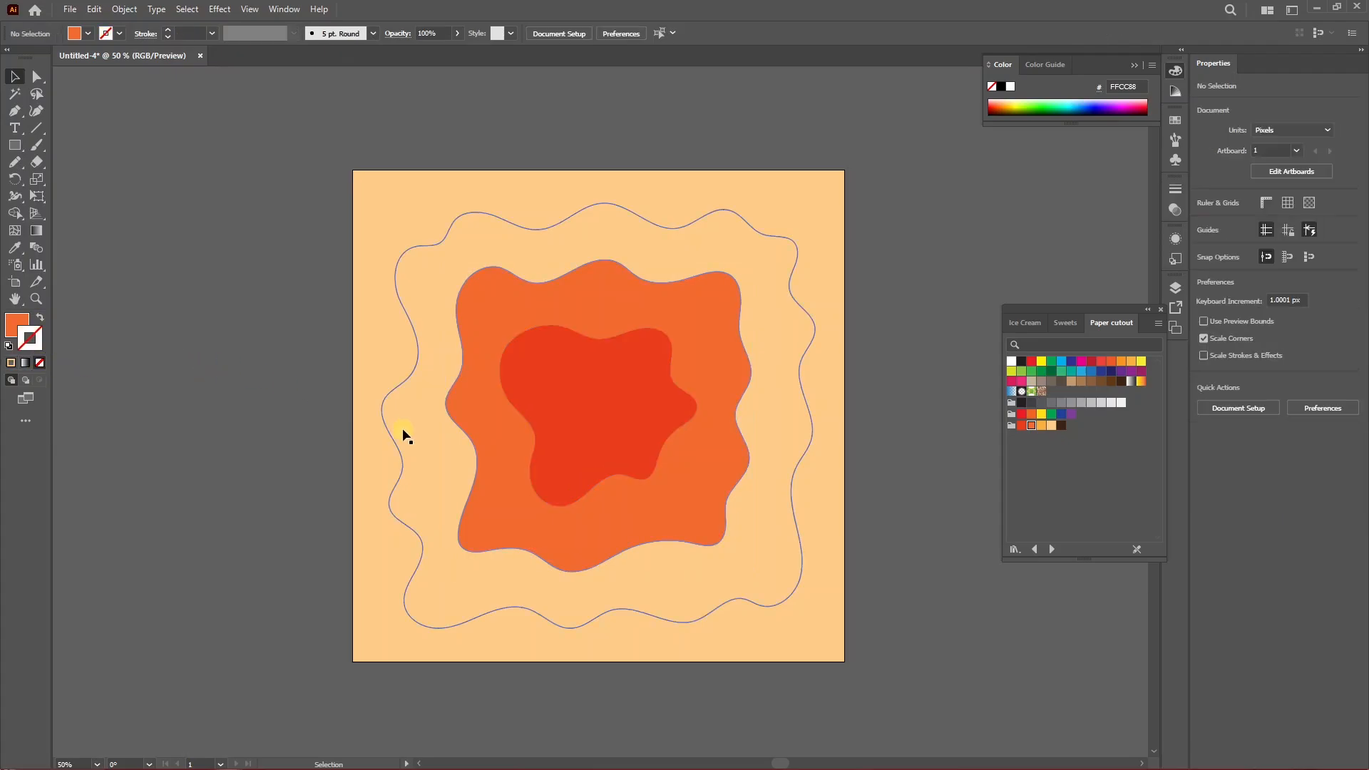
Fill the outer wavy shape with the yellow-orange swatch from the Paper cutout library.
left_click(390, 433)
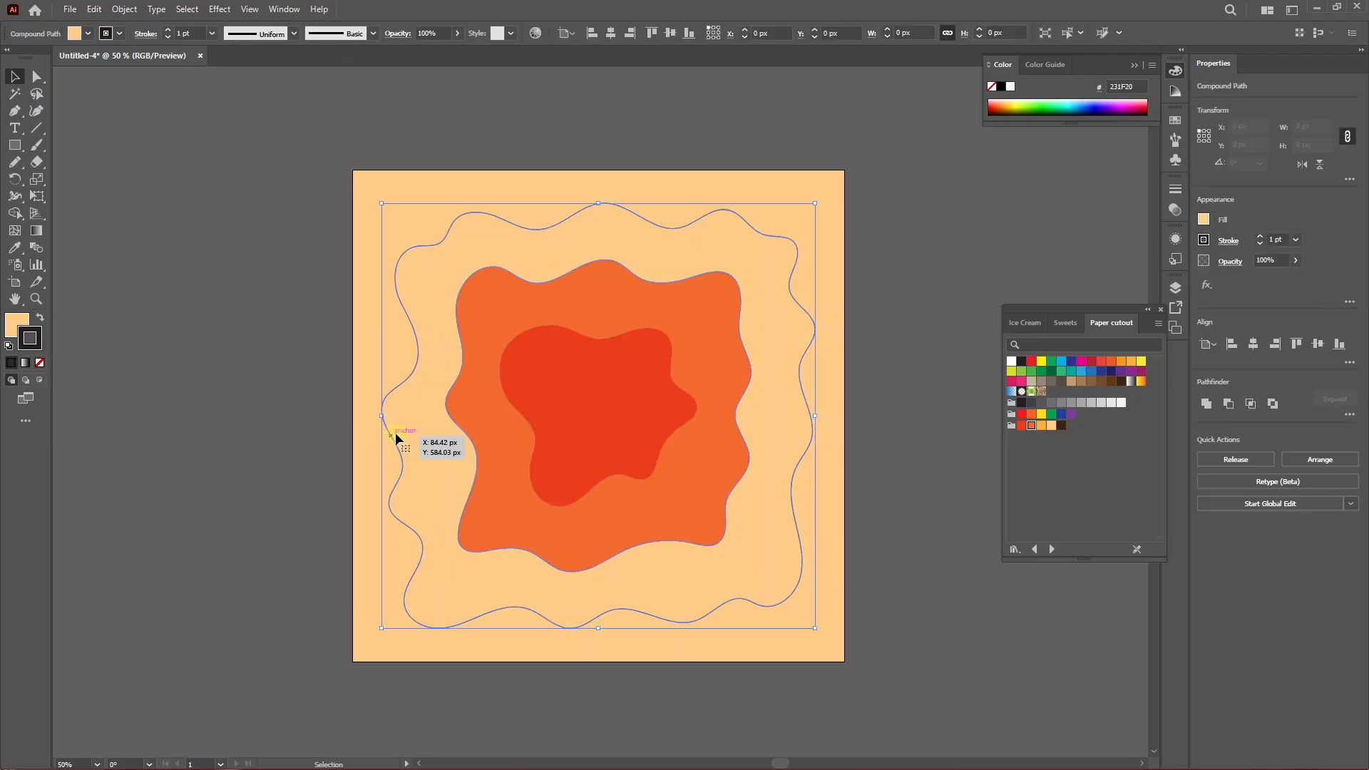
left_click(1040, 425)
left_click(247, 349)
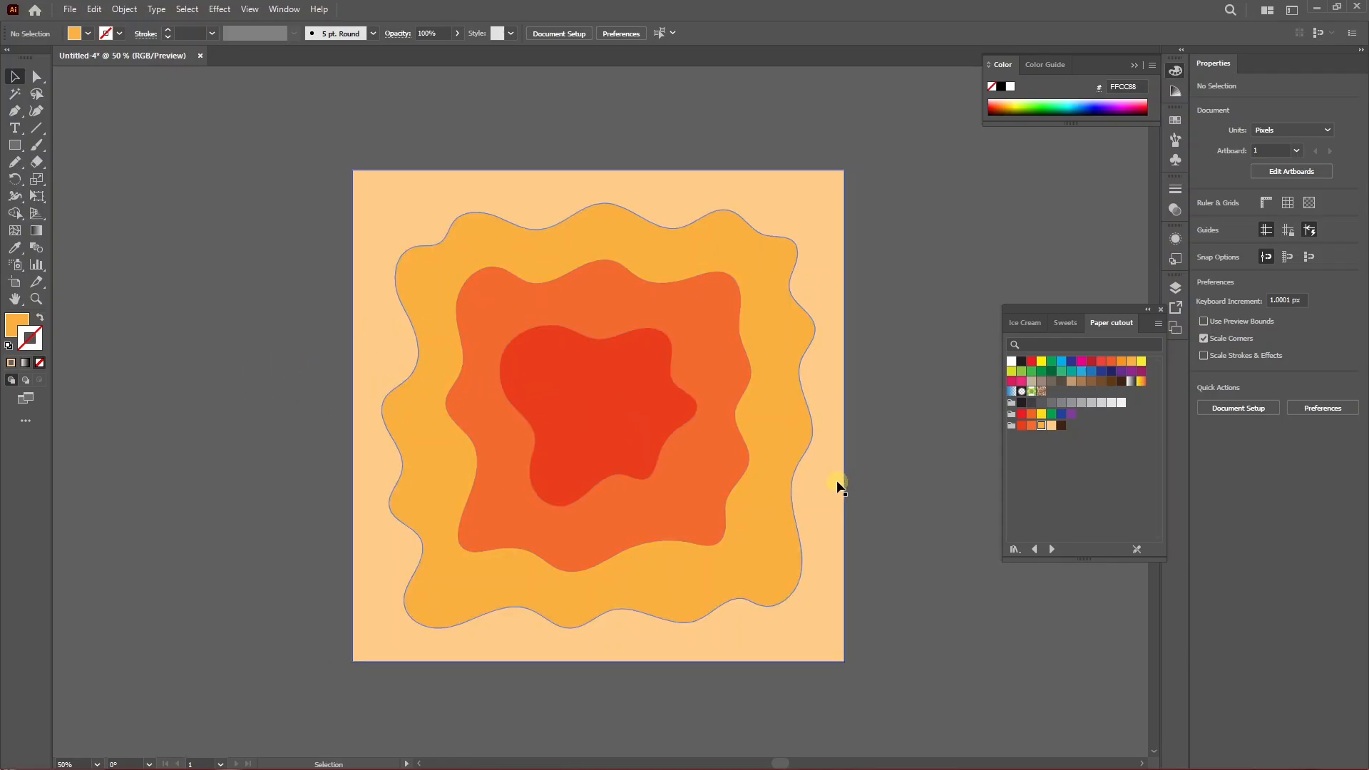
Send the red innermost shape to the back of the stacking order.
left_click(578, 407)
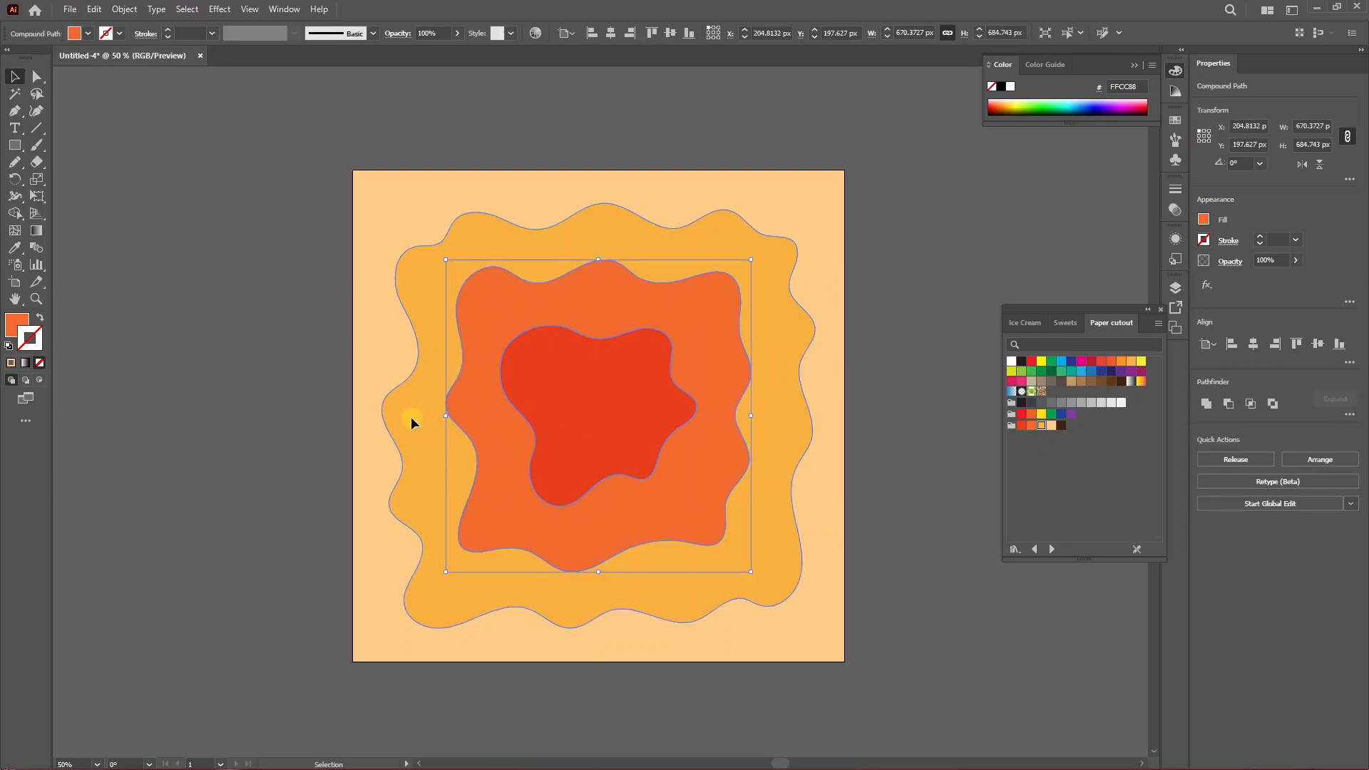
left_click(367, 407)
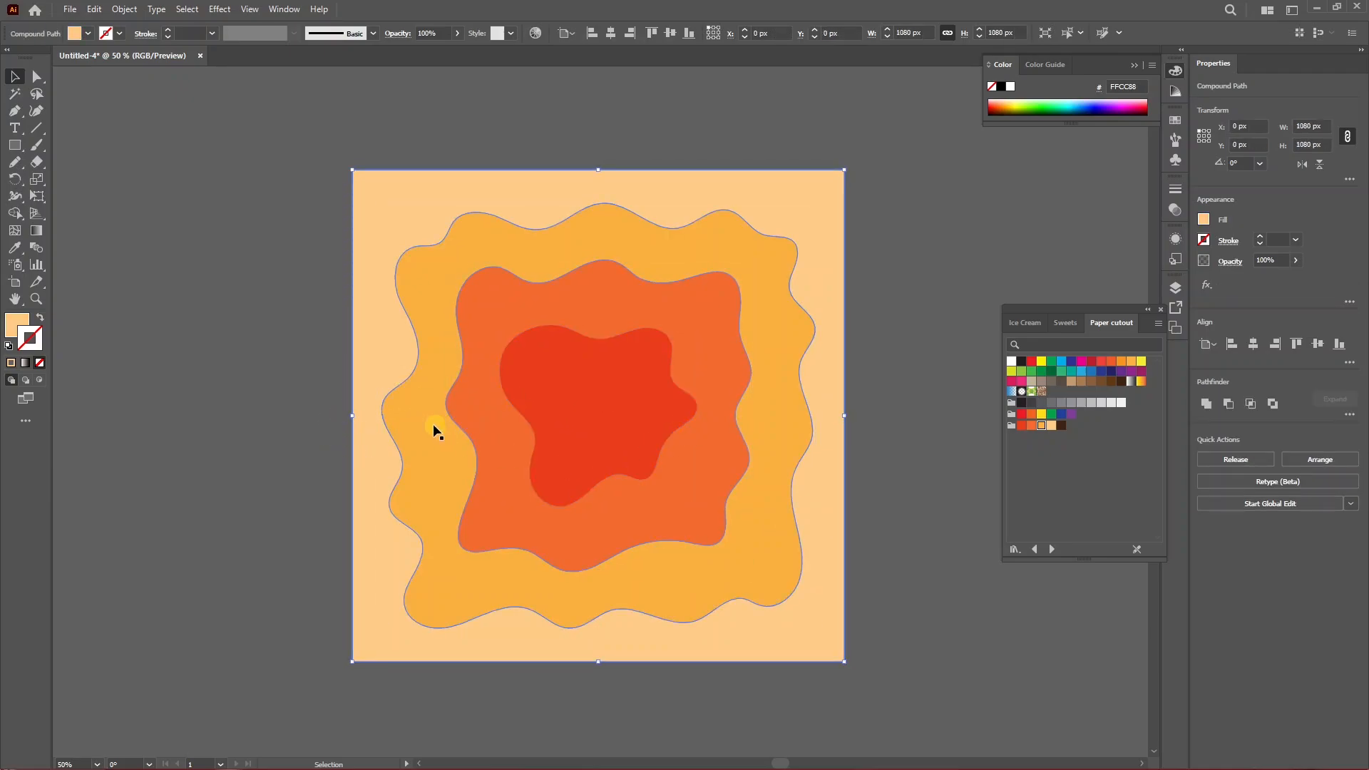
left_click(874, 413)
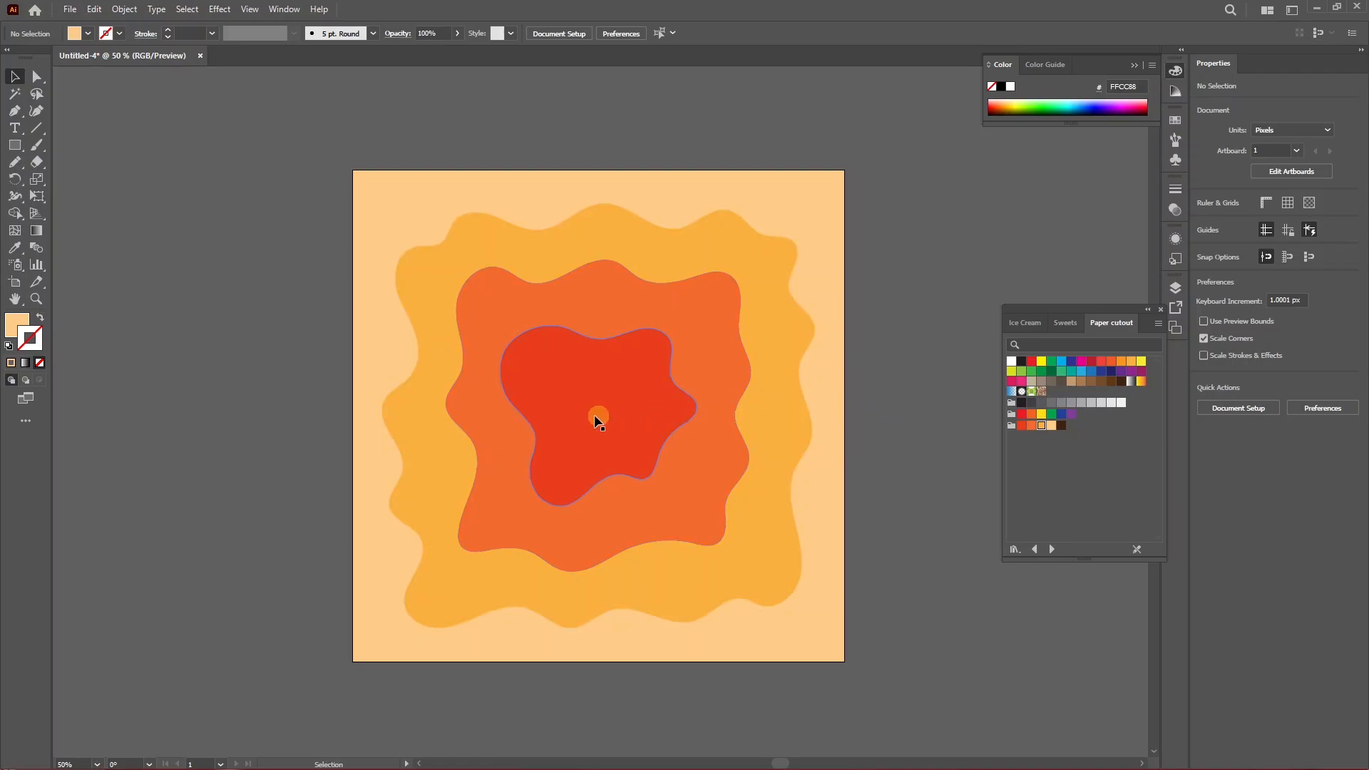
left_click(567, 404)
right_click(568, 405)
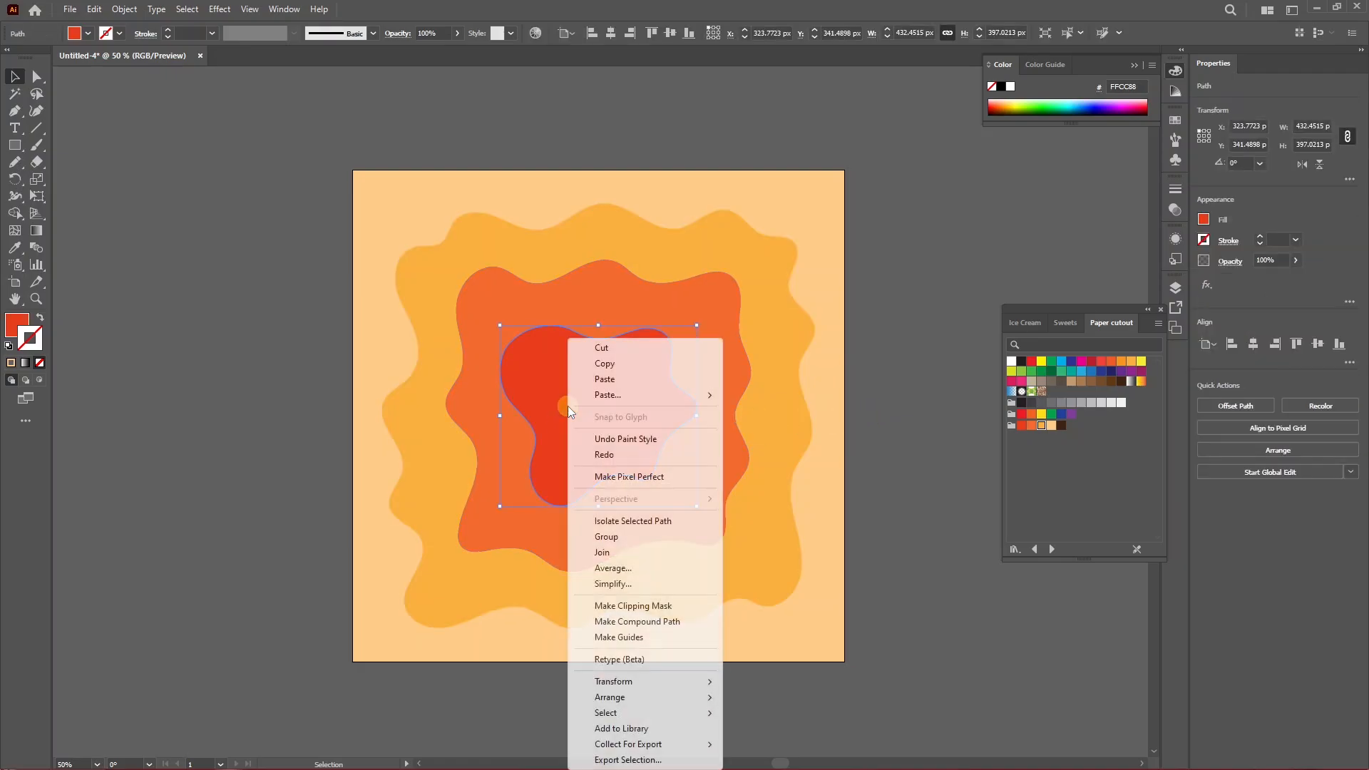
mouse_move(621, 697)
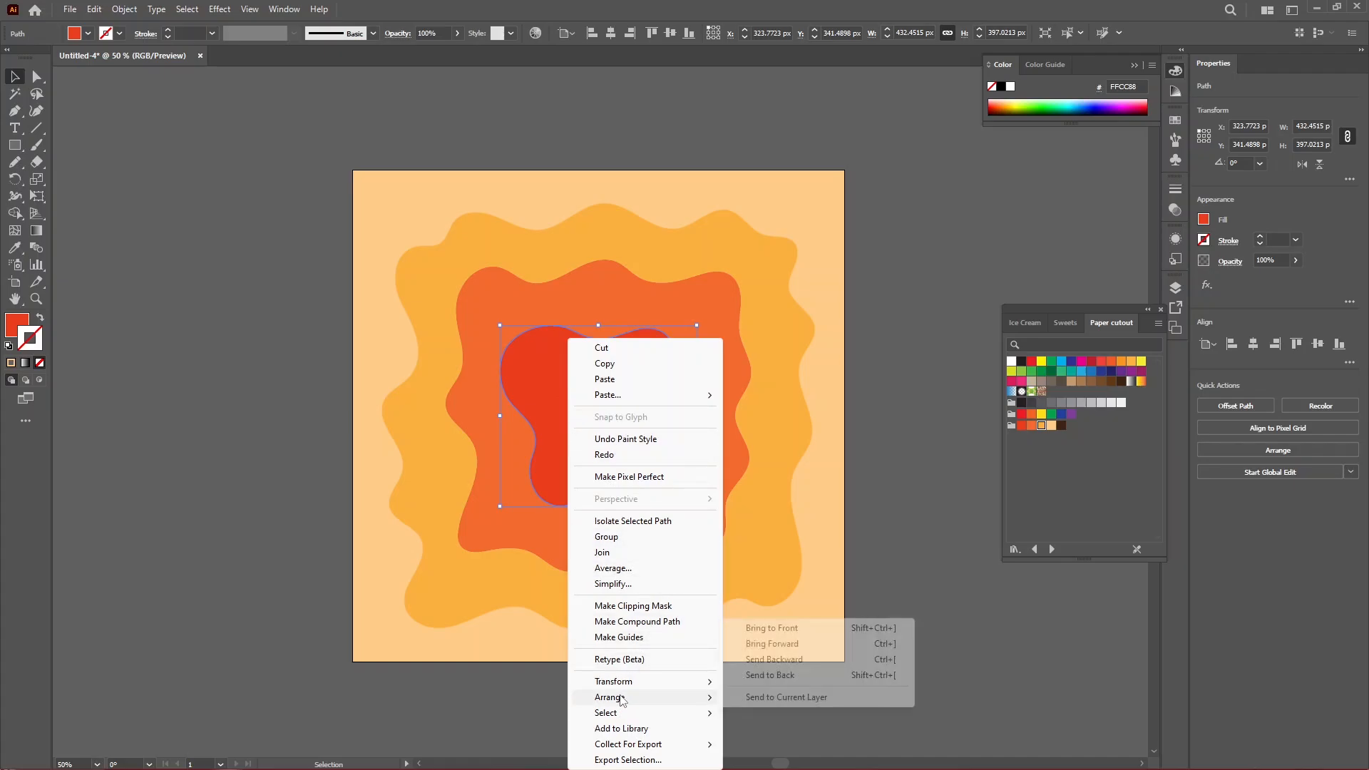
left_click(768, 676)
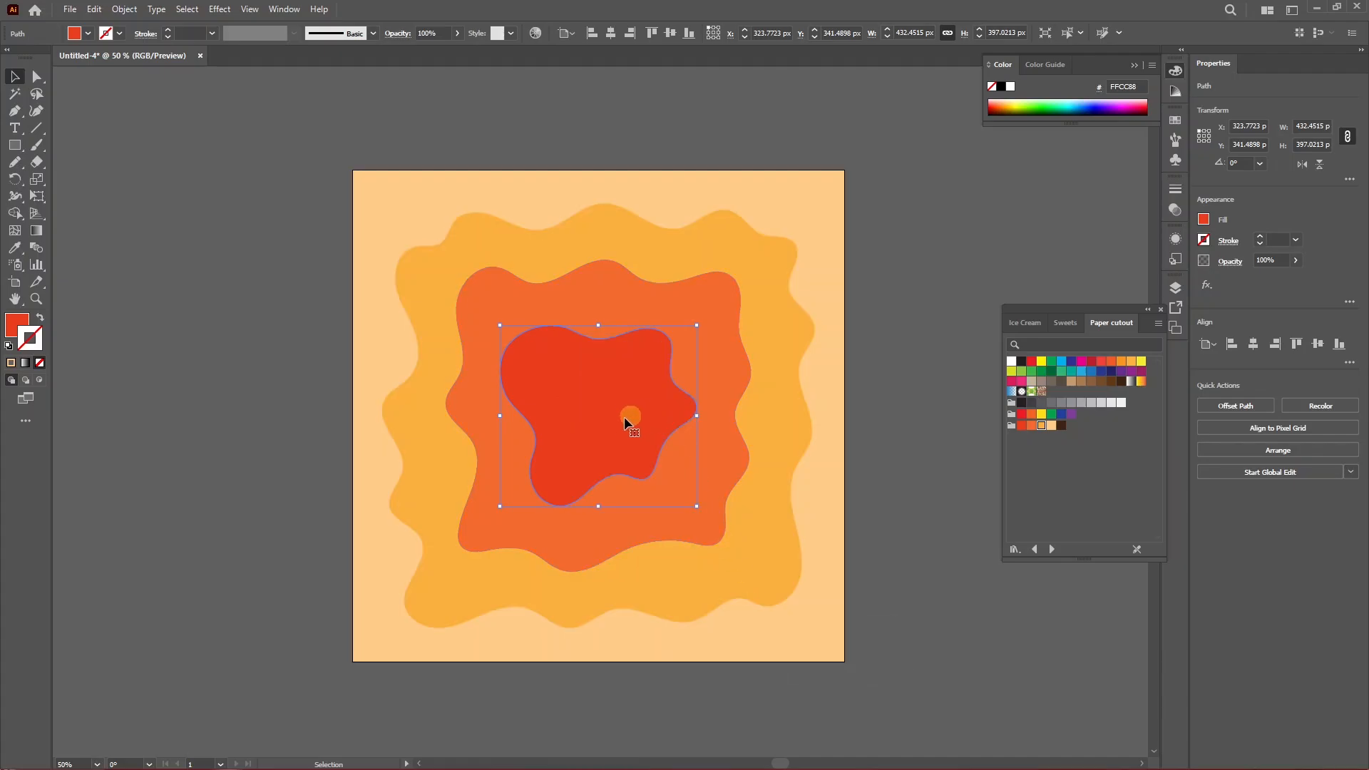
key("ctrl+shift+a")
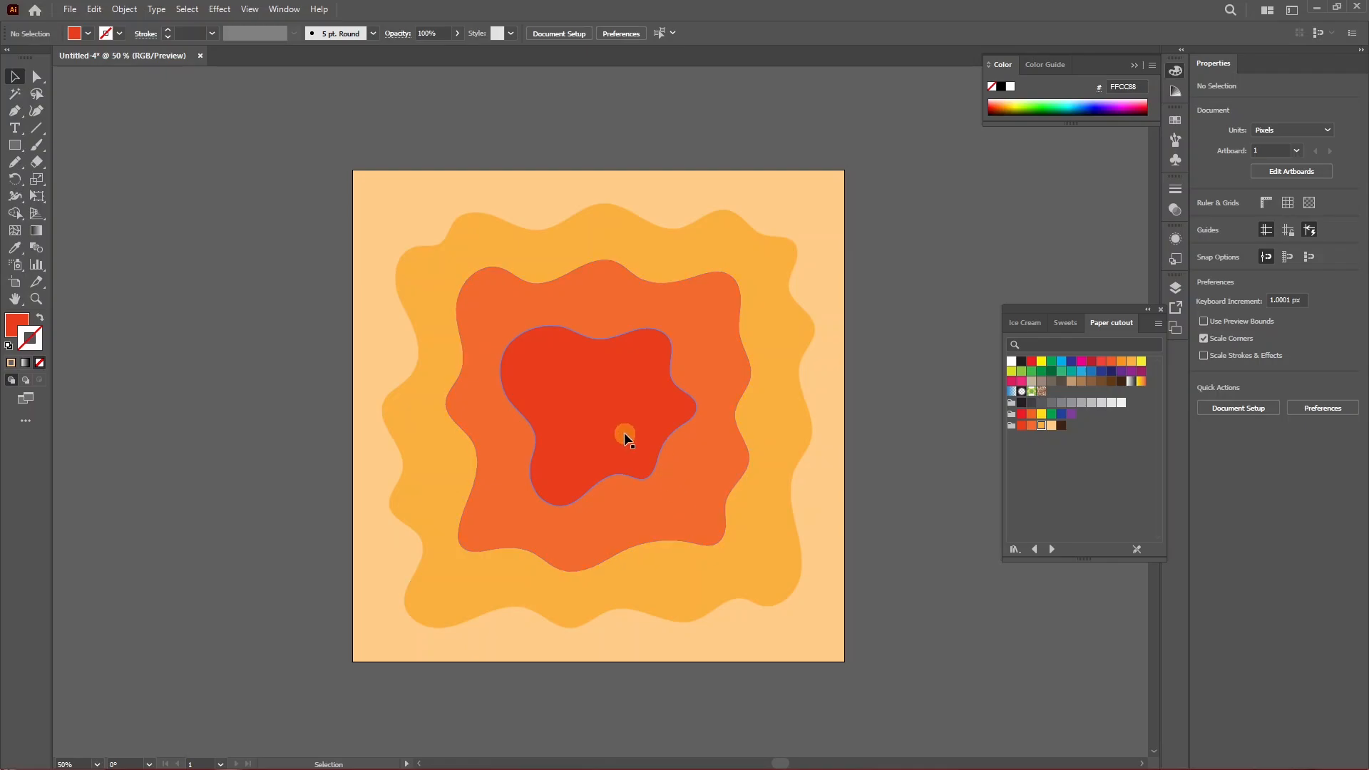
Bring the orange middle wavy shape to the front.
left_click(695, 485)
right_click(696, 487)
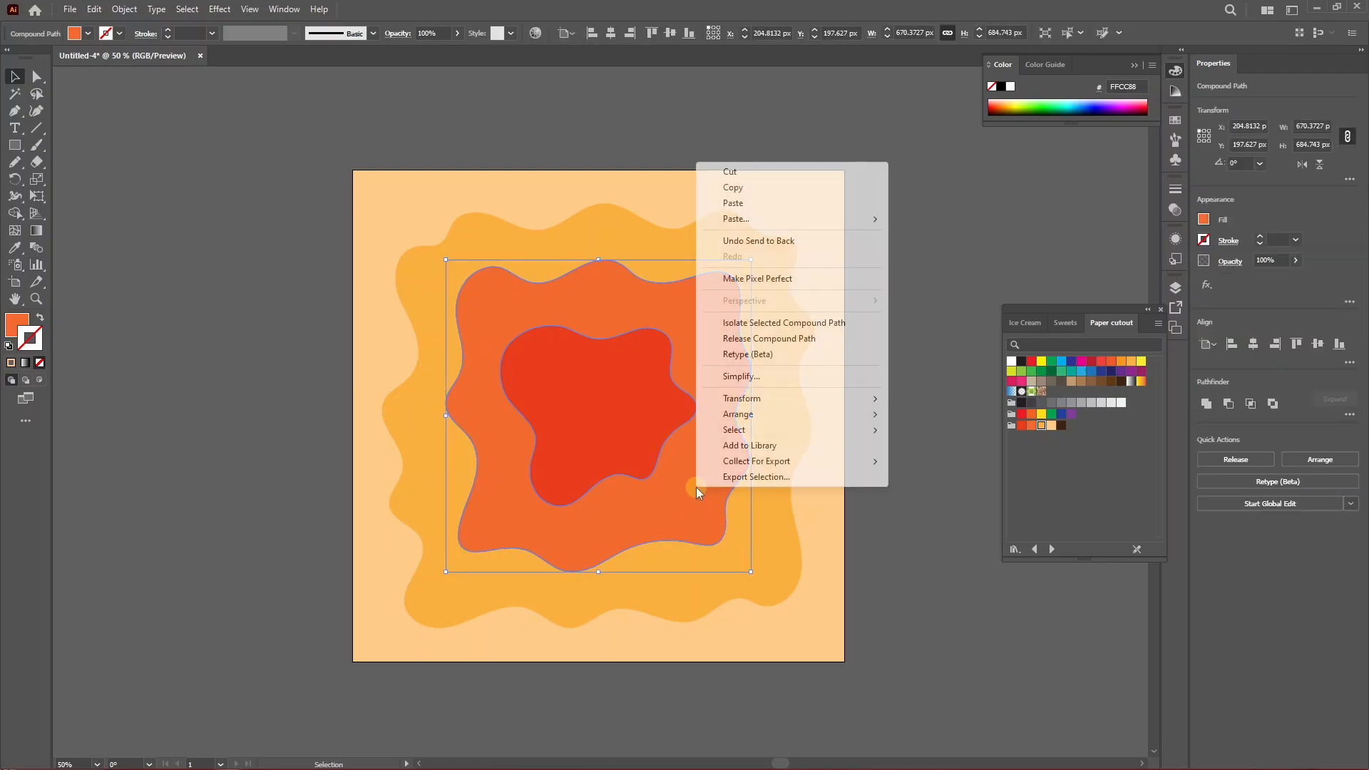
mouse_move(770, 418)
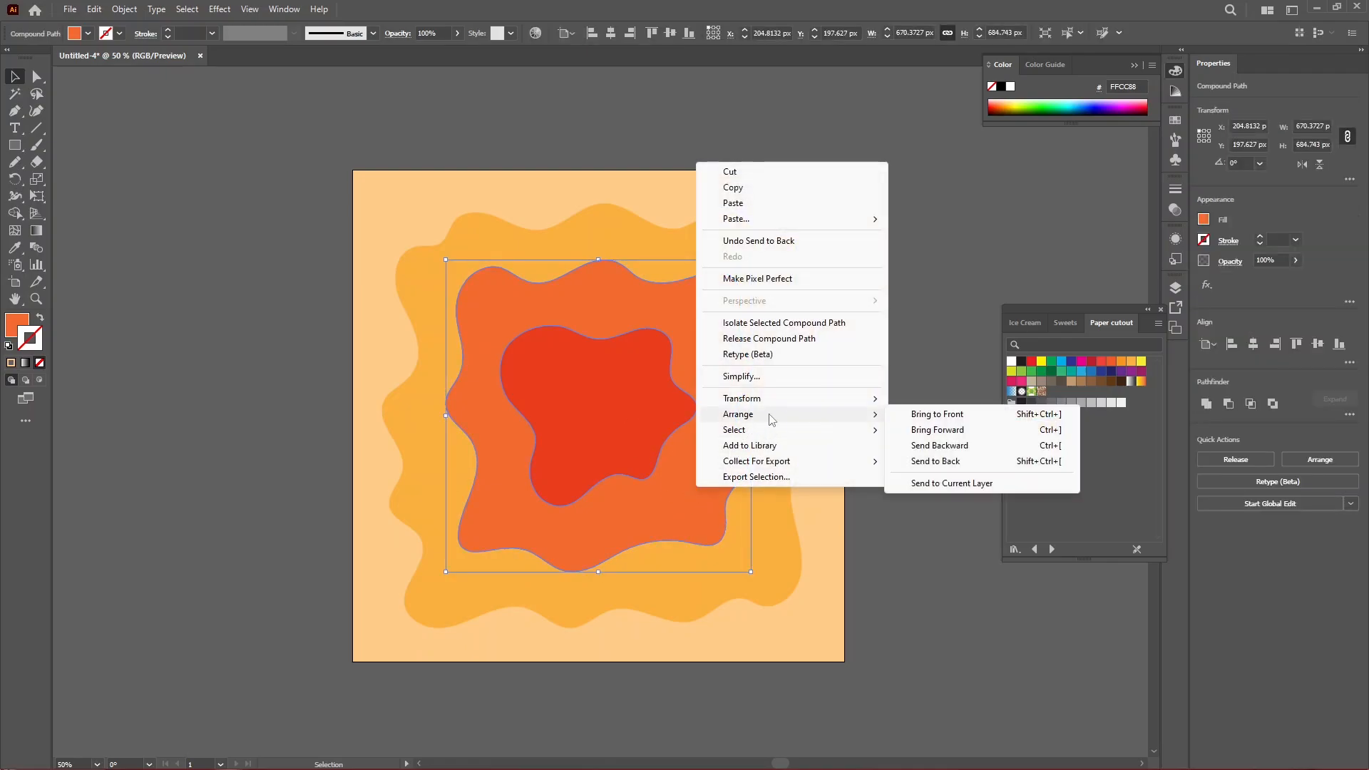
left_click(942, 420)
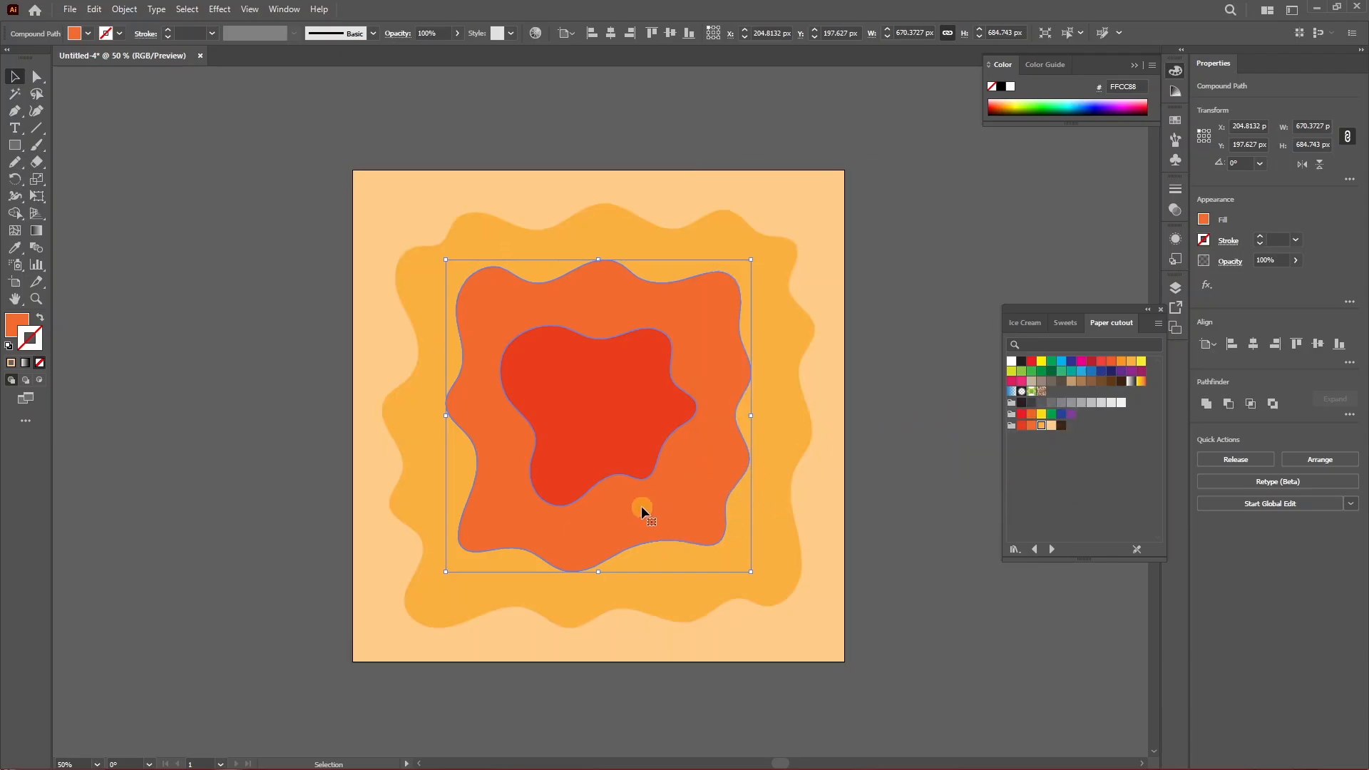
Rearrange the yellow outer shape and the peach background backward in the stacking order.
right_click(772, 527)
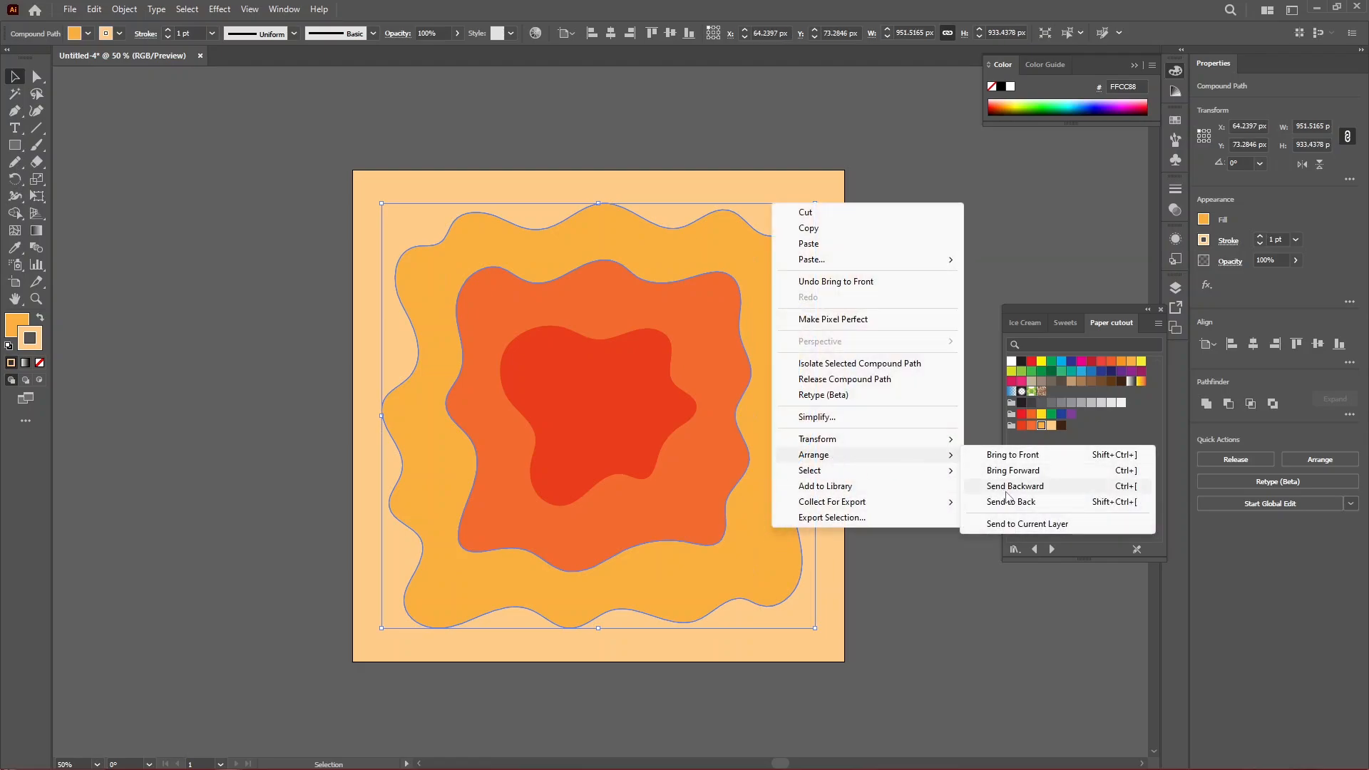
left_click(948, 498)
left_click(816, 506)
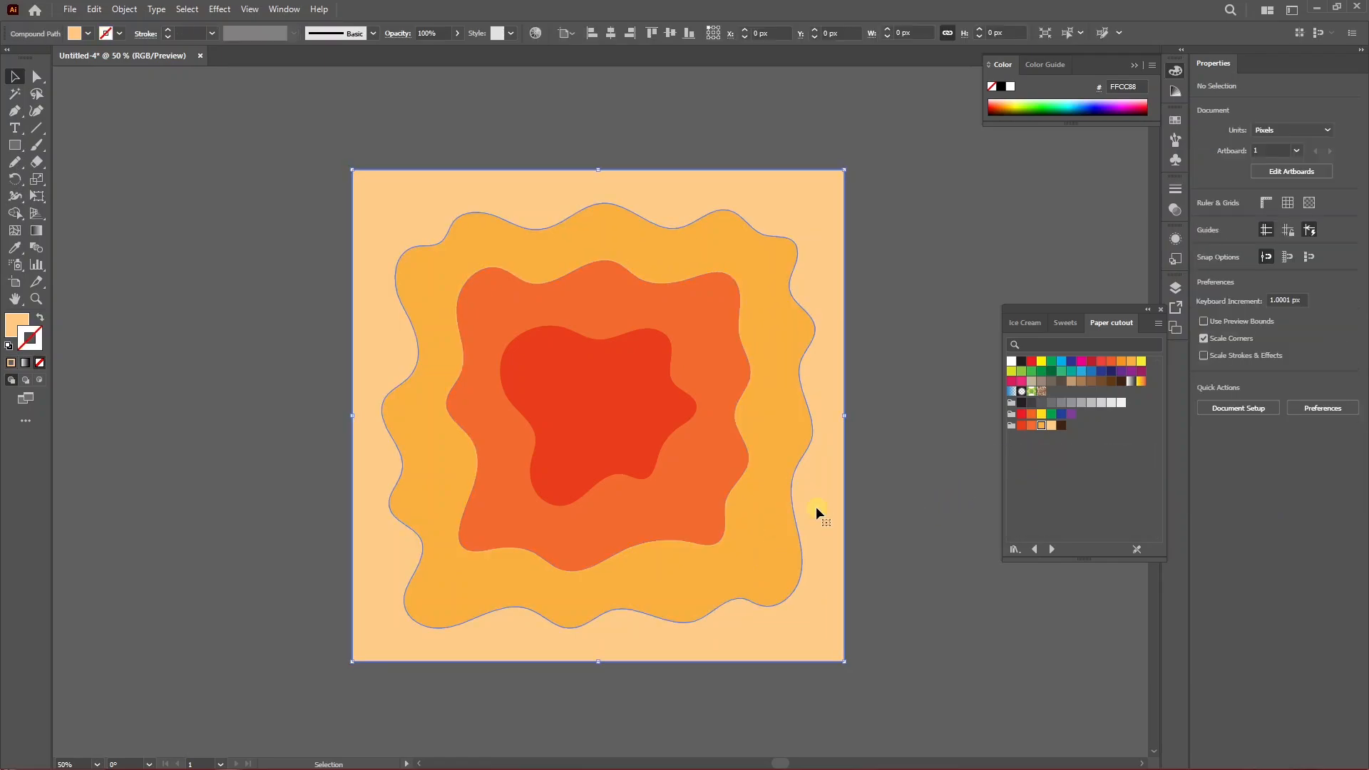
right_click(816, 506)
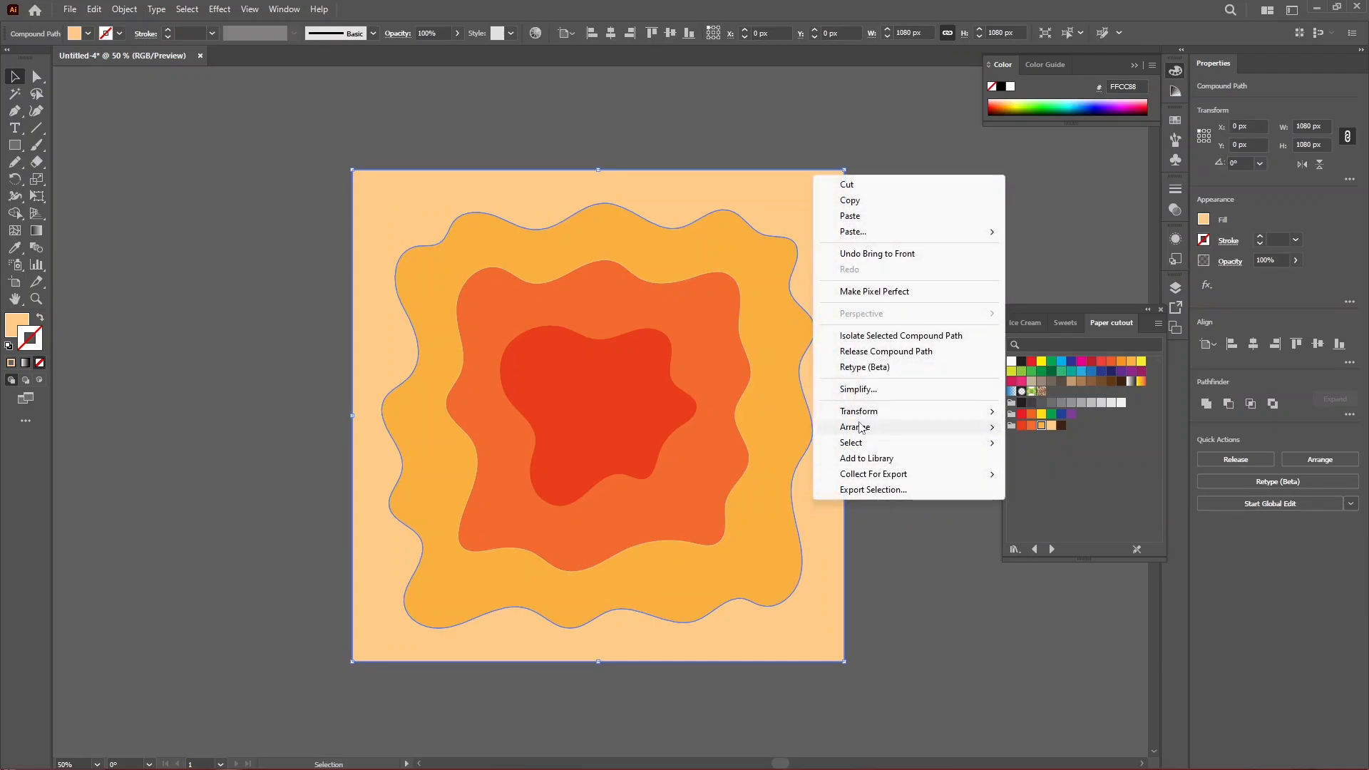
mouse_move(862, 427)
left_click(879, 485)
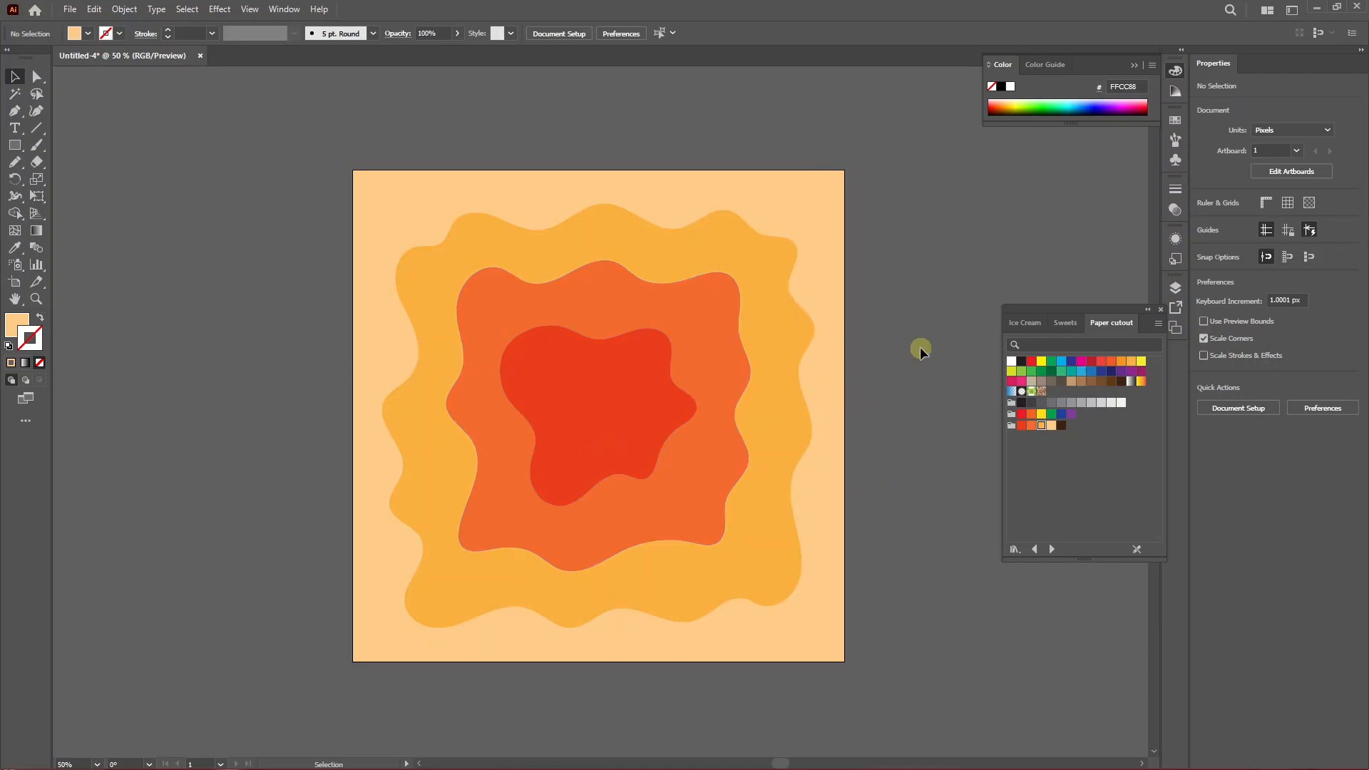
Apply a Drop Shadow to all shapes: Multiply mode, 50% opacity, 15 px X and Y offsets, 5 px blur.
left_click_drag(550, 448, 550, 448)
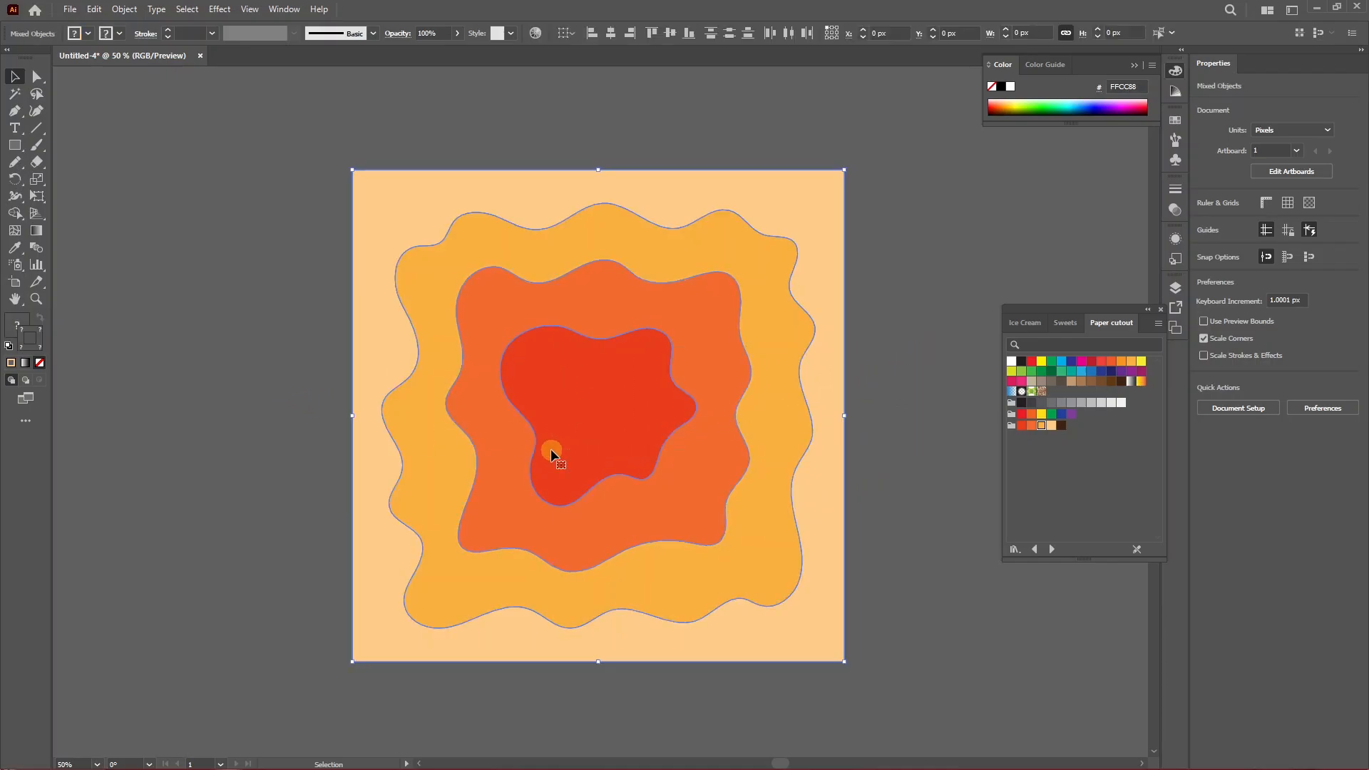
left_click(219, 10)
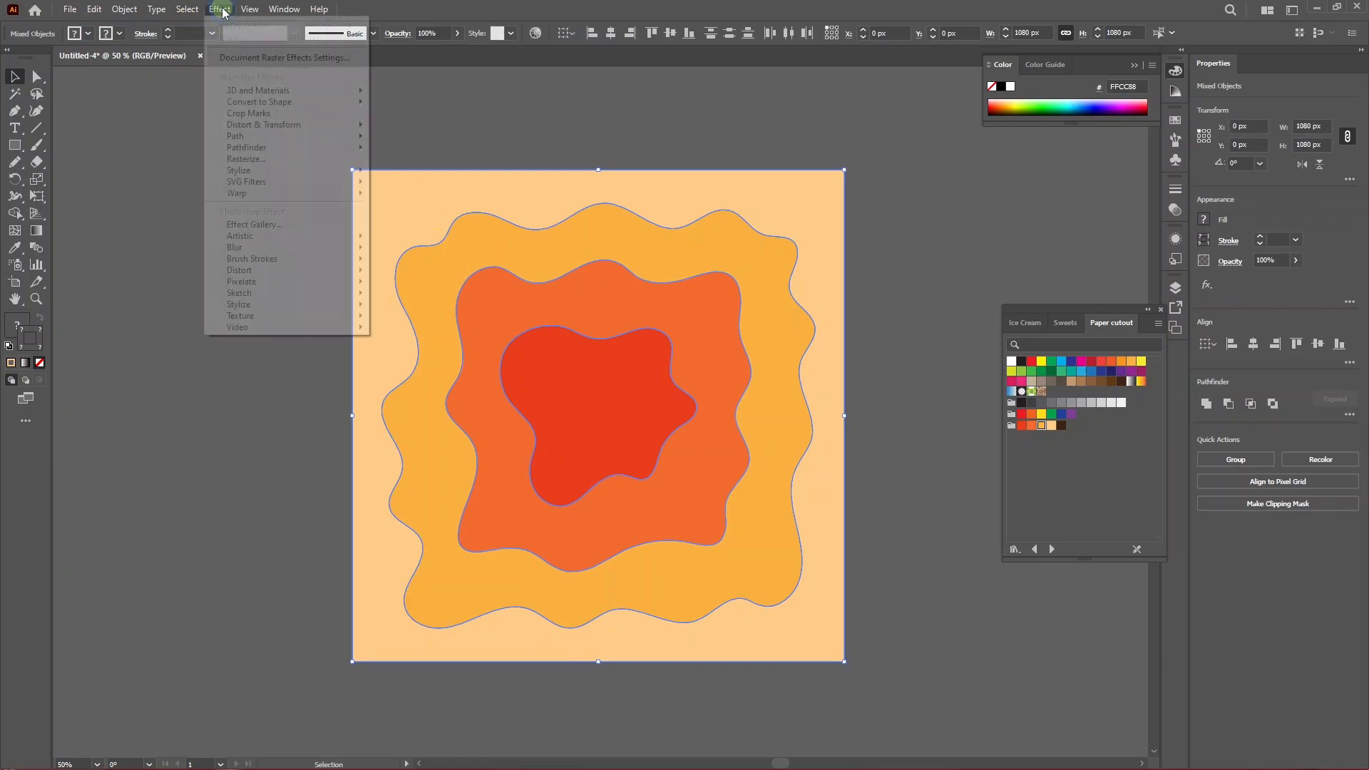
mouse_move(313, 178)
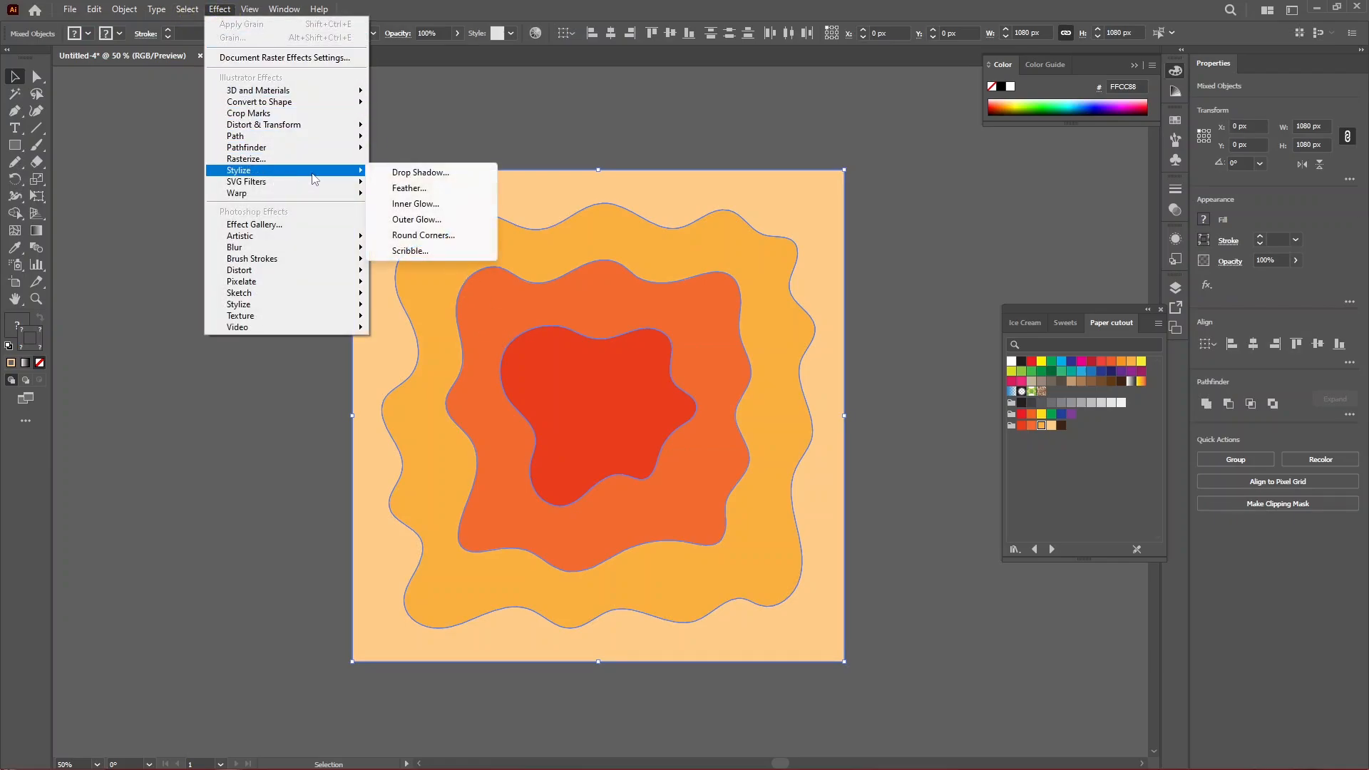
left_click(415, 174)
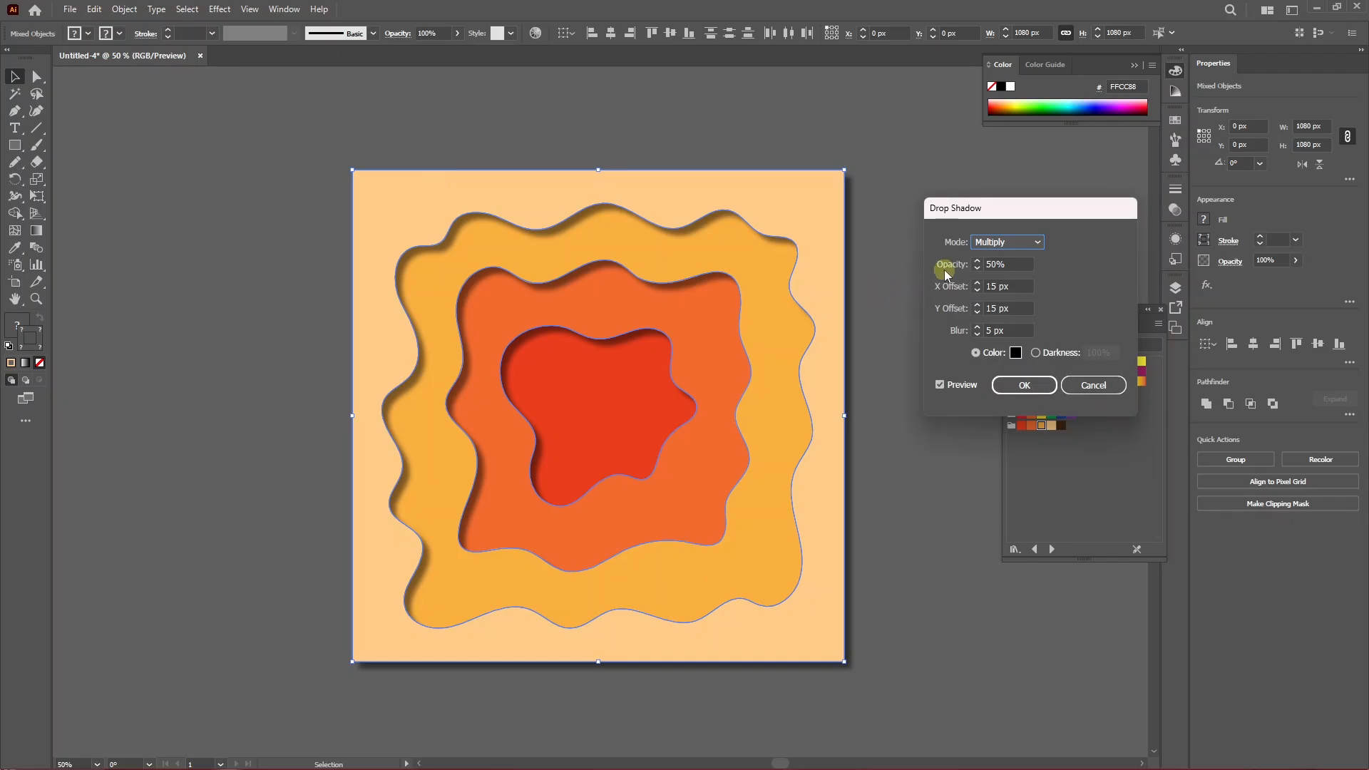
double_click(986, 265)
double_click(988, 286)
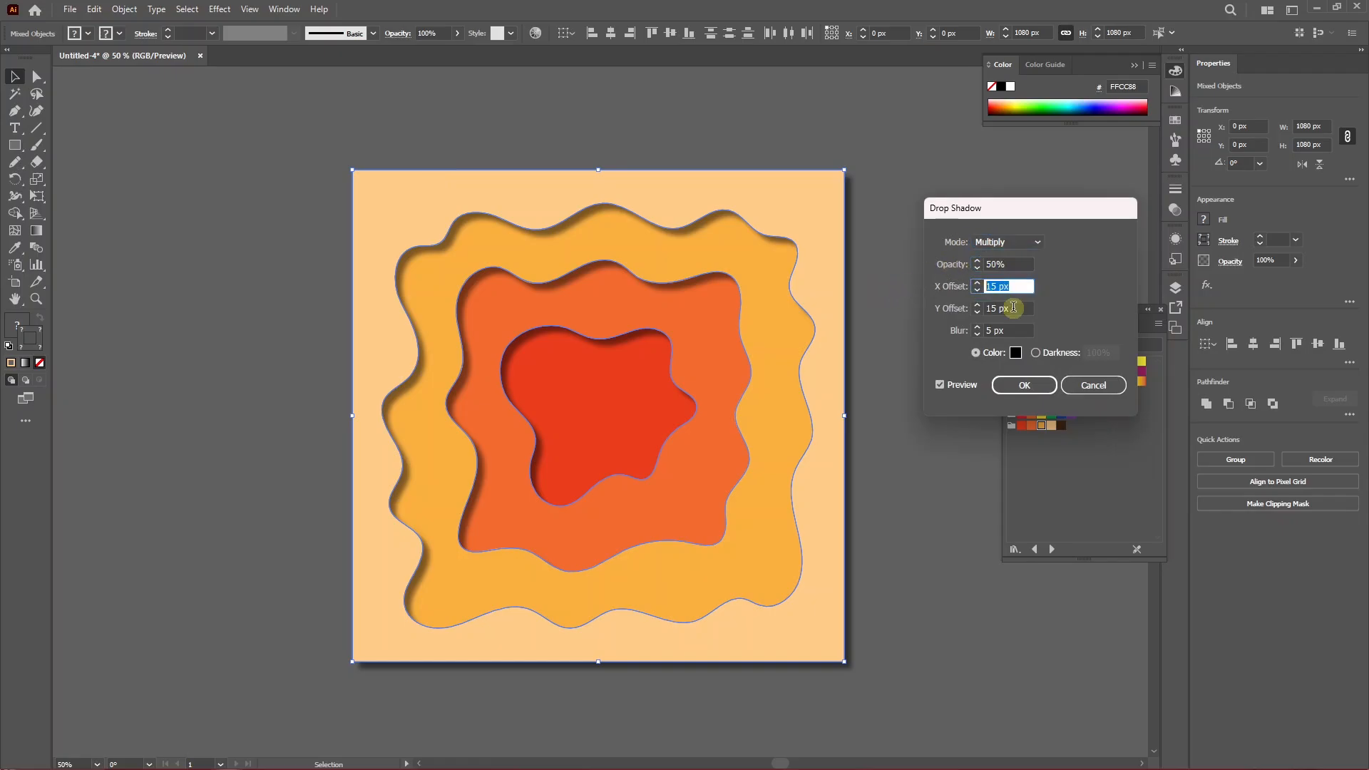
double_click(1013, 308)
double_click(1008, 331)
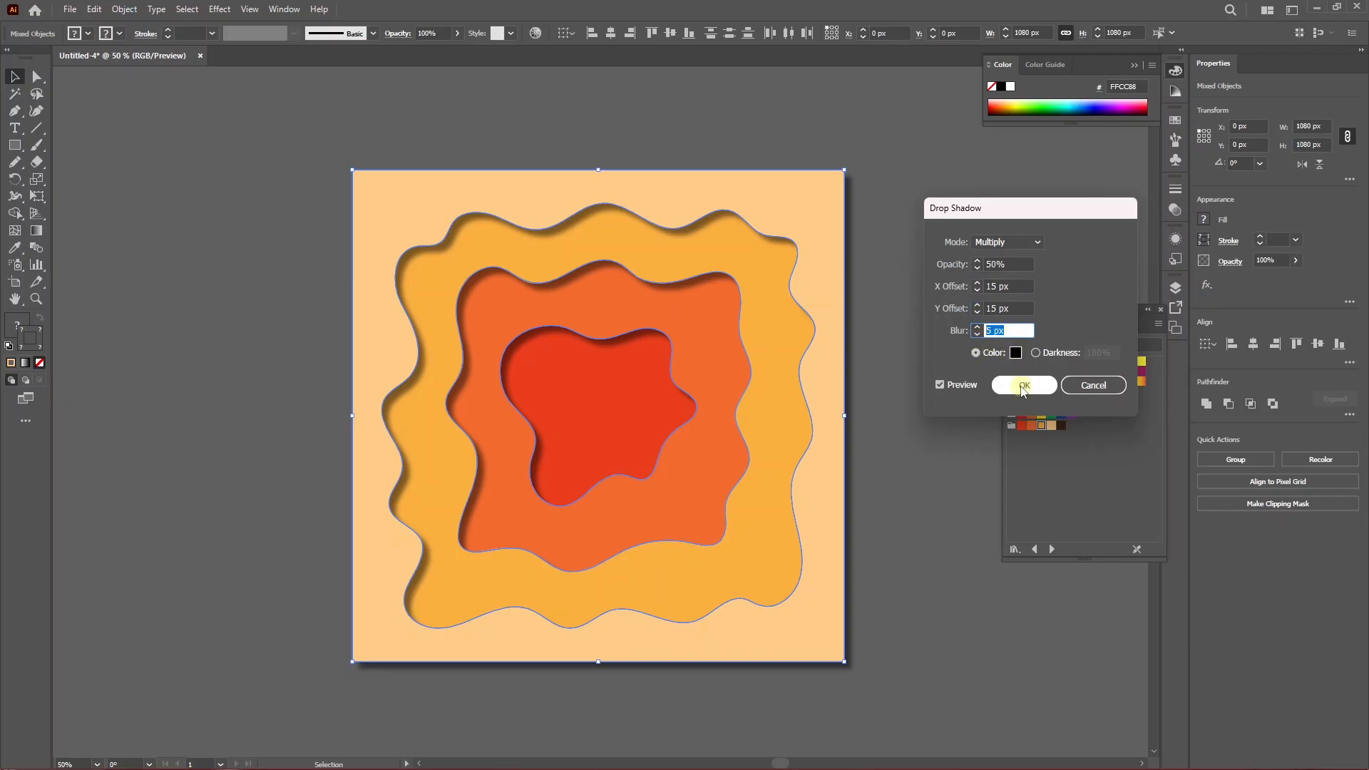
left_click(1024, 385)
left_click(897, 419)
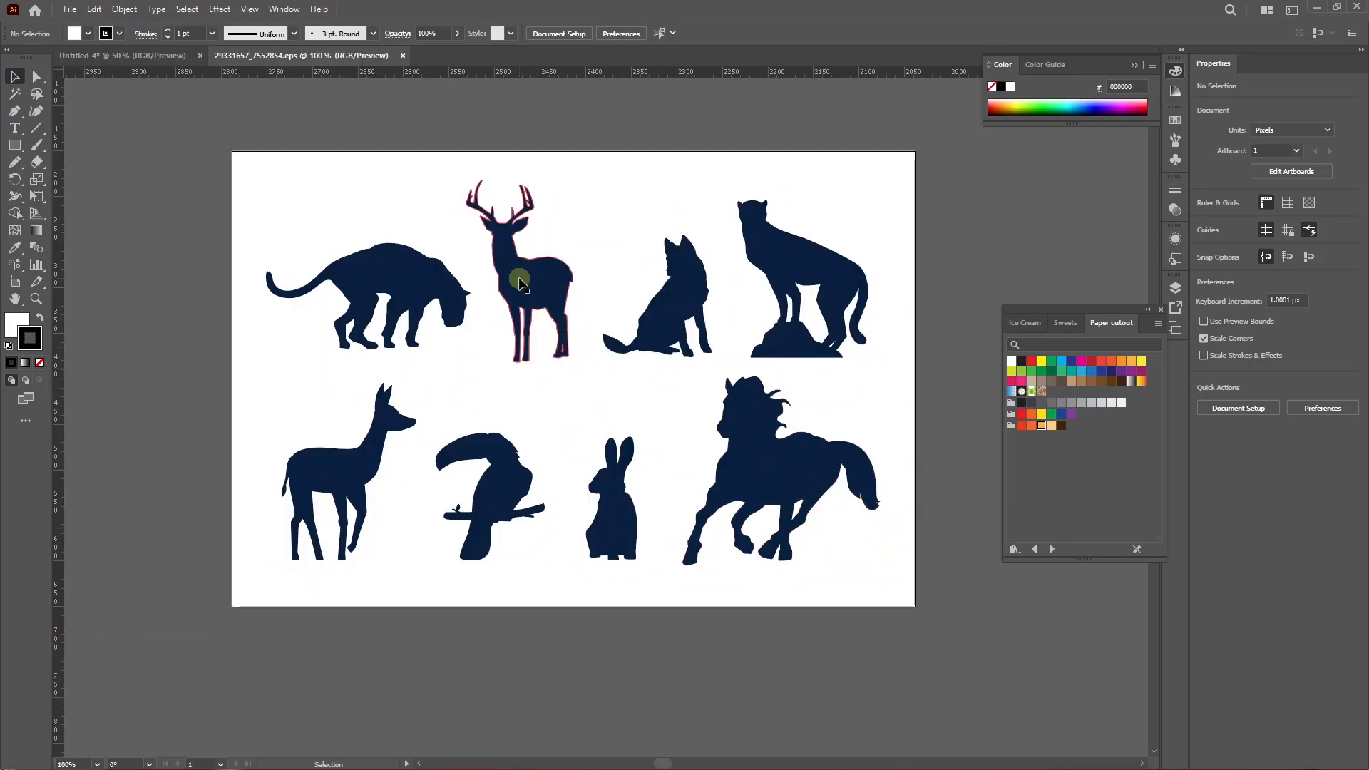
Copy the deer silhouette from the animal silhouettes file and paste it into the paper cutout artwork.
left_click(536, 281)
key("a")
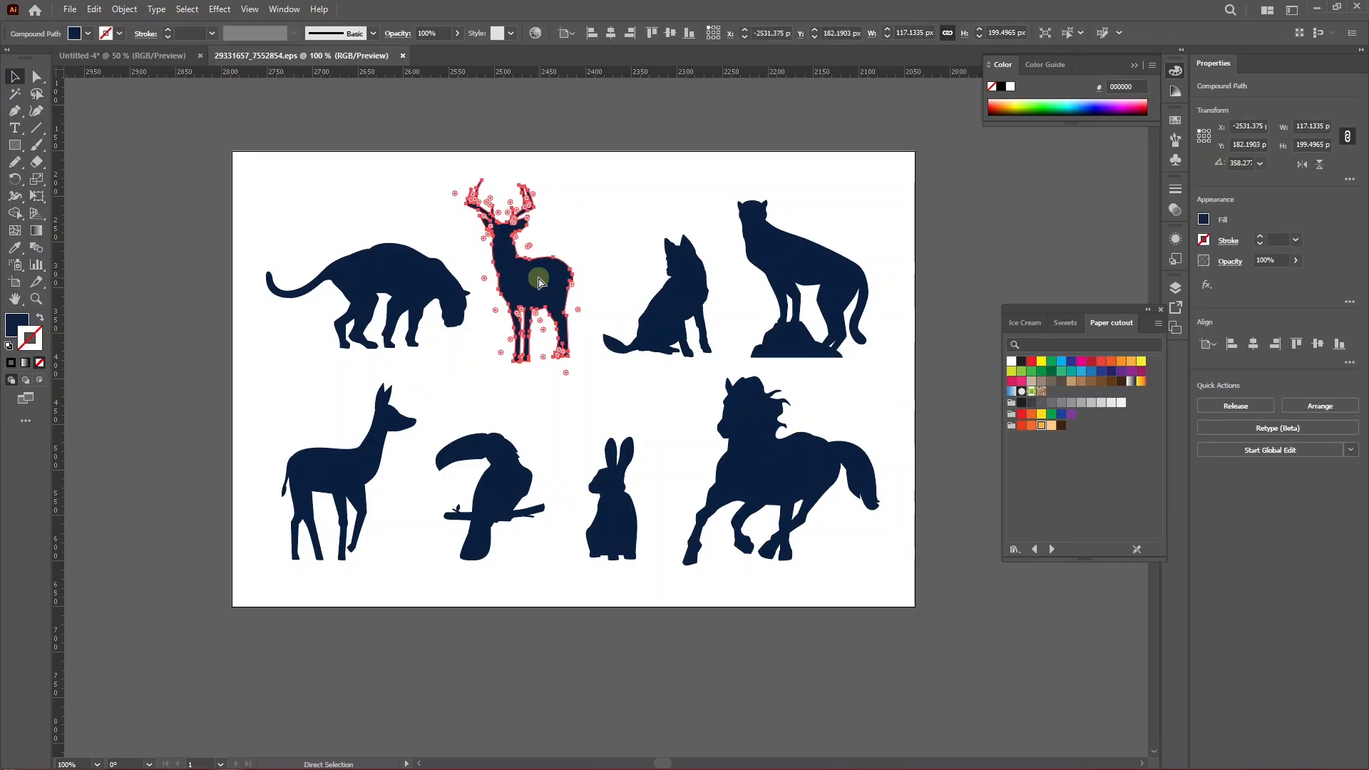
left_click(127, 55)
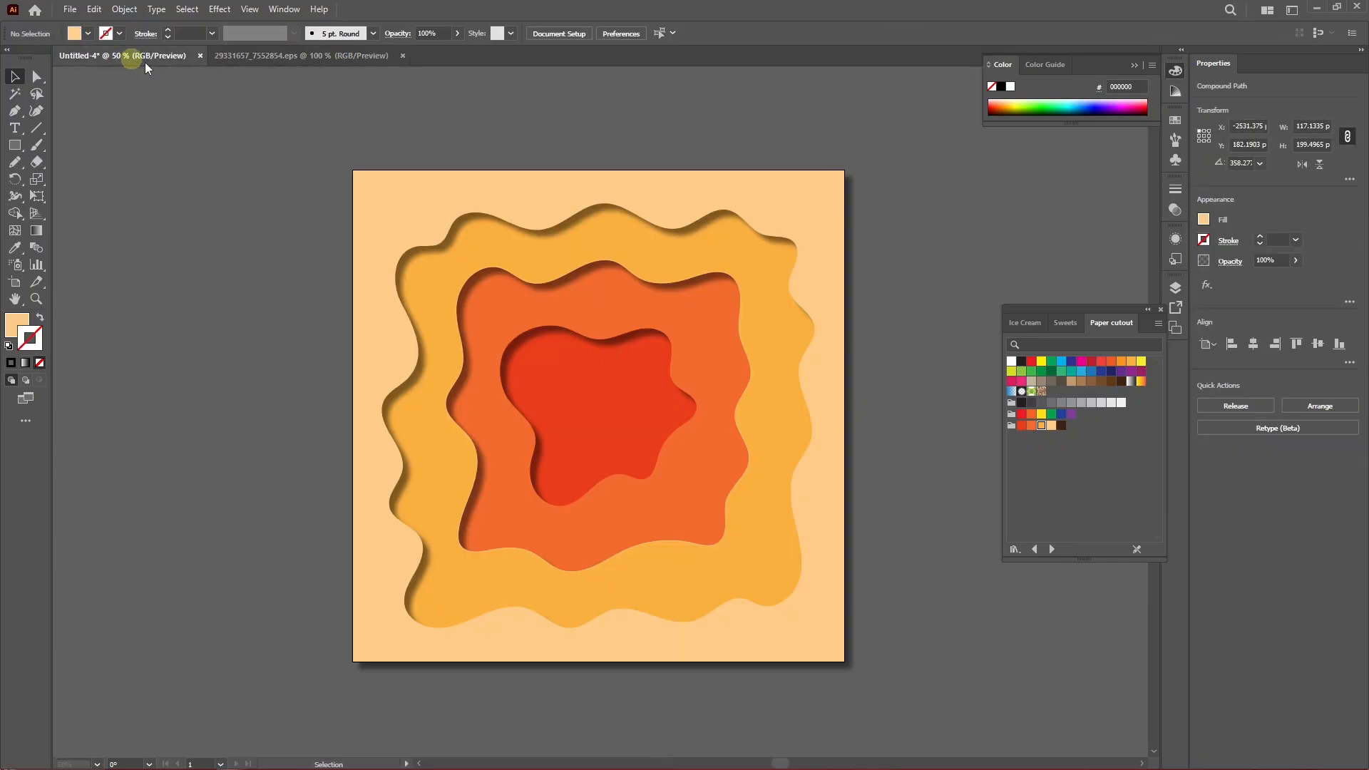
key("ctrl+v")
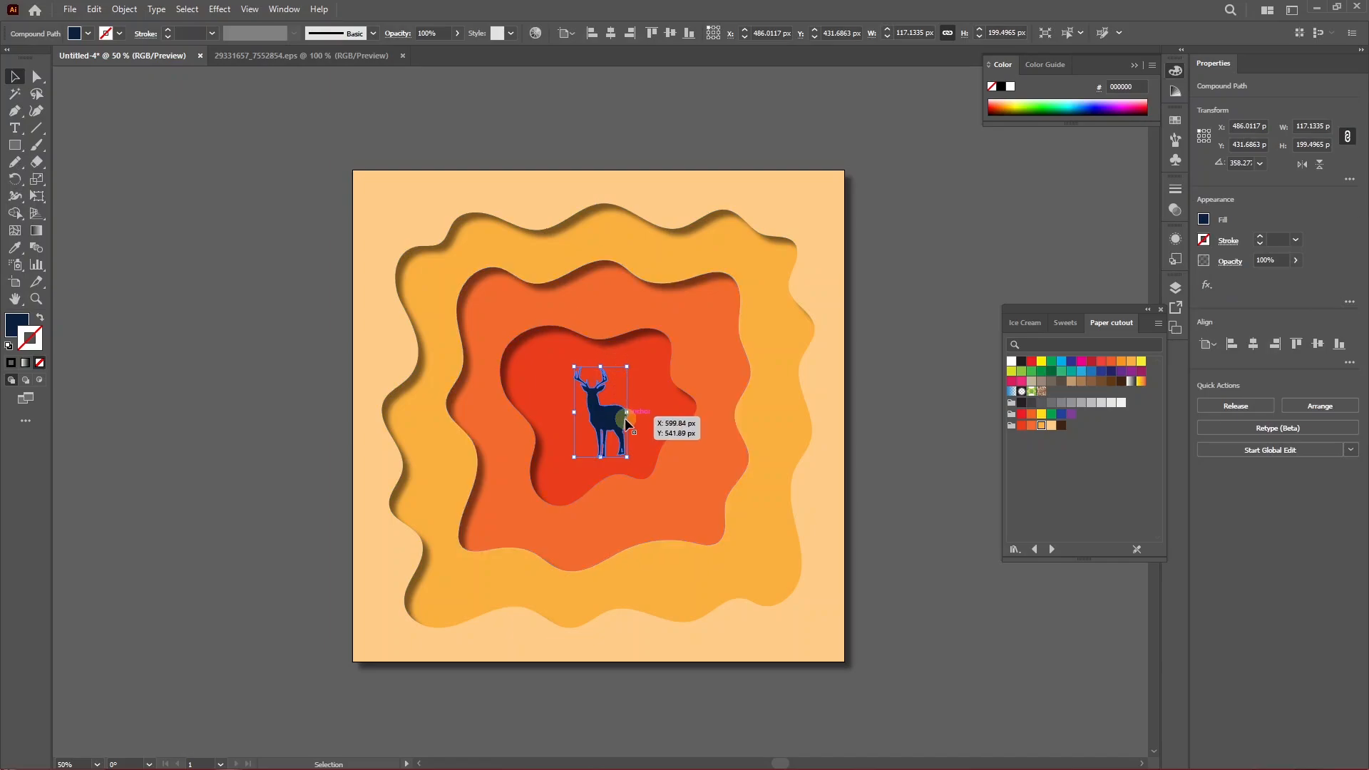
Scale the deer up to about 365 px wide and place it standing at the bottom center.
left_click_drag(635, 472, 741, 649)
left_click_drag(690, 539, 652, 524)
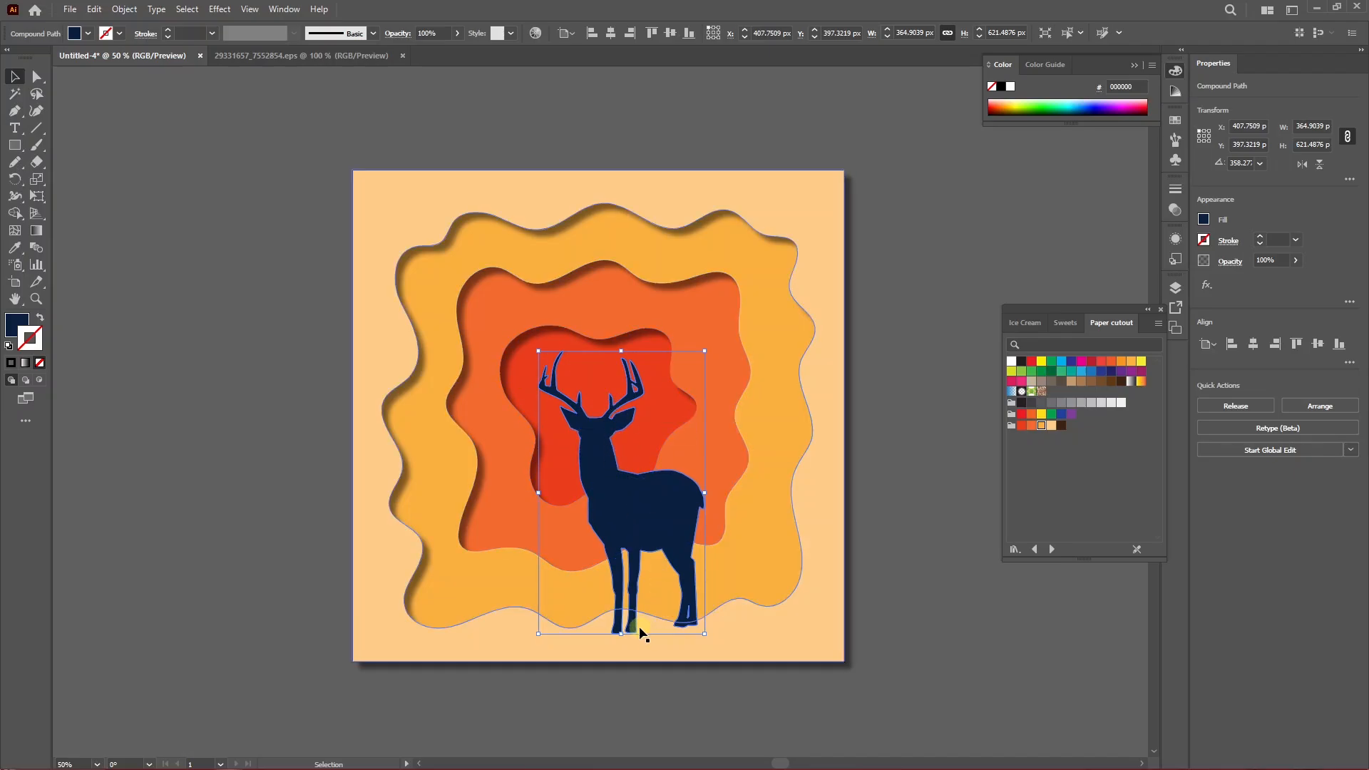
left_click_drag(621, 633, 622, 634)
scroll(647, 633, "up", 4)
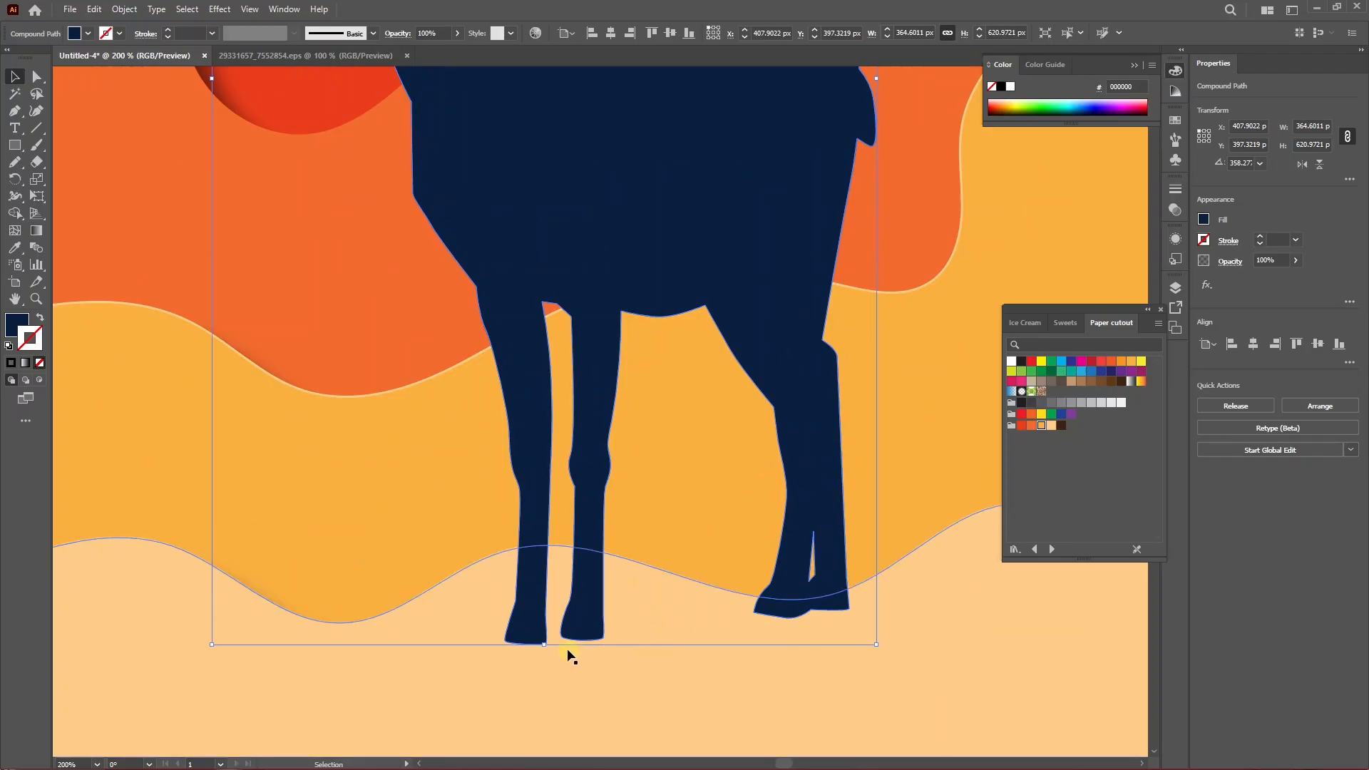
scroll(568, 648, "down", 3)
left_click(986, 555)
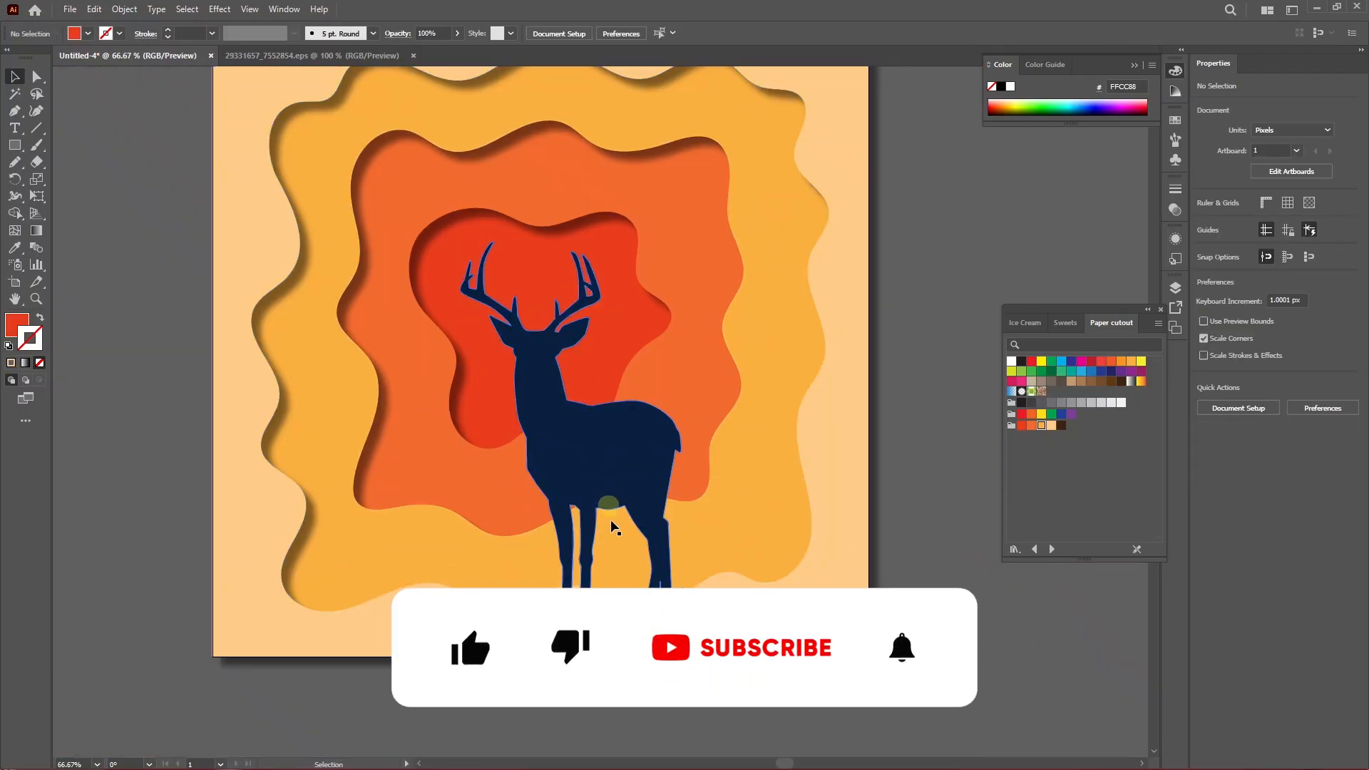
scroll(640, 620, "up", 2)
scroll(716, 563, "down", 2)
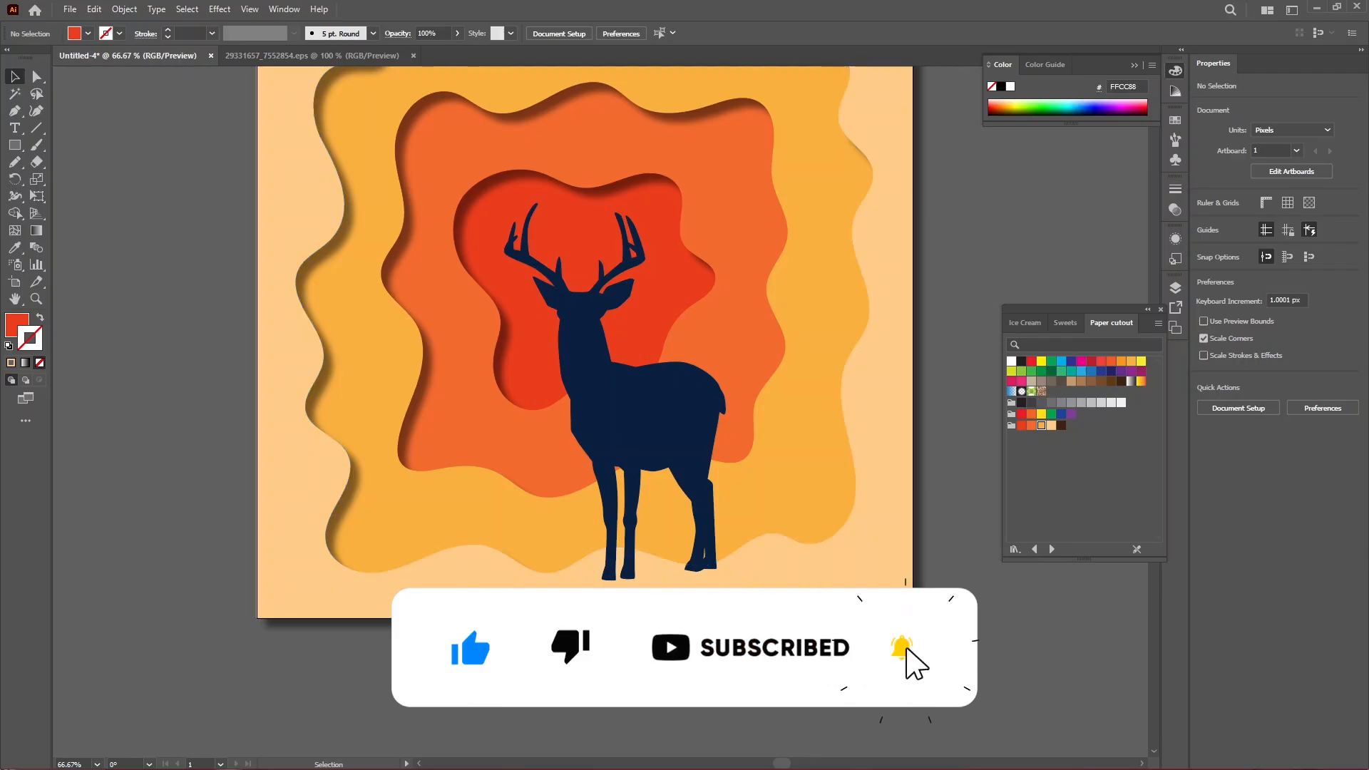
Move the peach background shape down and to the left.
left_click_drag(602, 603, 477, 679)
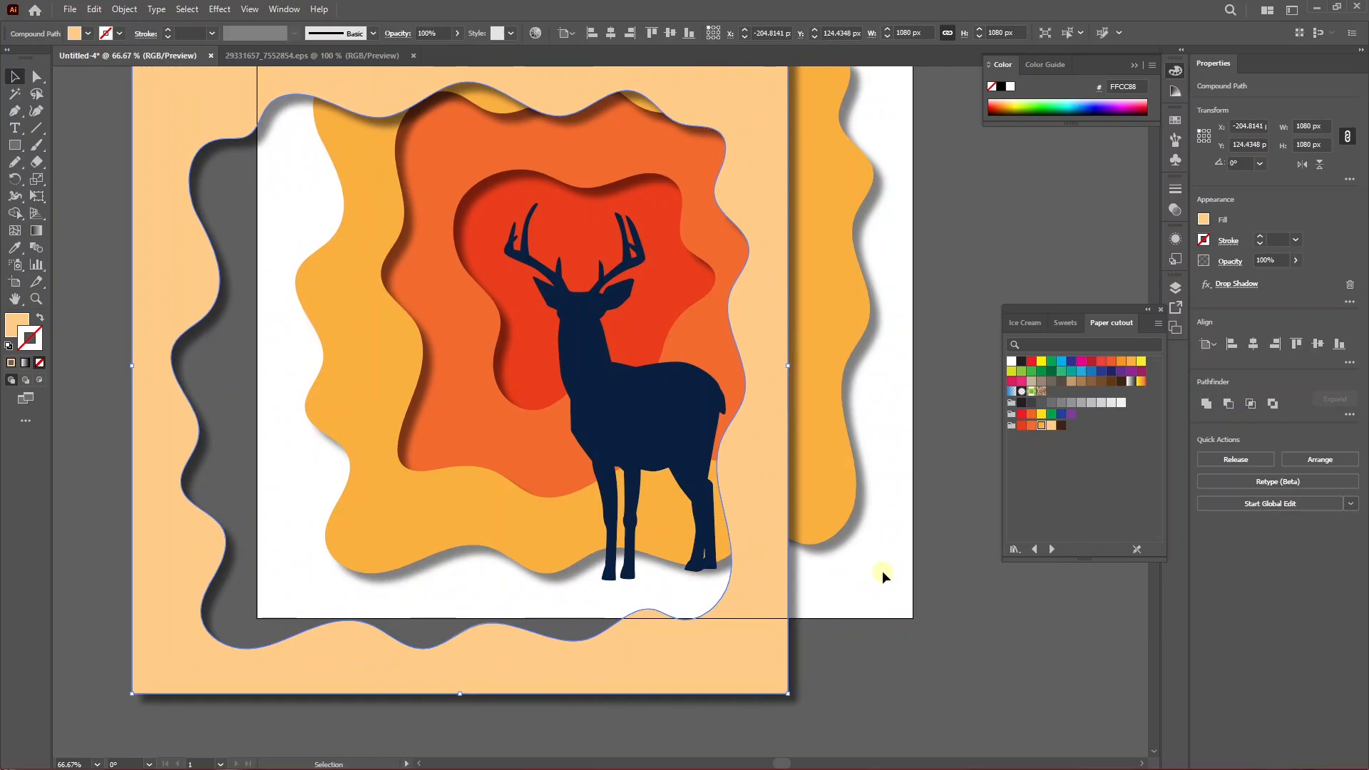
Undo the background shape's last move and deselect everything.
key("ctrl")
key("ctrl+z")
left_click(701, 650)
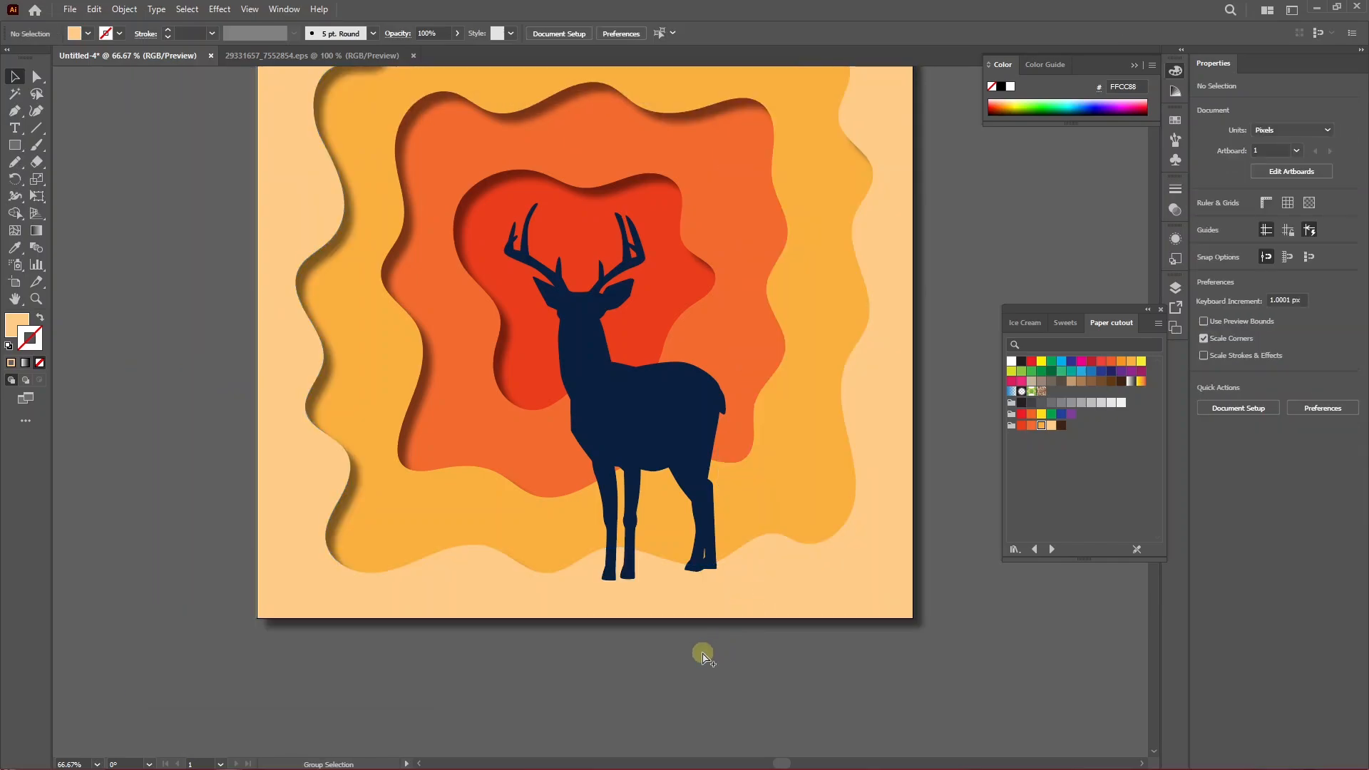
Select the yellow shape and the deer, then use Shape Builder to trim the deer's hooves along the yellow shape's bottom edge.
scroll(703, 651, "up", 2)
scroll(623, 592, "down", 2)
scroll(476, 488, "up", 1)
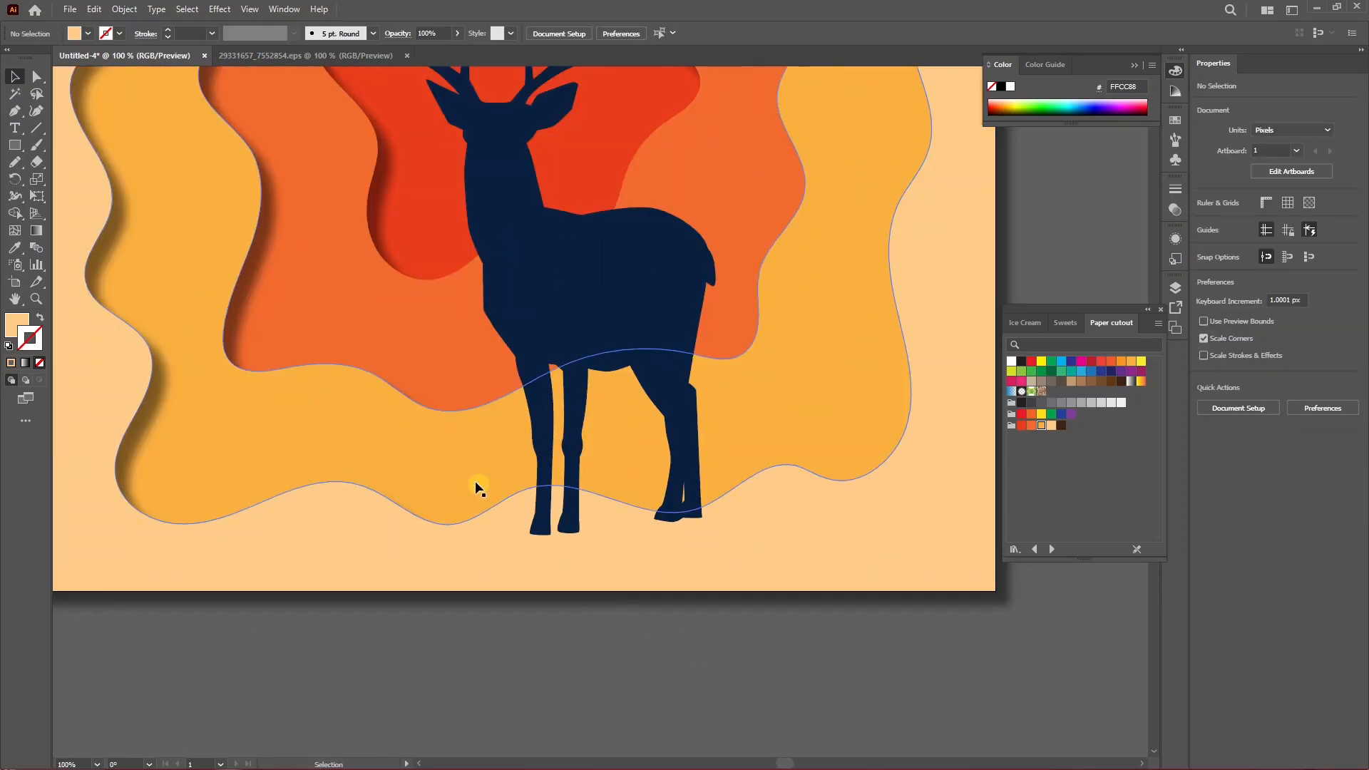
left_click(436, 462)
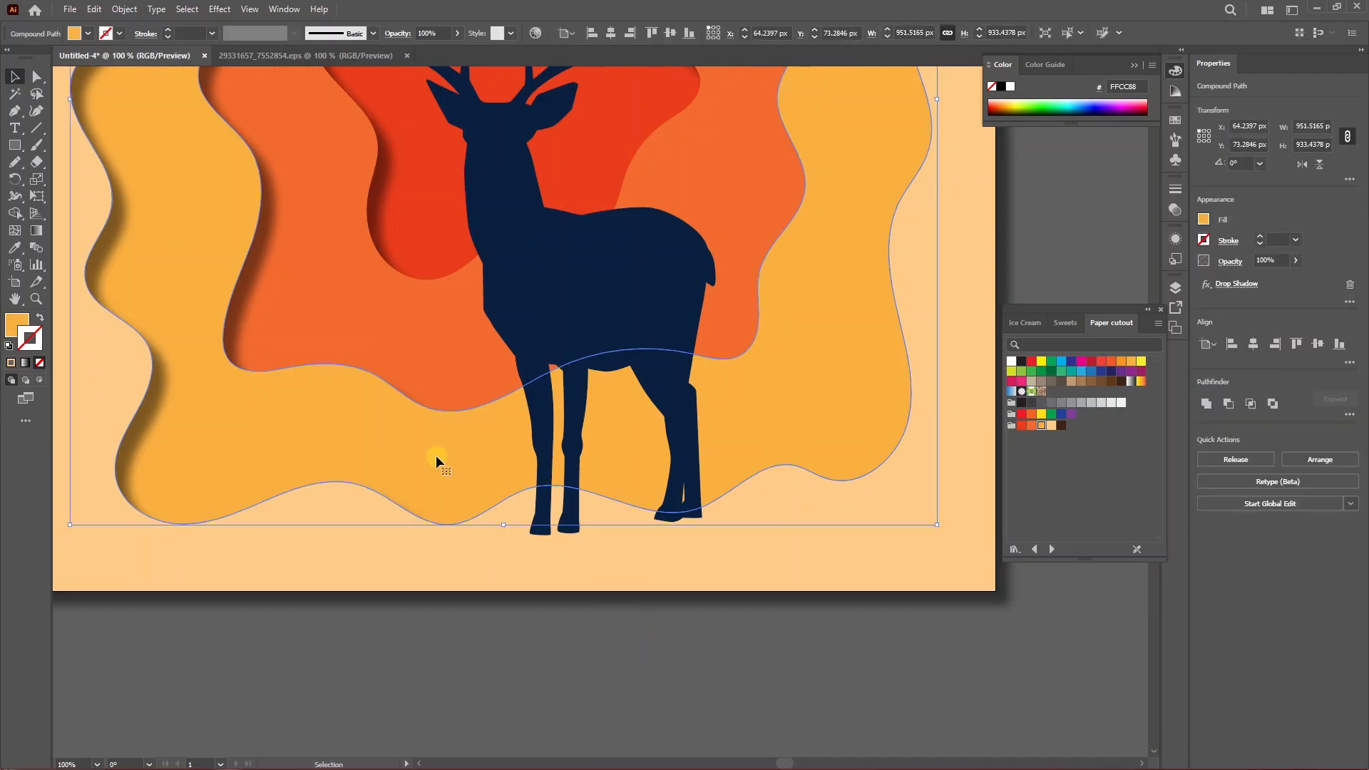
left_click(543, 508, "shift")
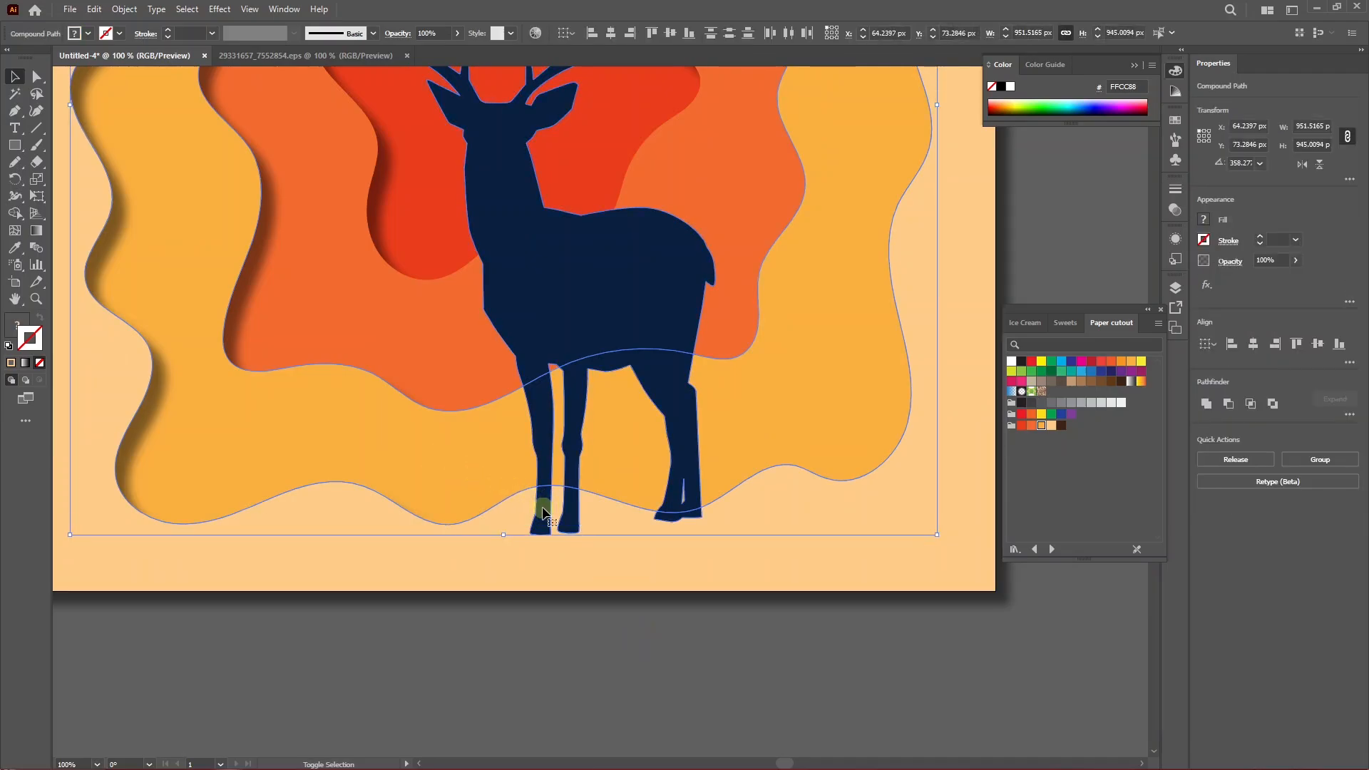
left_click(15, 212)
scroll(599, 521, "up", 2)
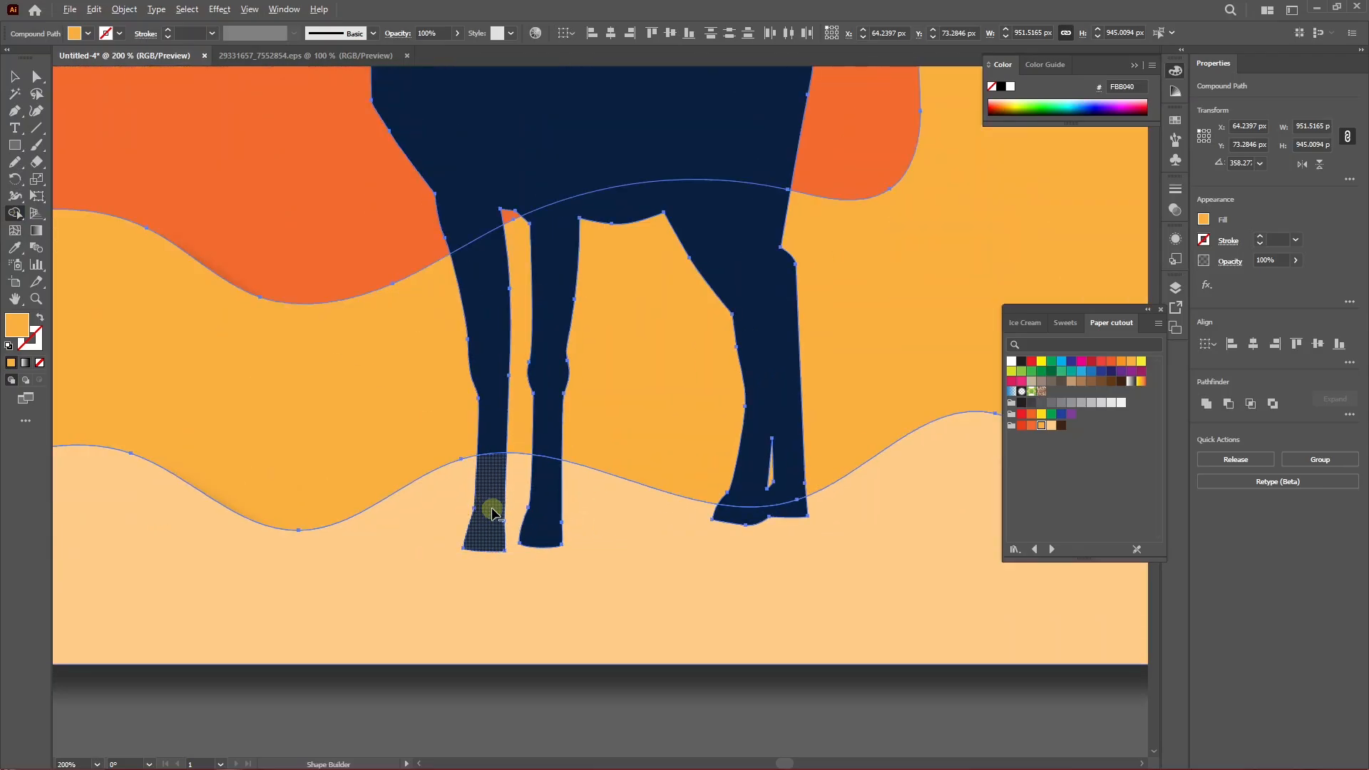
scroll(490, 516, "down", 2)
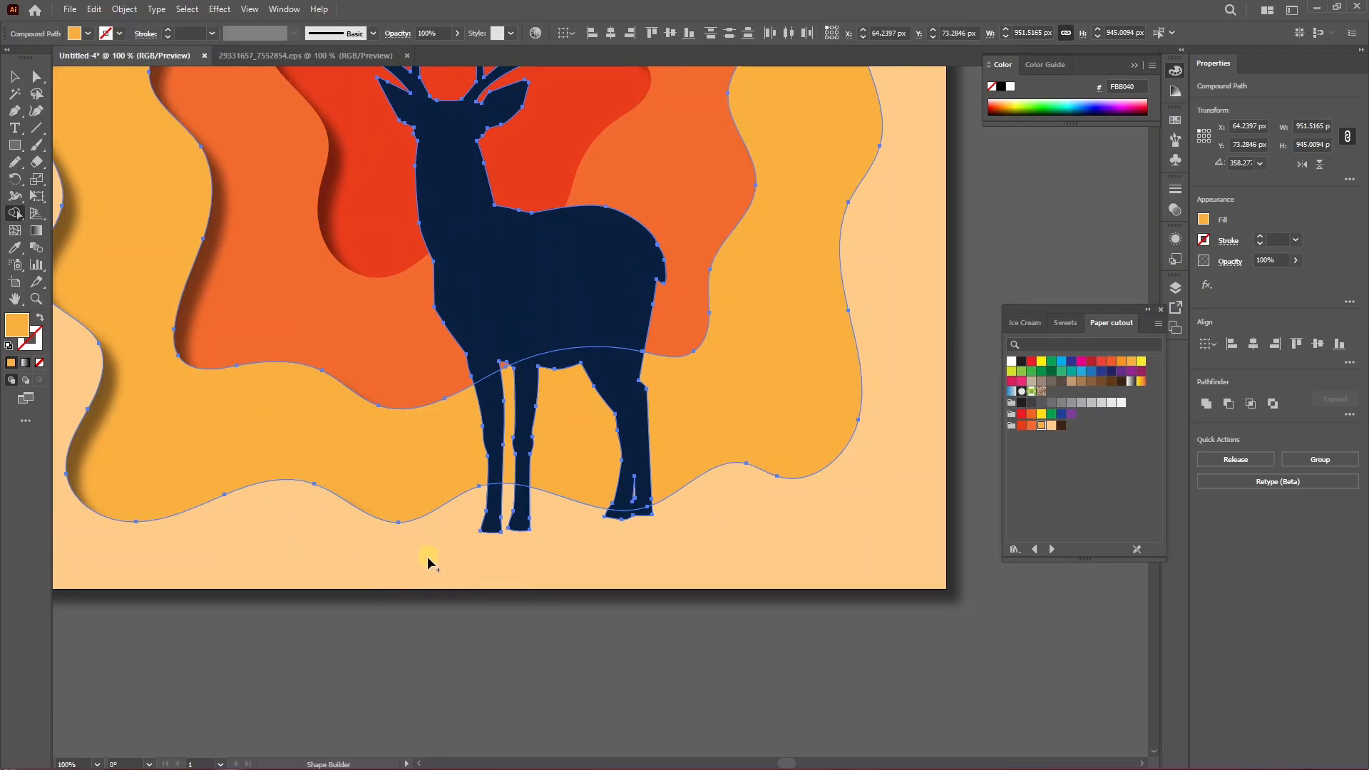
scroll(481, 550, "up", 1)
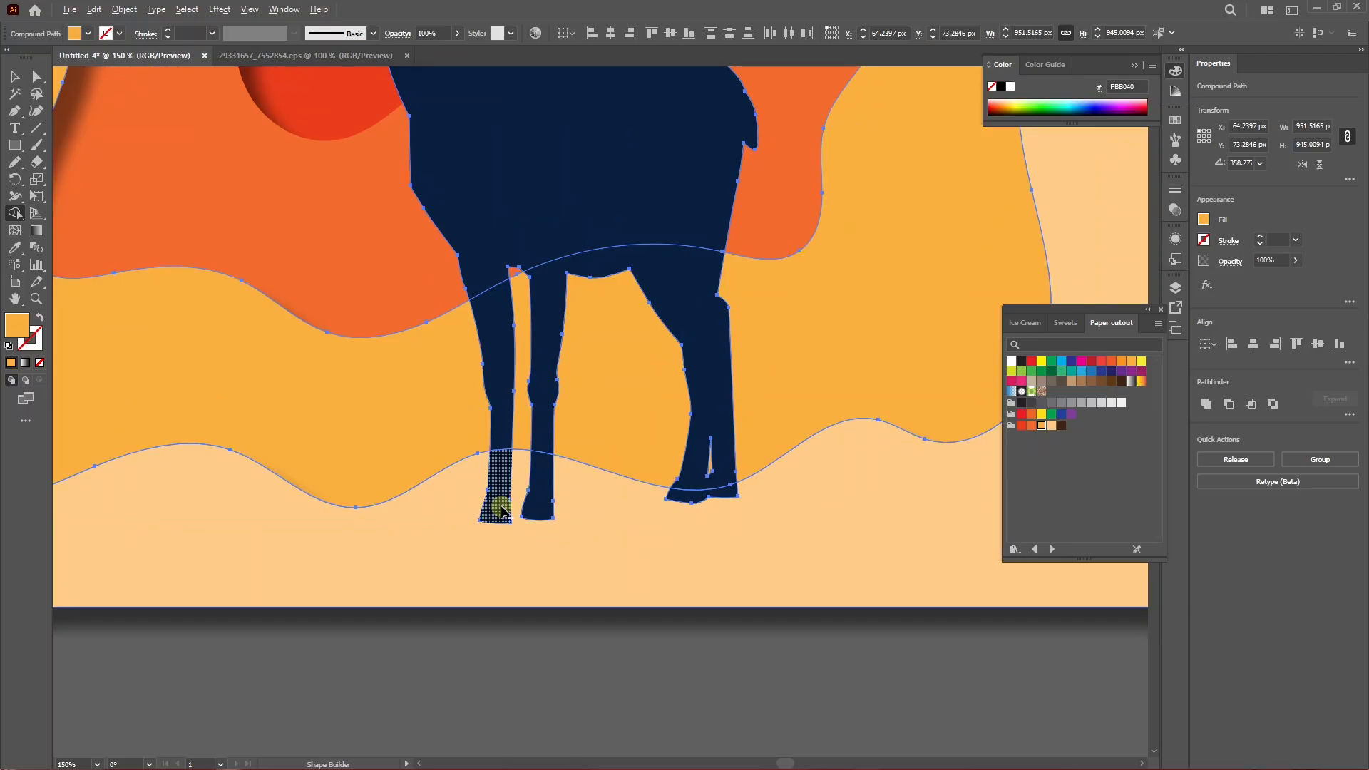
left_click(499, 508, "alt")
left_click(539, 498, "alt")
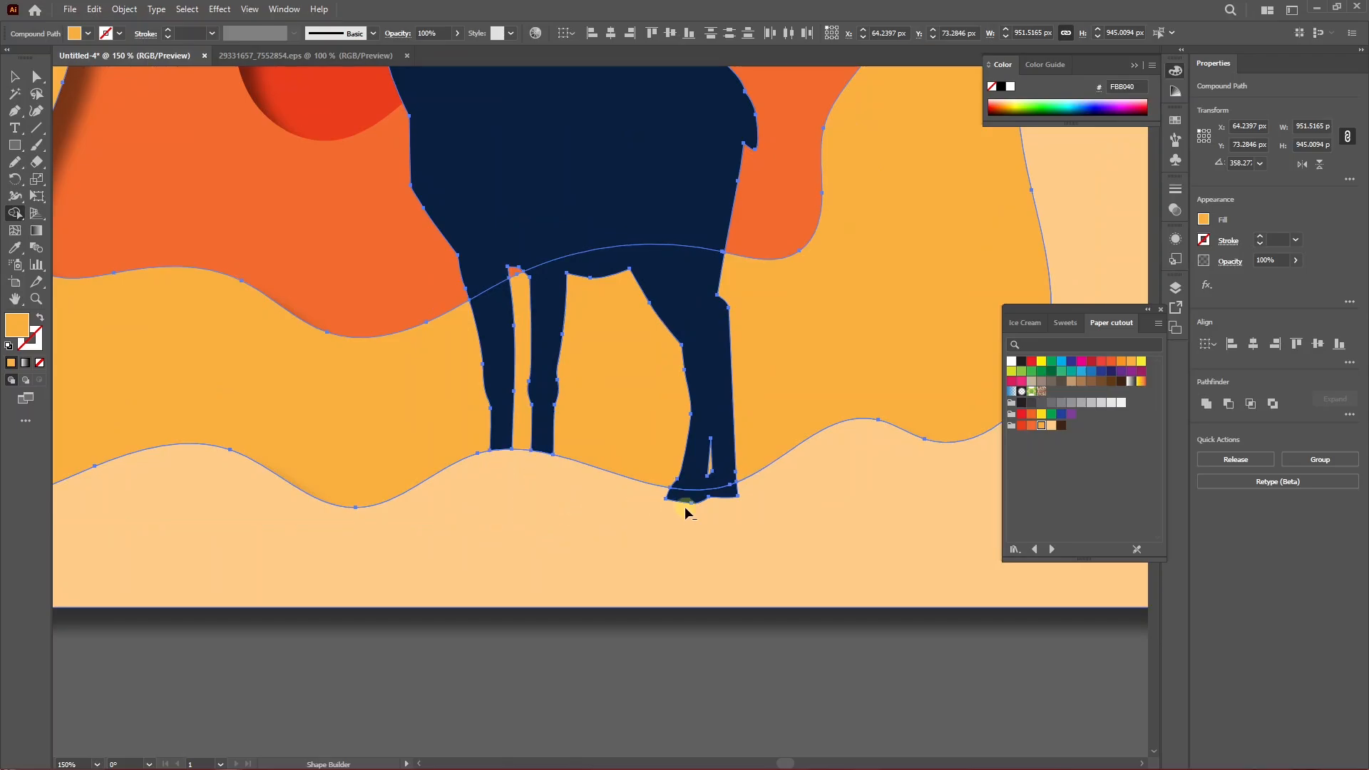
left_click(734, 509, "alt")
scroll(676, 525, "down", 1)
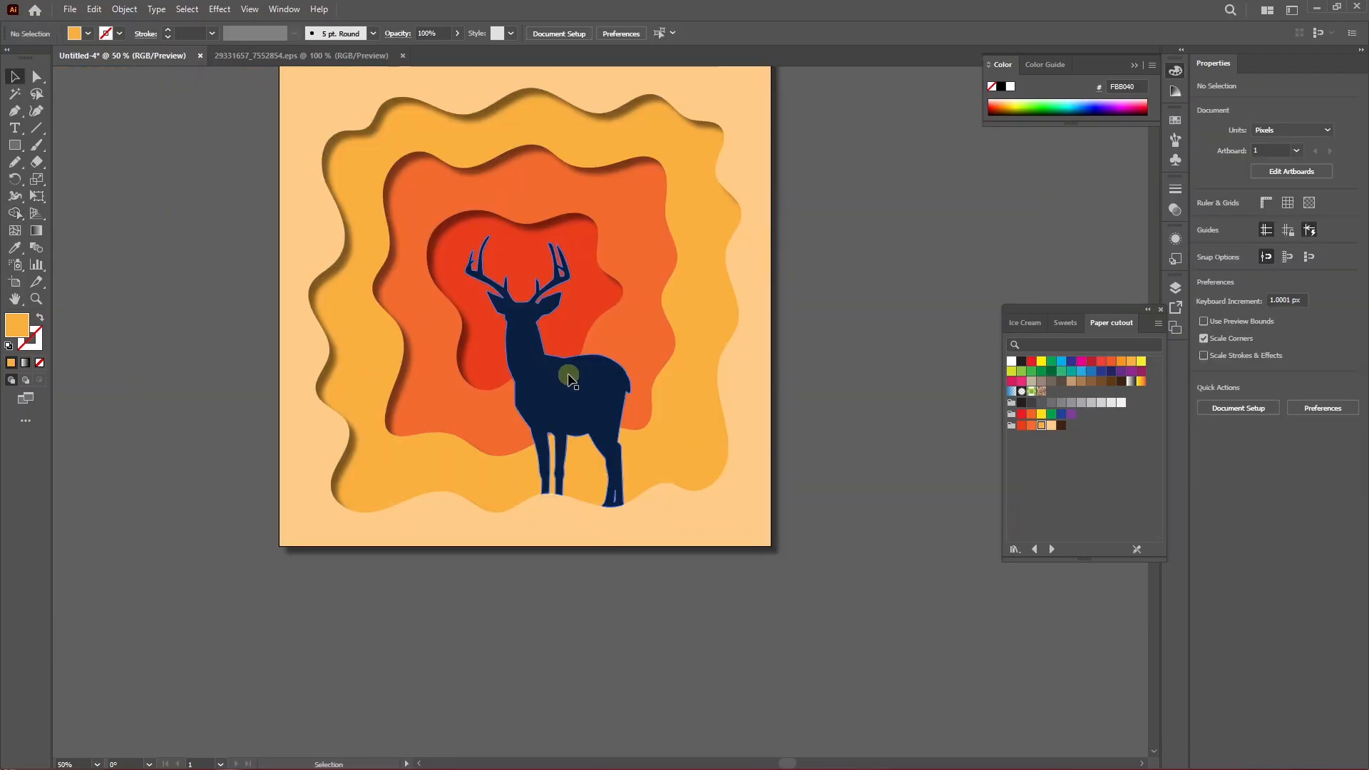
Fill the deer silhouette with the dark brown 3C2415 swatch from the Paper cutout group.
left_click(568, 376)
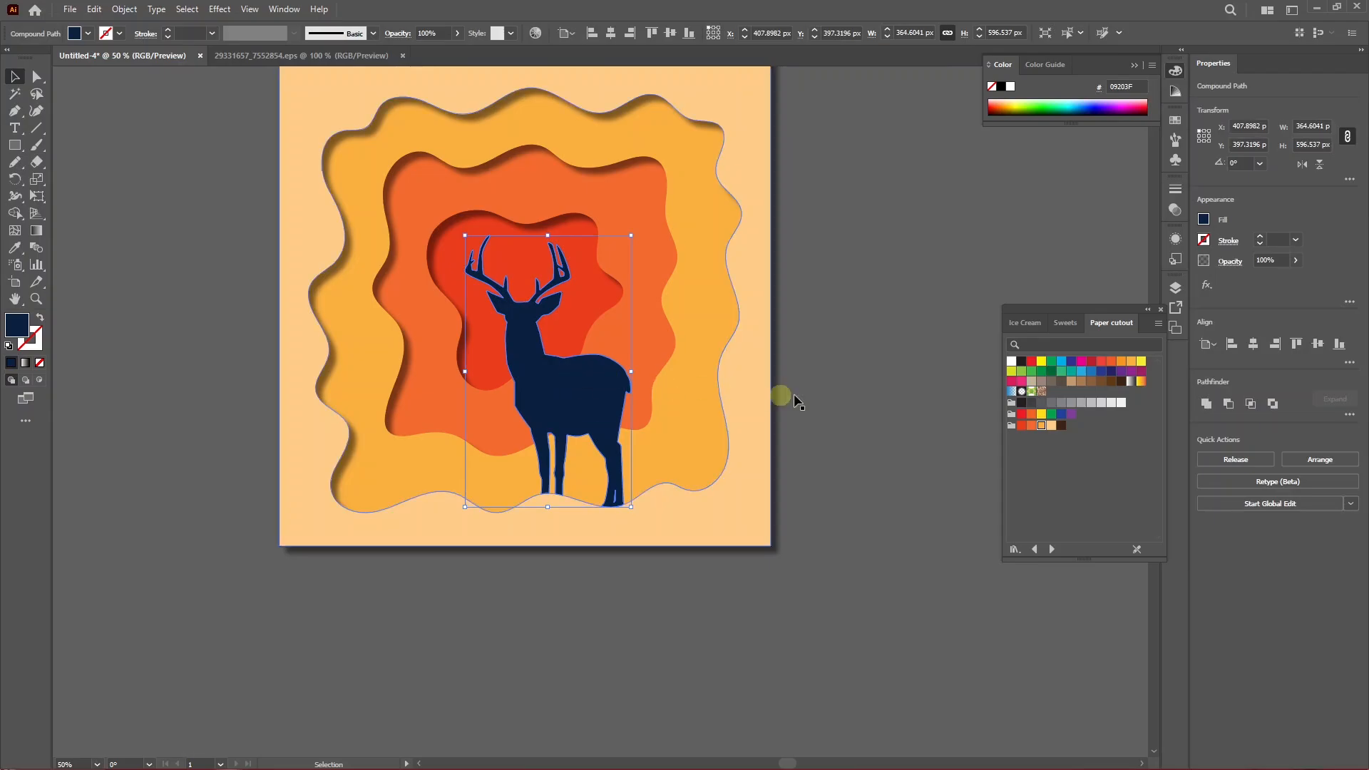
left_click(1060, 425)
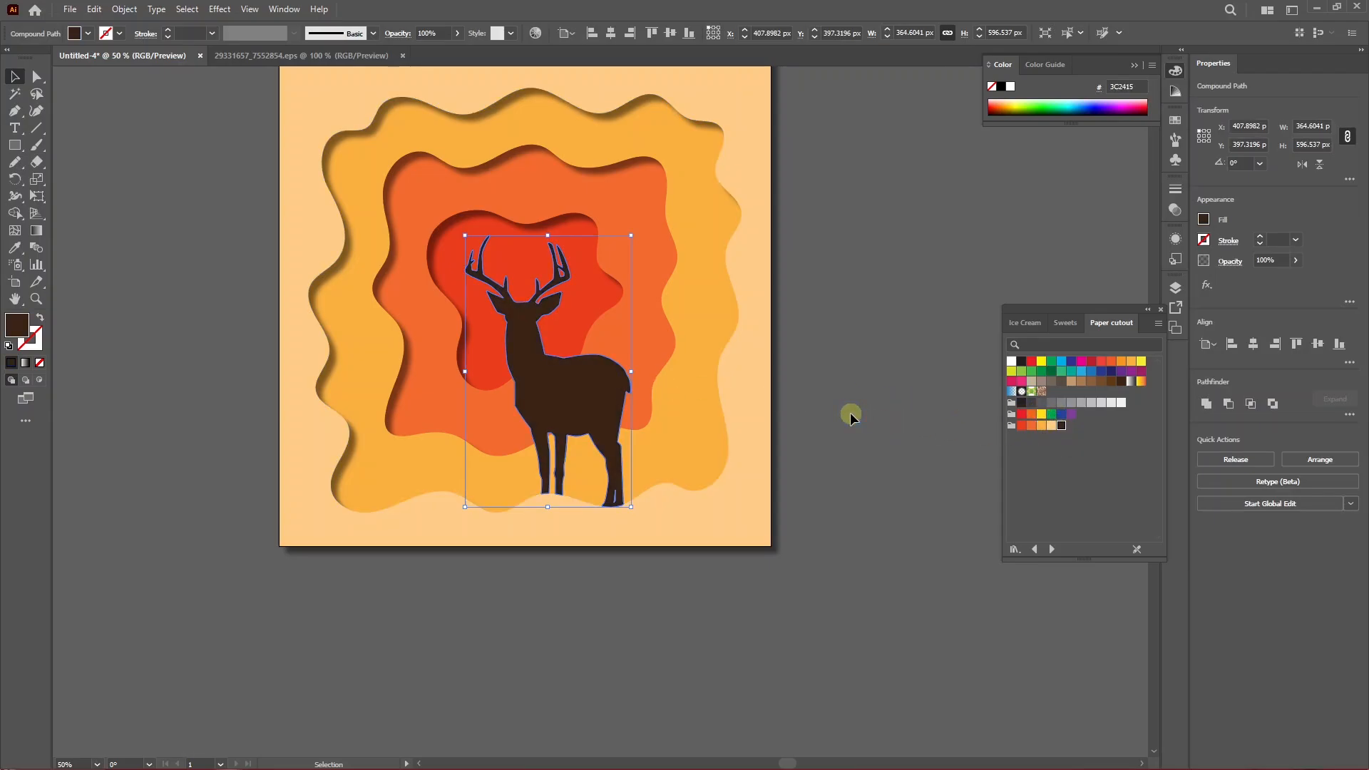
Select all artwork and merge the deer's overlapping pieces into one shape with Shape Builder.
left_click_drag(863, 276, 818, 305)
left_click_drag(491, 476, 490, 476)
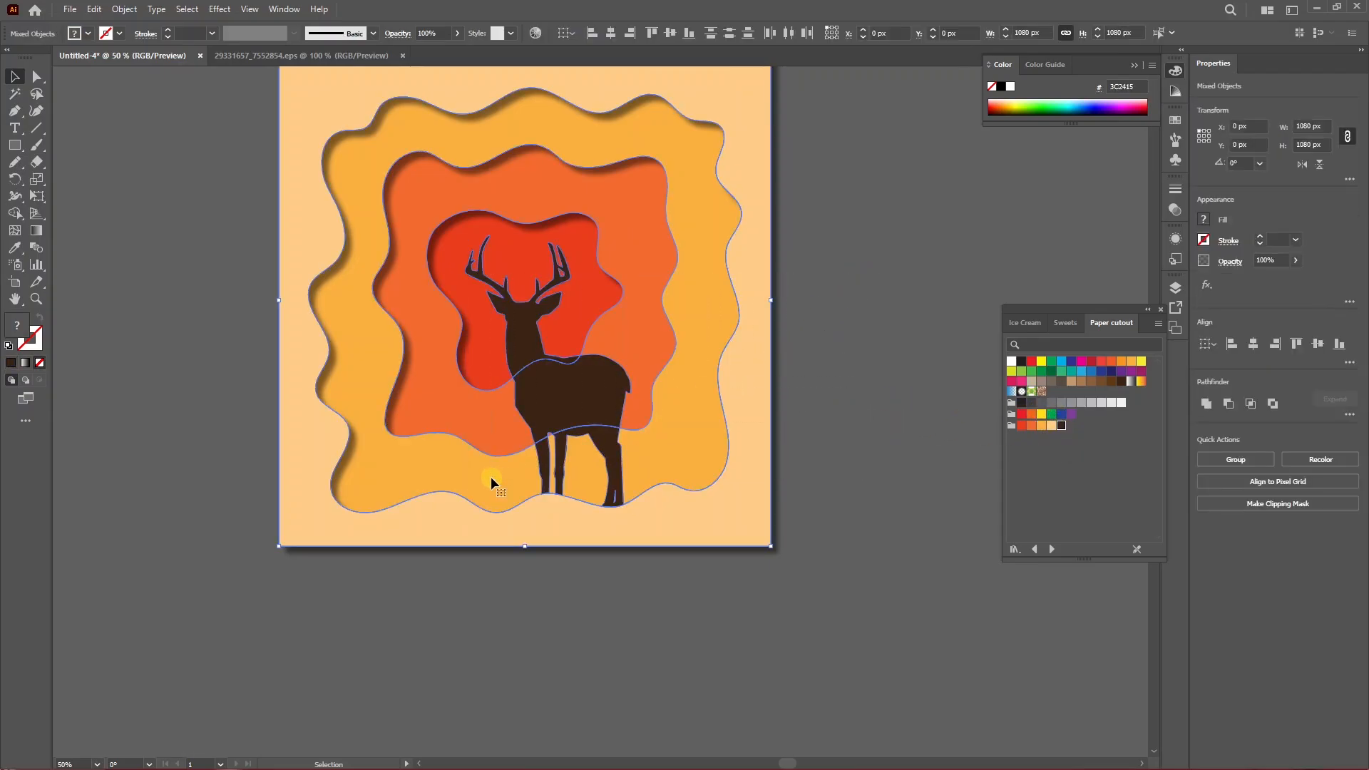
key("shift+m")
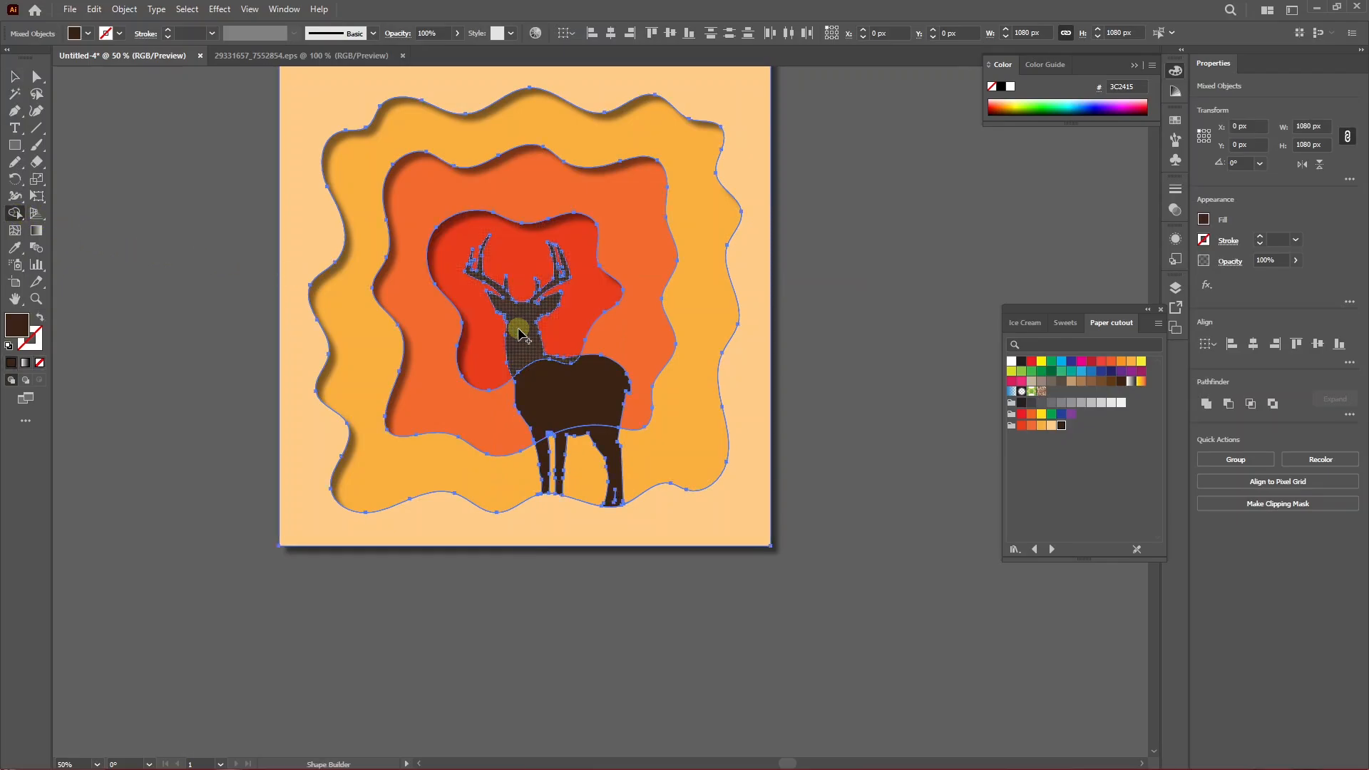
mouse_move(528, 363)
left_mouse_down()
mouse_move(550, 407)
mouse_move(601, 430)
mouse_move(545, 437)
left_mouse_up()
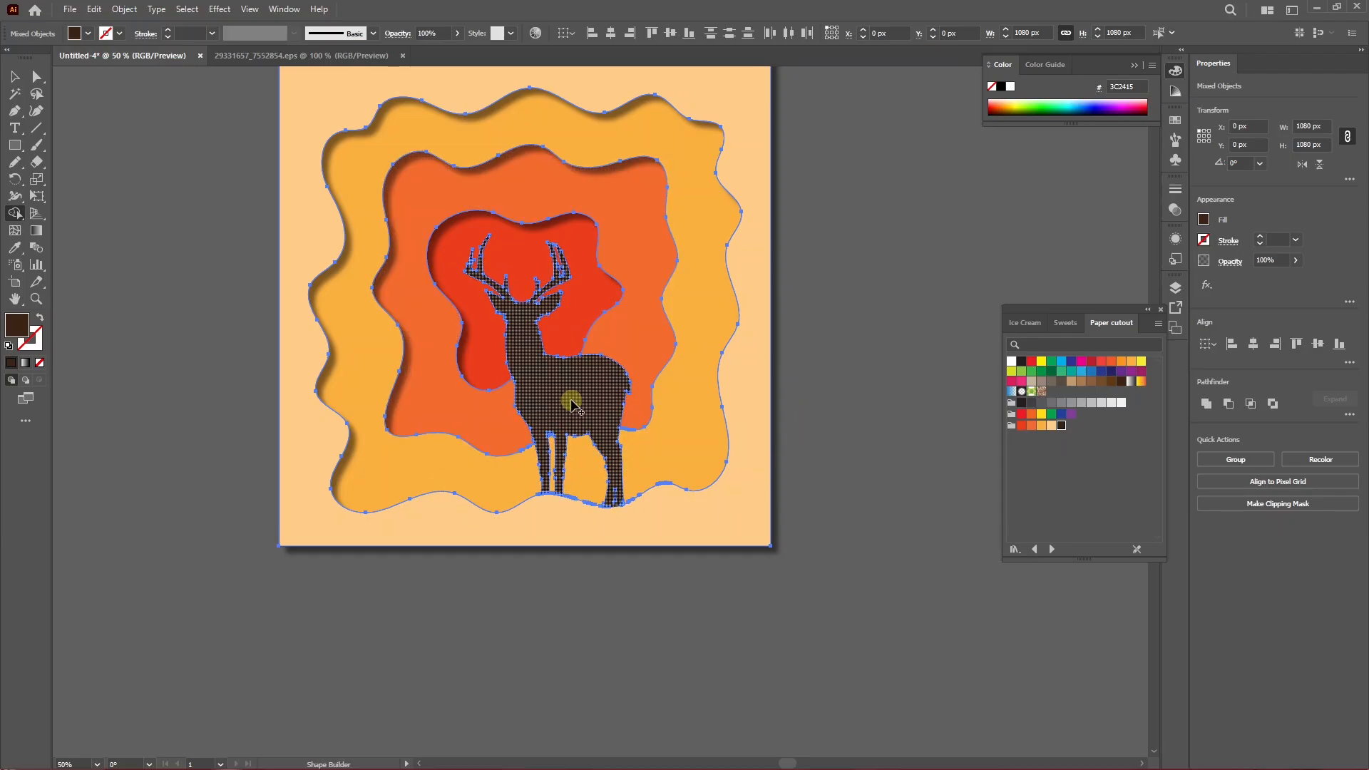
Move the deer aside to inspect the cutouts beneath it, then undo the move.
key("v")
left_click_drag(544, 404, 723, 434)
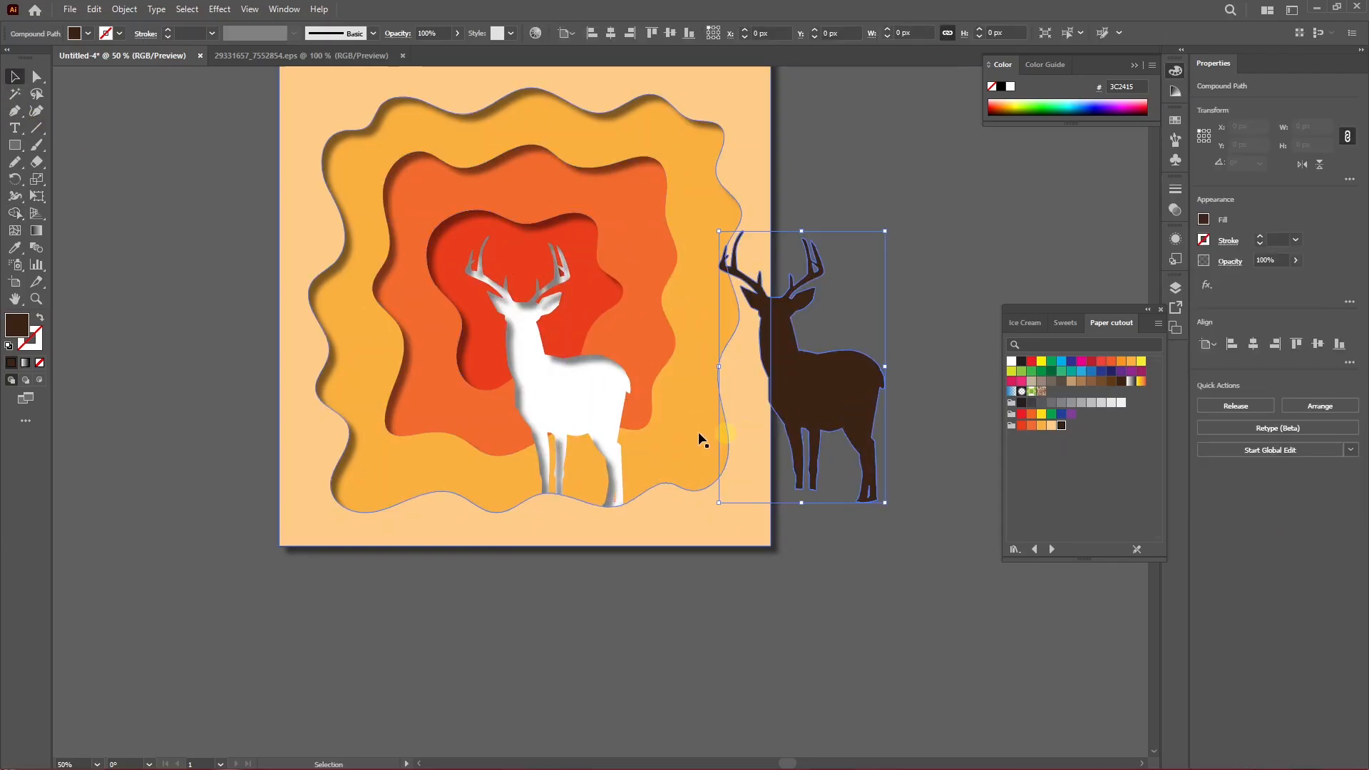
key("ctrl+z")
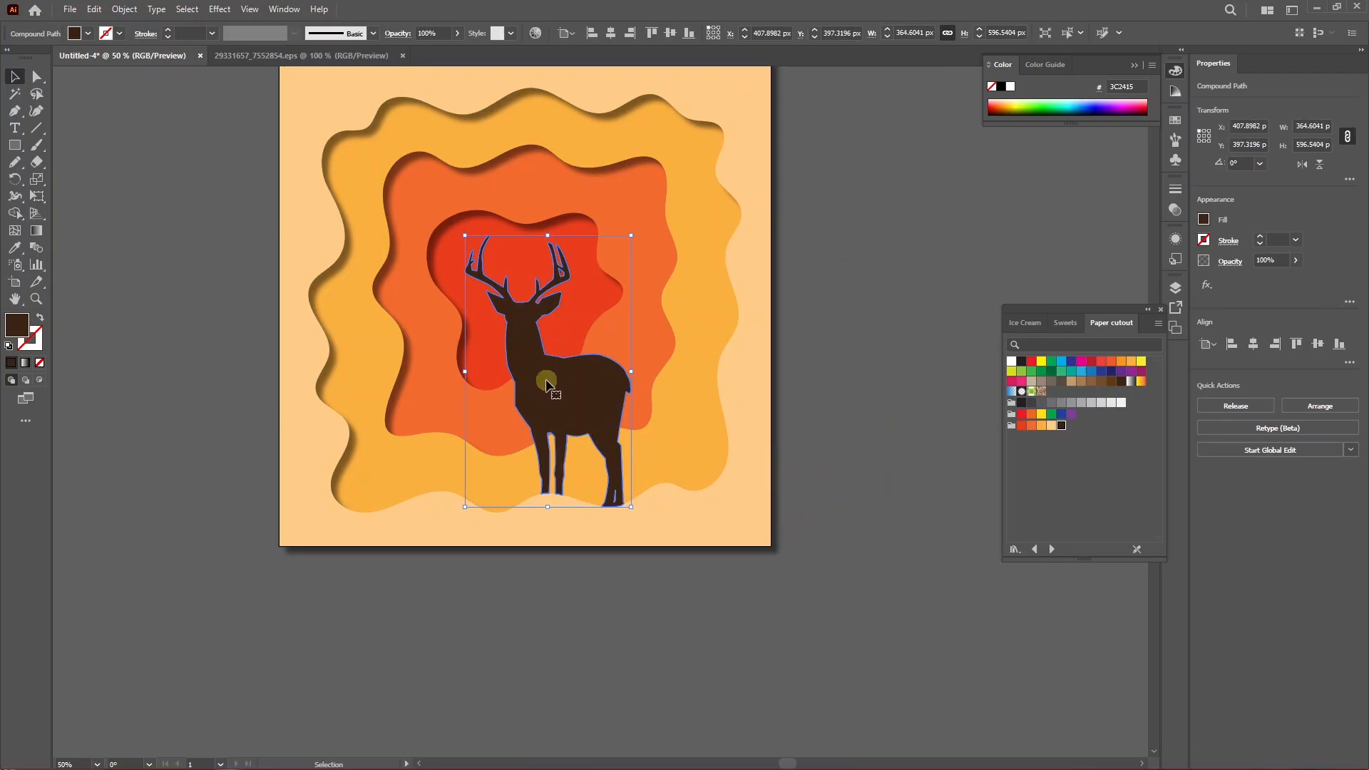
Bring the deer silhouette to the front of the stacking order.
right_click(547, 385)
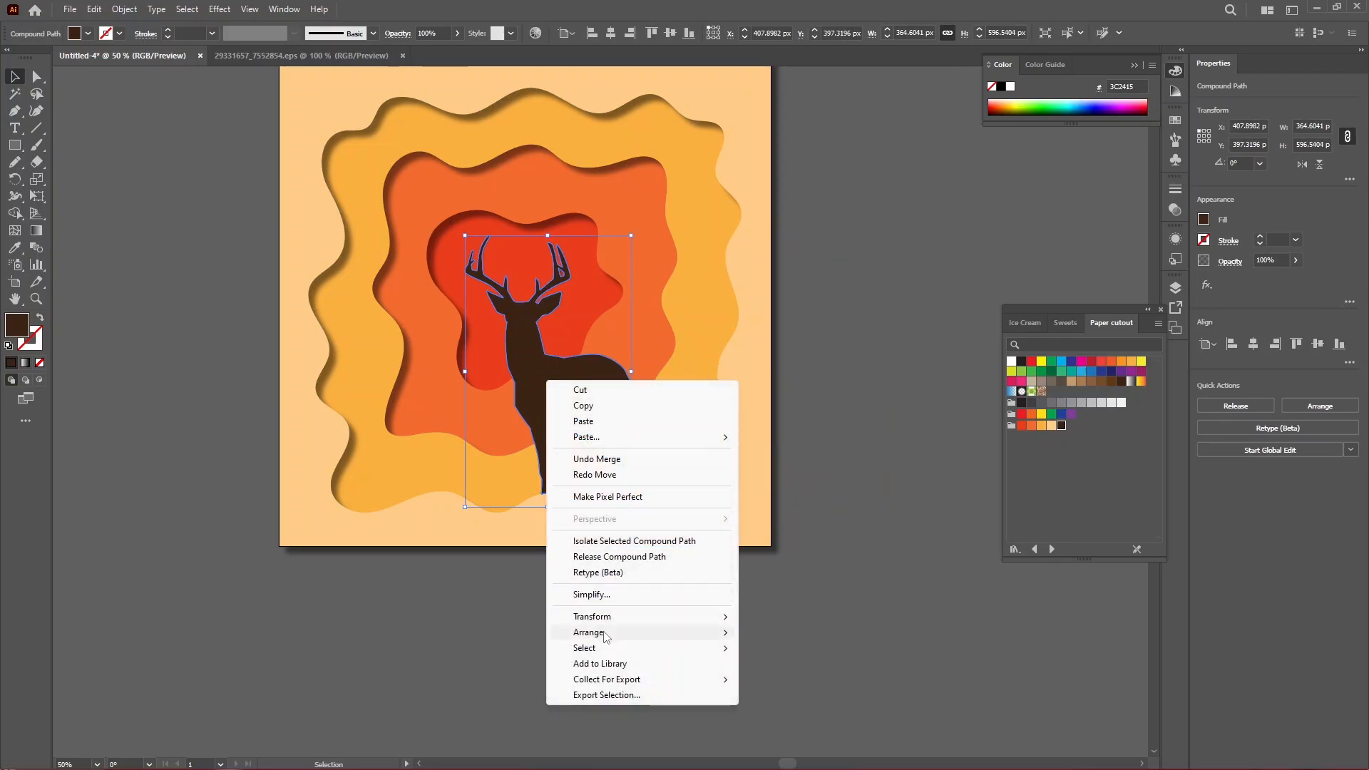
mouse_move(605, 635)
left_click(790, 666)
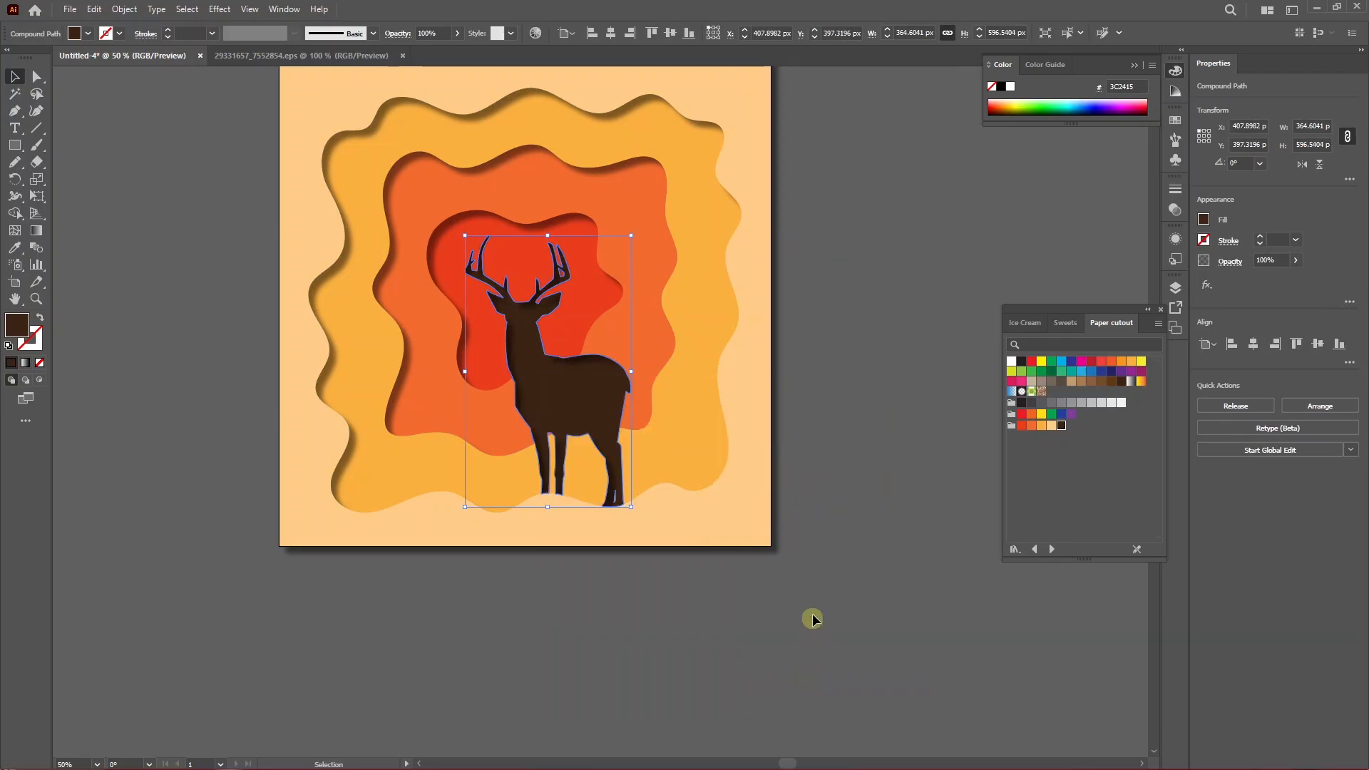
left_click(813, 619)
scroll(562, 406, "up", 2)
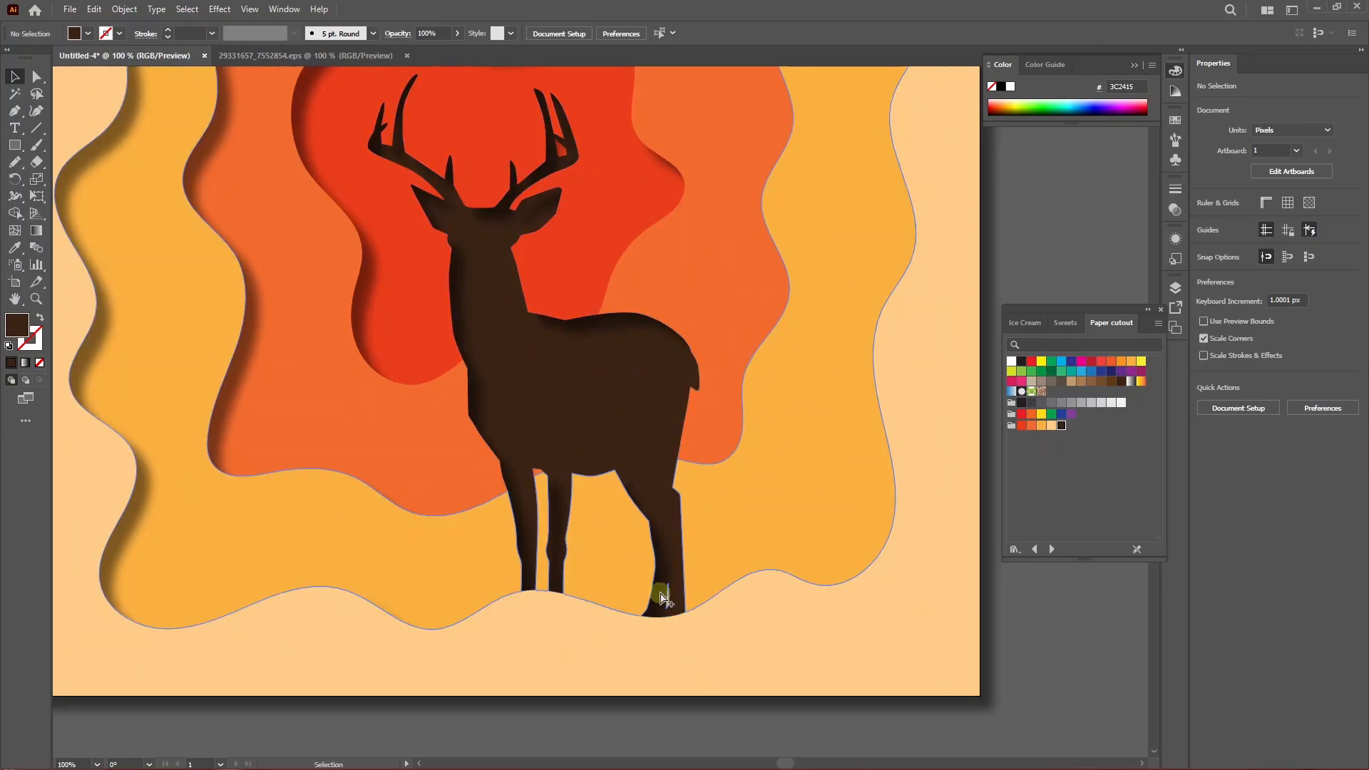
scroll(663, 595, "up", 1)
scroll(651, 571, "down", 3)
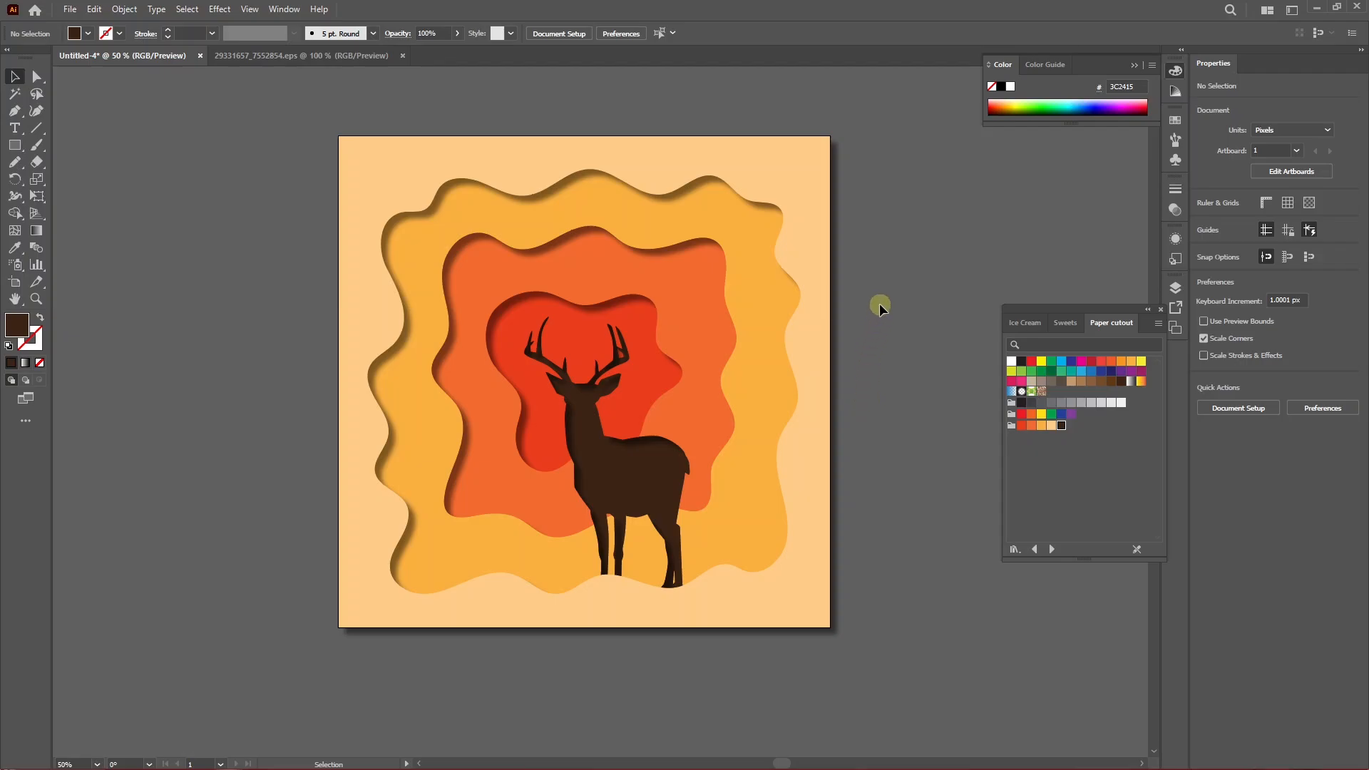
Apply a Grain texture effect to all artwork with Intensity 30, Contrast 55 and Regular grain type.
left_click_drag(439, 538, 434, 541)
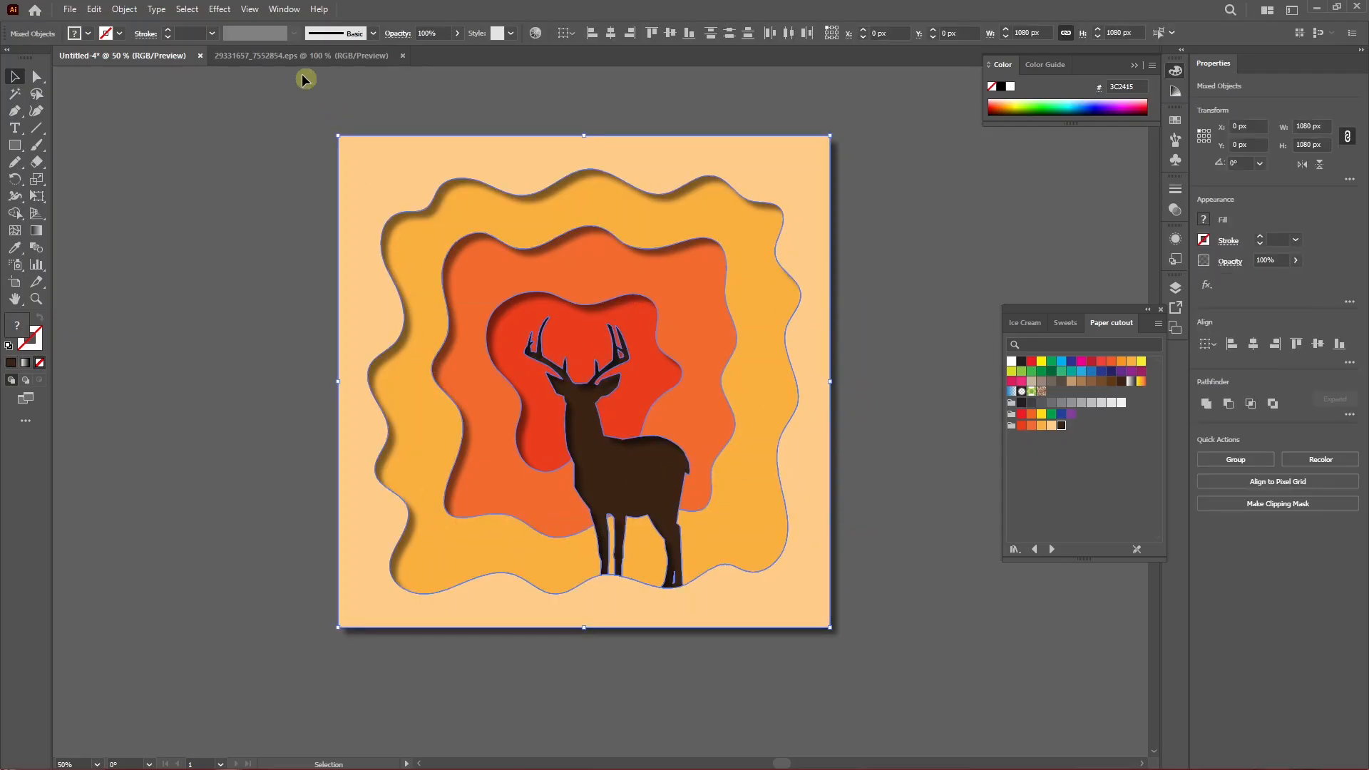
left_click(218, 9)
mouse_move(278, 317)
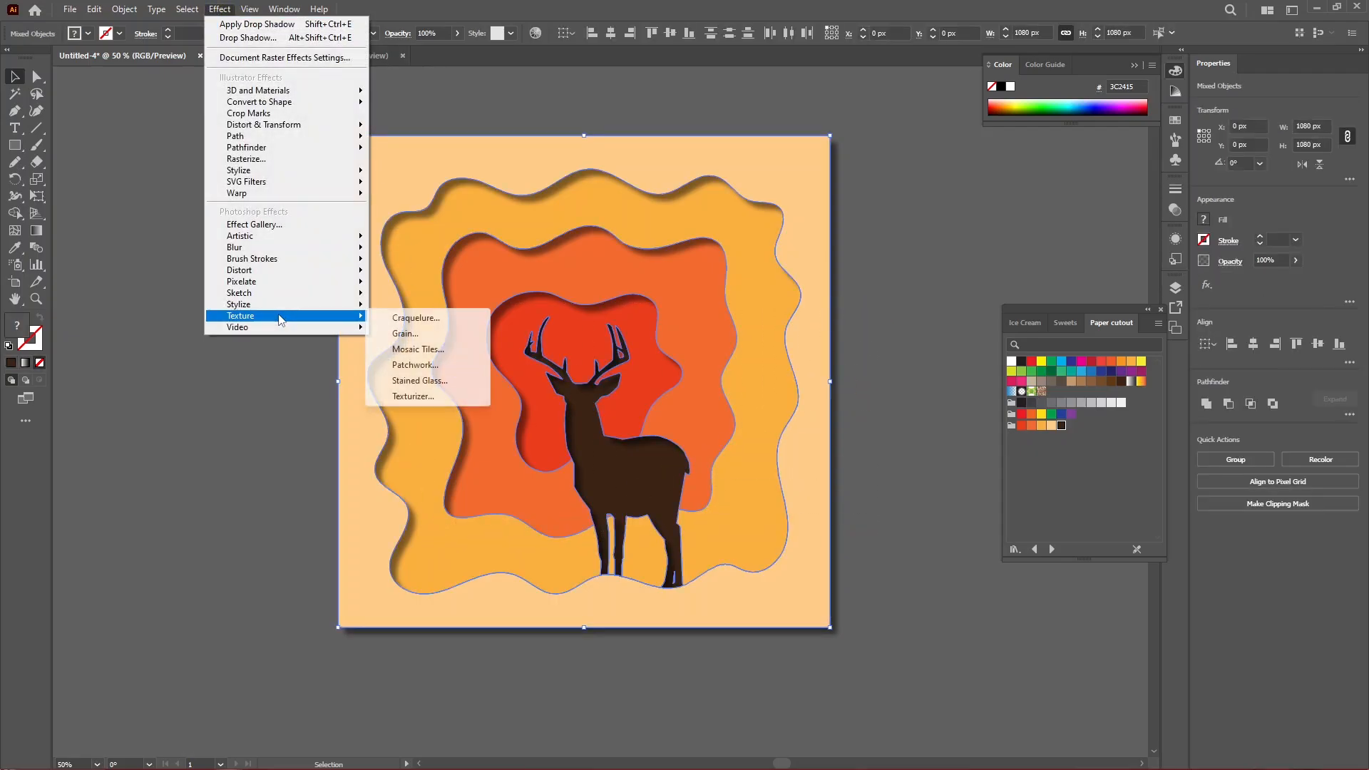
left_click(403, 334)
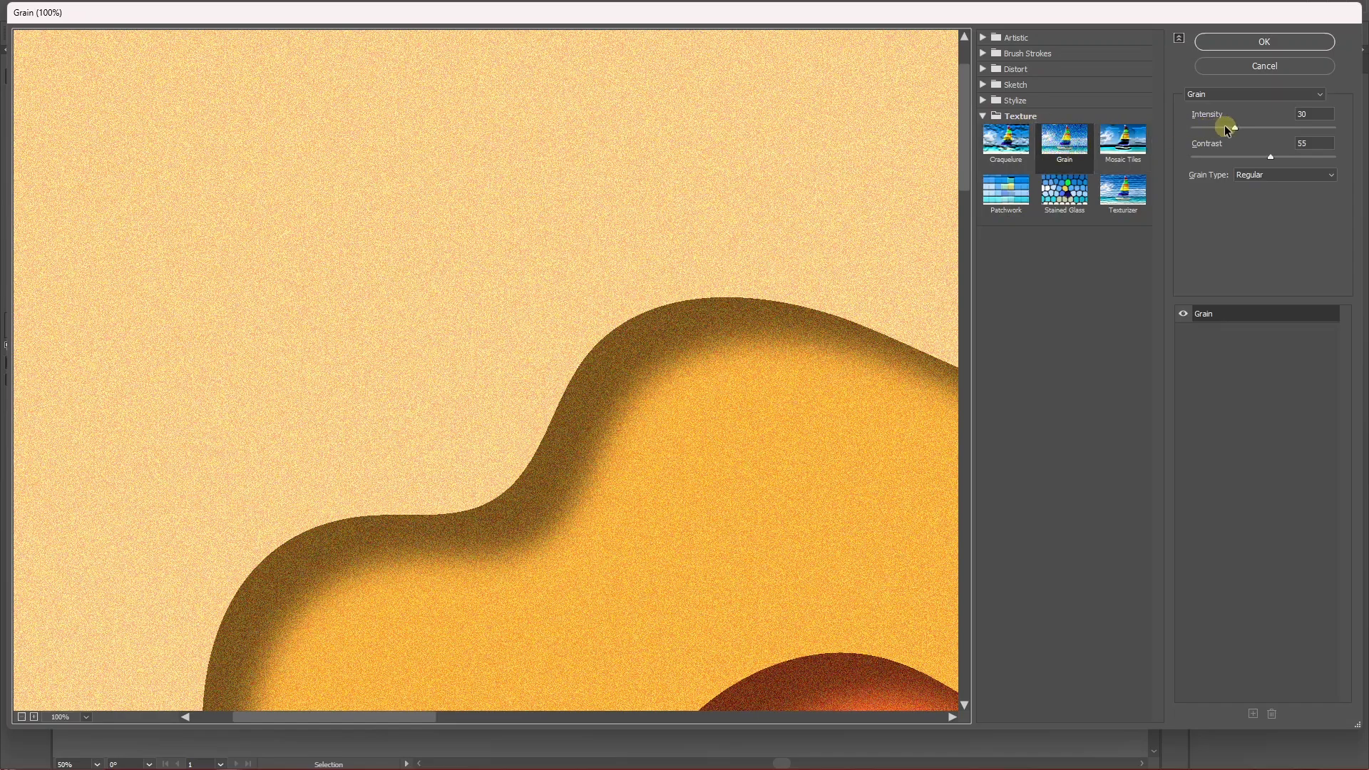
left_click_drag(1327, 116, 1265, 145)
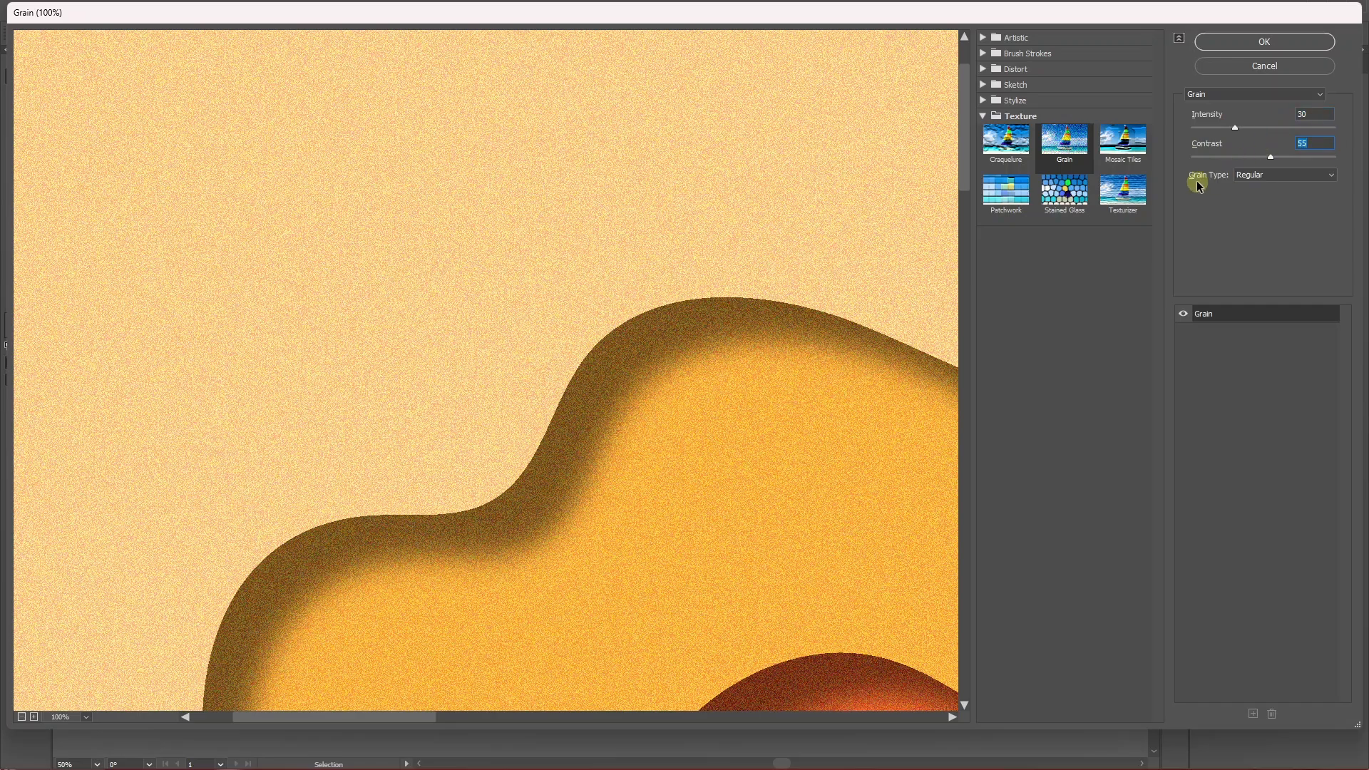
left_click(703, 446, "alt")
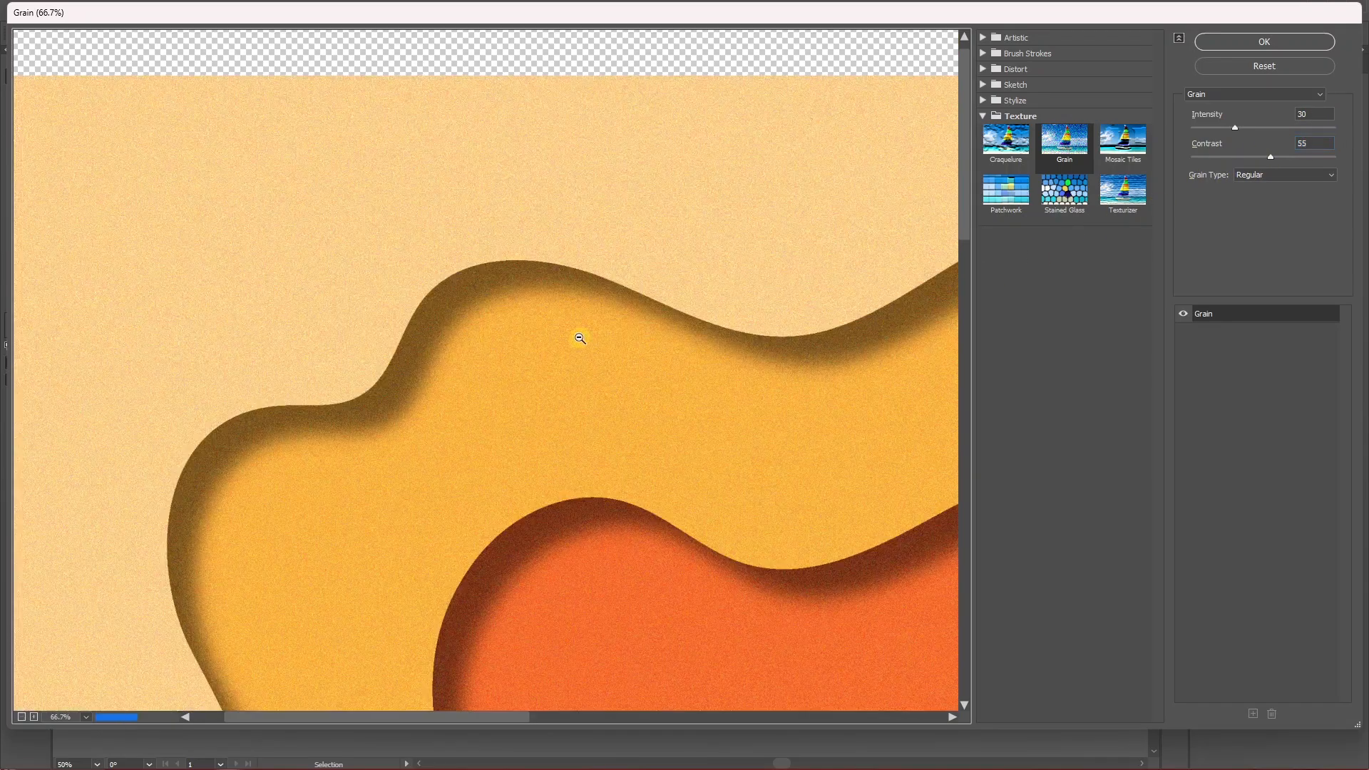
left_click(571, 339, "alt")
scroll(499, 421, "up", 2)
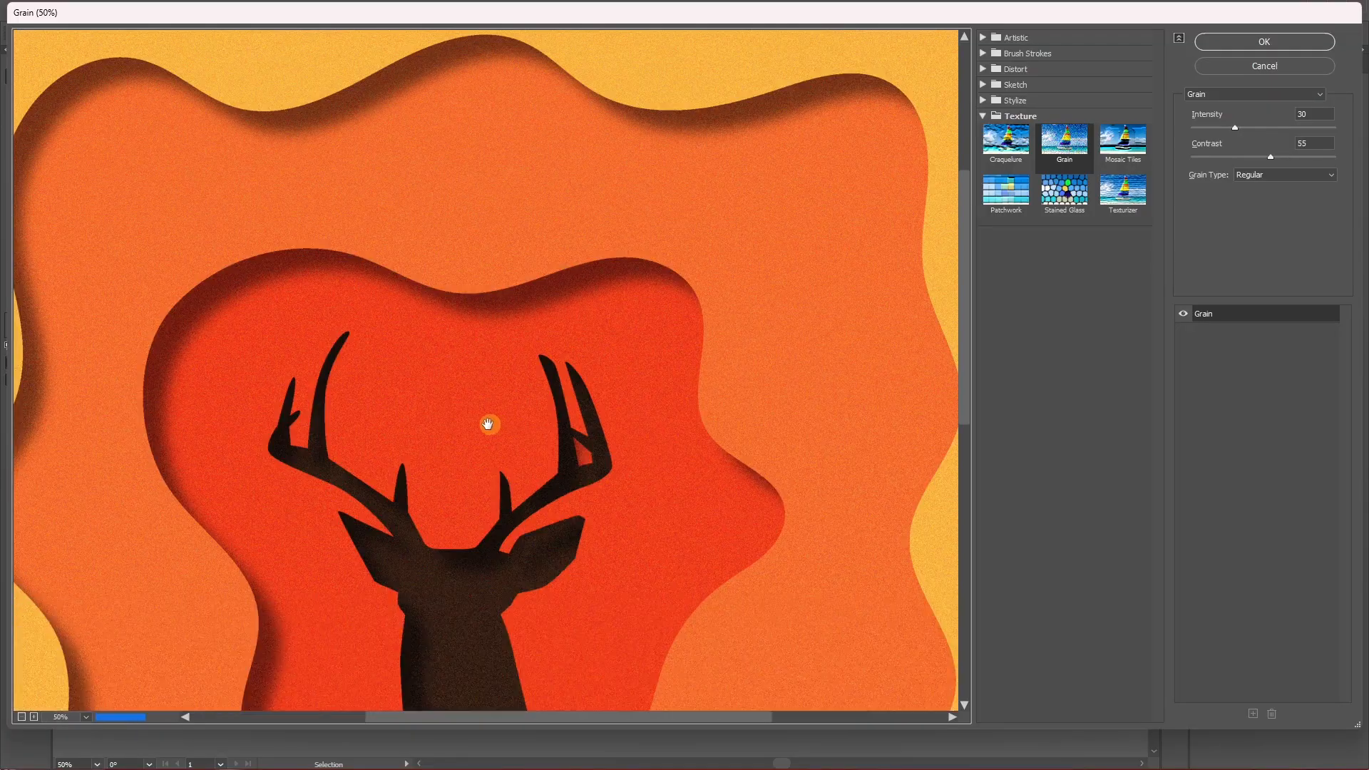
scroll(499, 455, "down", 1)
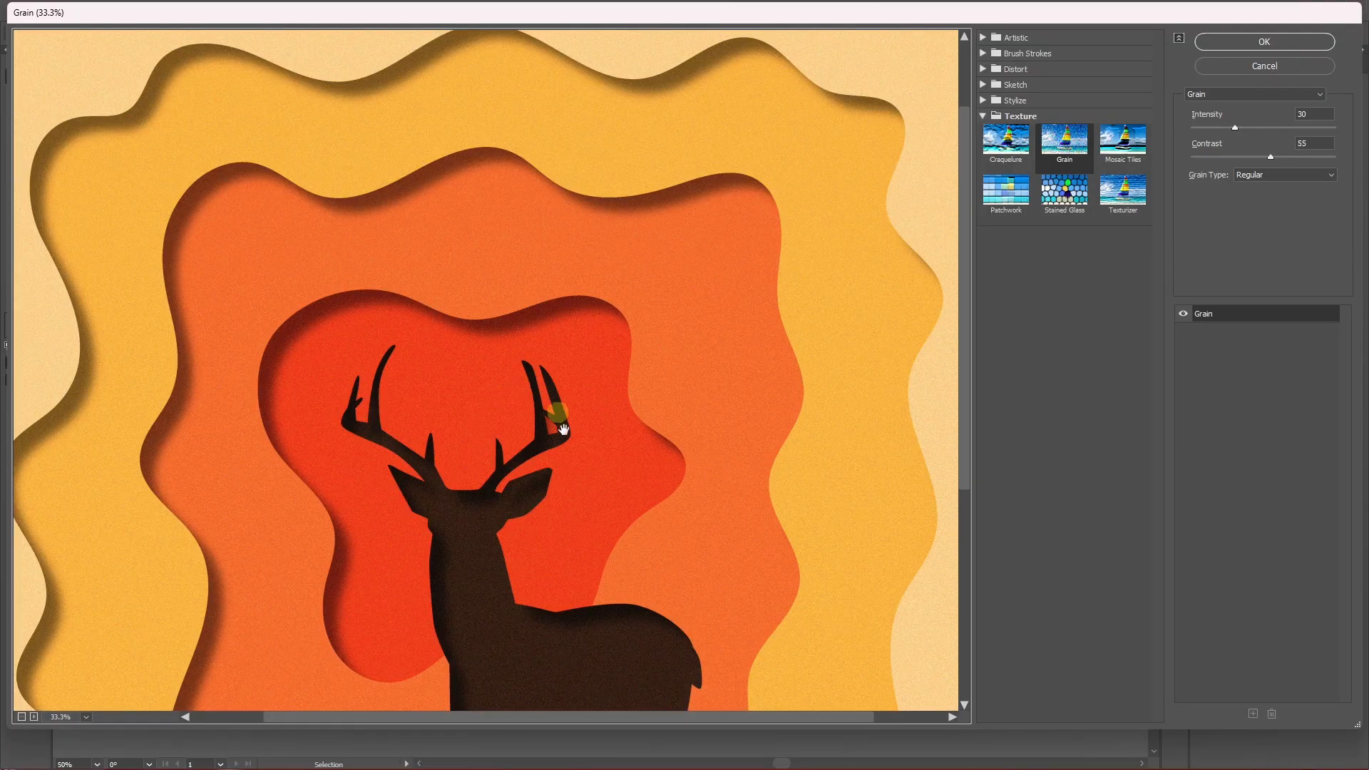
scroll(550, 434, "down", 3)
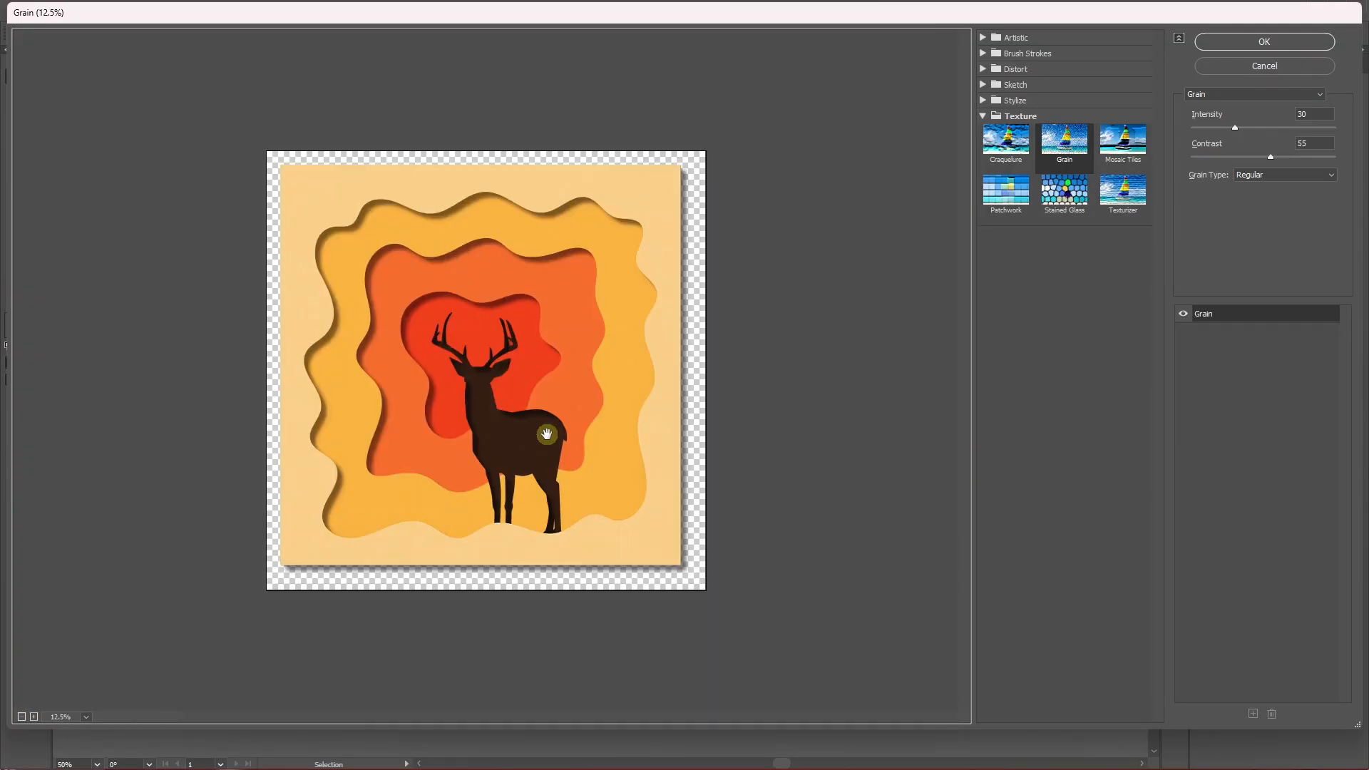
left_click(1288, 37)
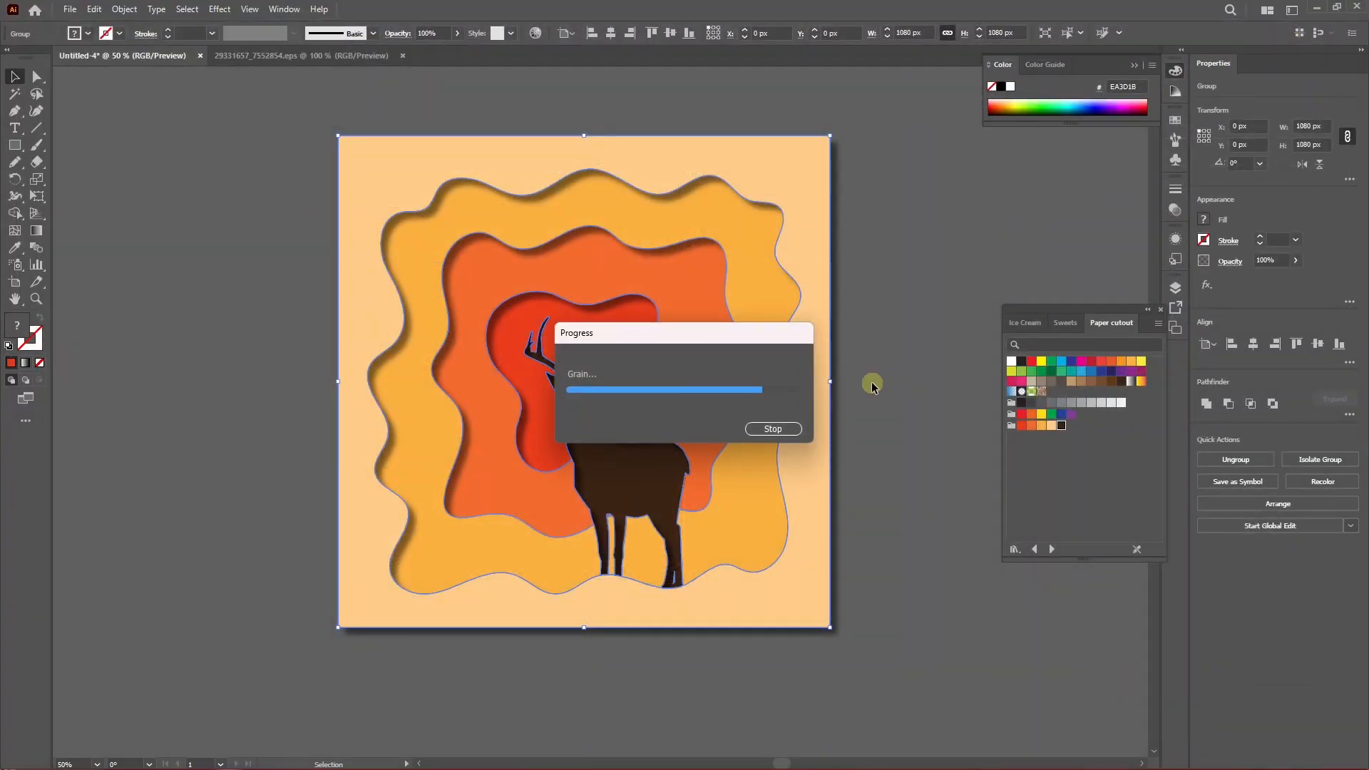